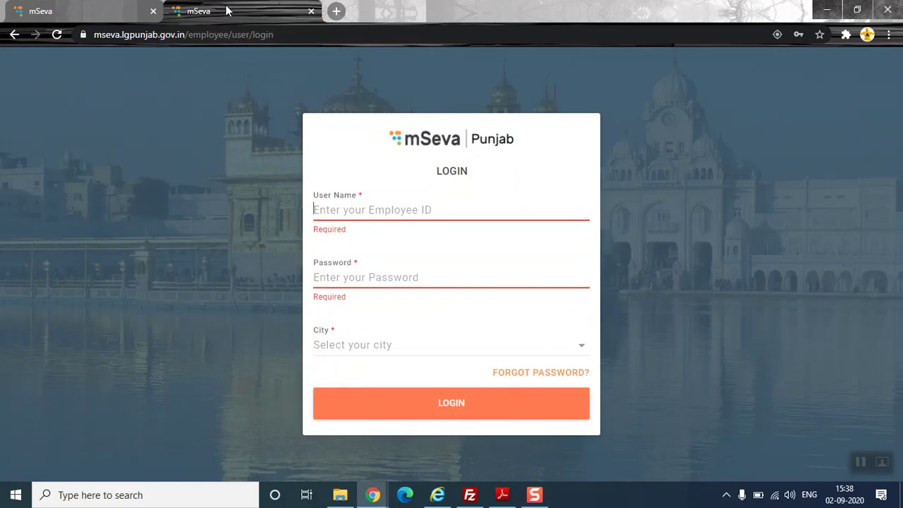
- Fill the login form with the saved employee user name and password
left_click_drag(115, 34, 327, 33)
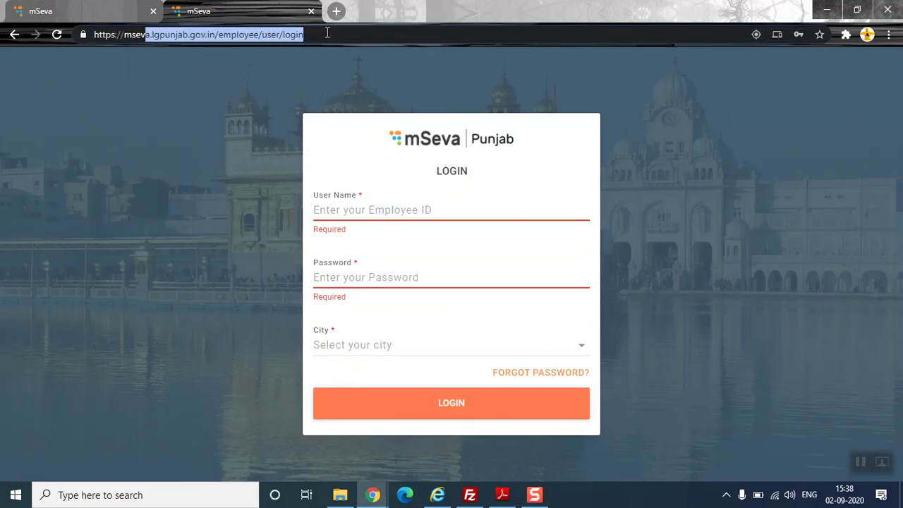
left_click(327, 33)
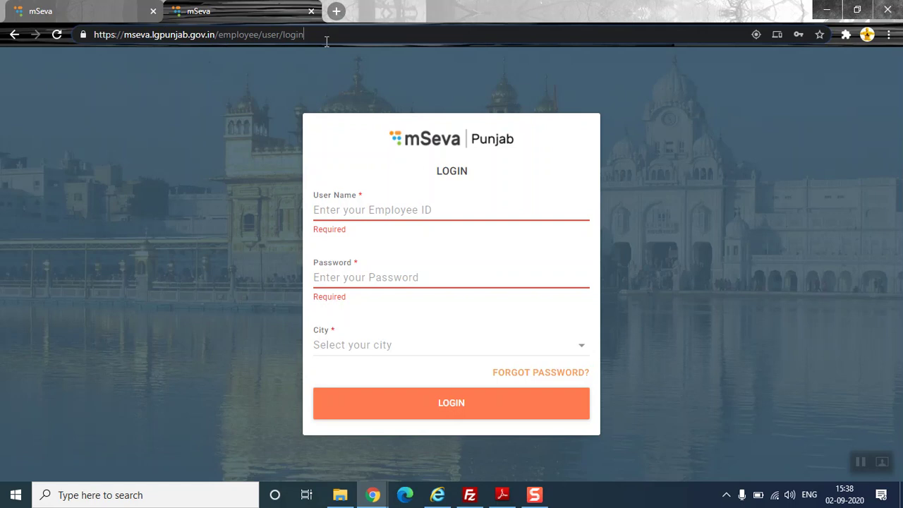
left_click(362, 199)
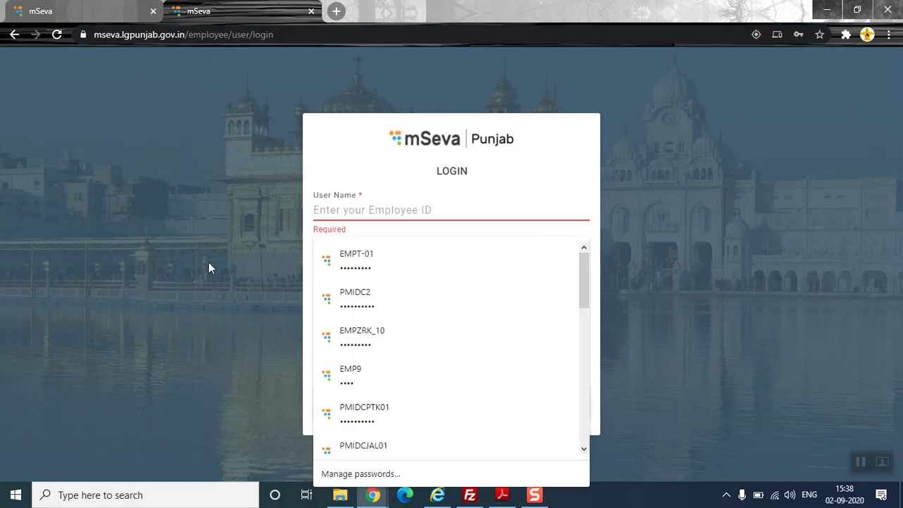
left_click(257, 290)
left_click(381, 277)
left_click(176, 306)
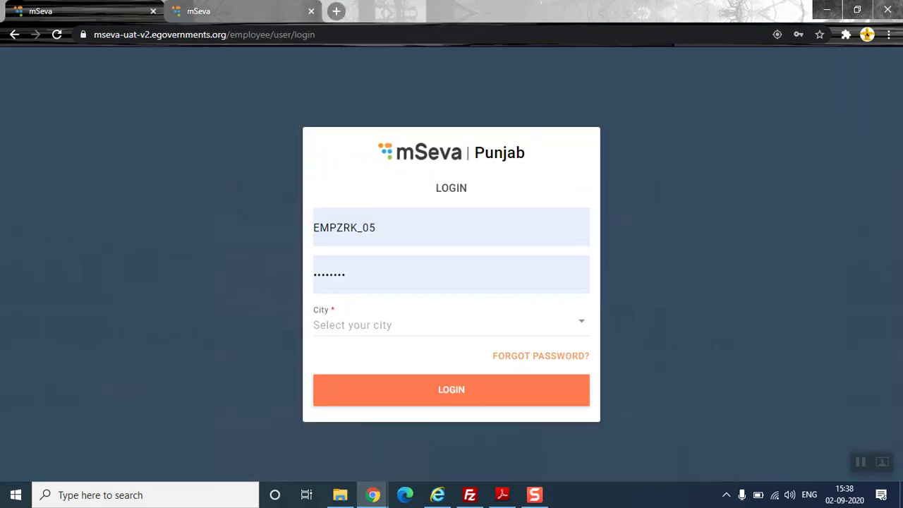
- Choose Zirakpur as the city and sign in to the employee portal
left_click(339, 324)
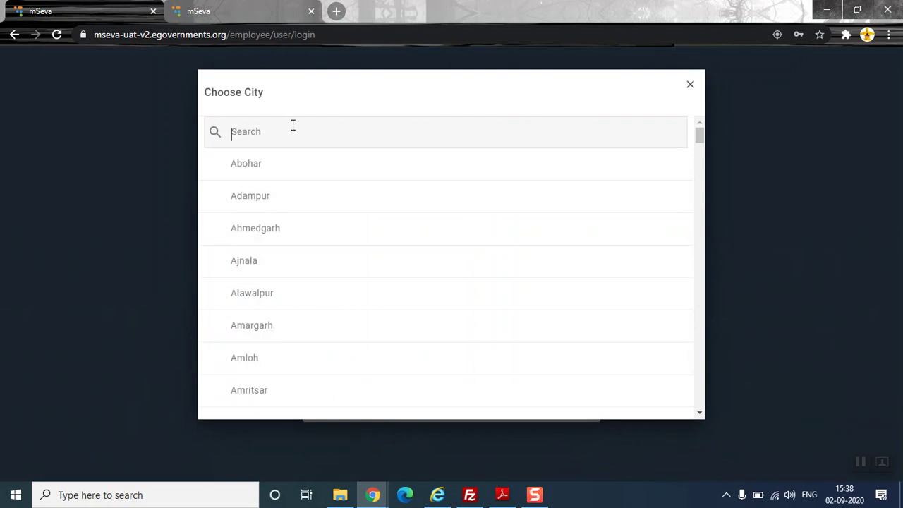
type("Z")
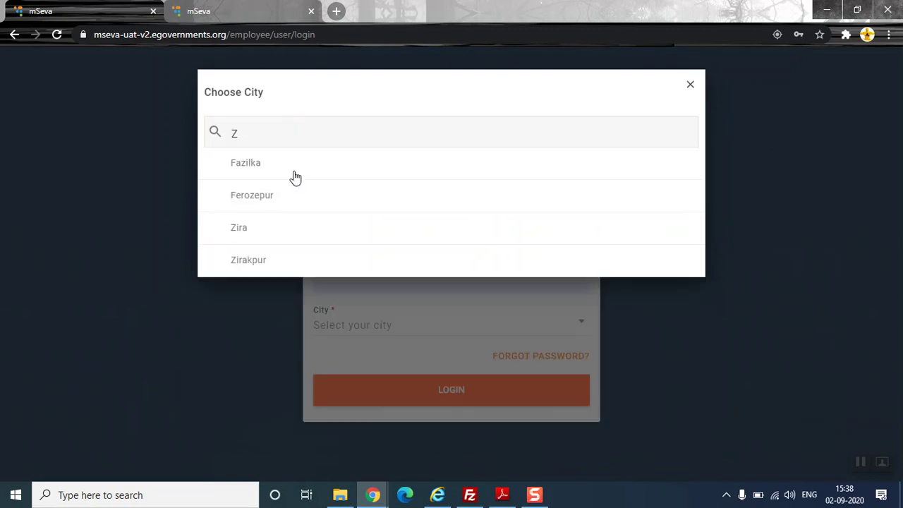
left_click(296, 260)
left_click(418, 390)
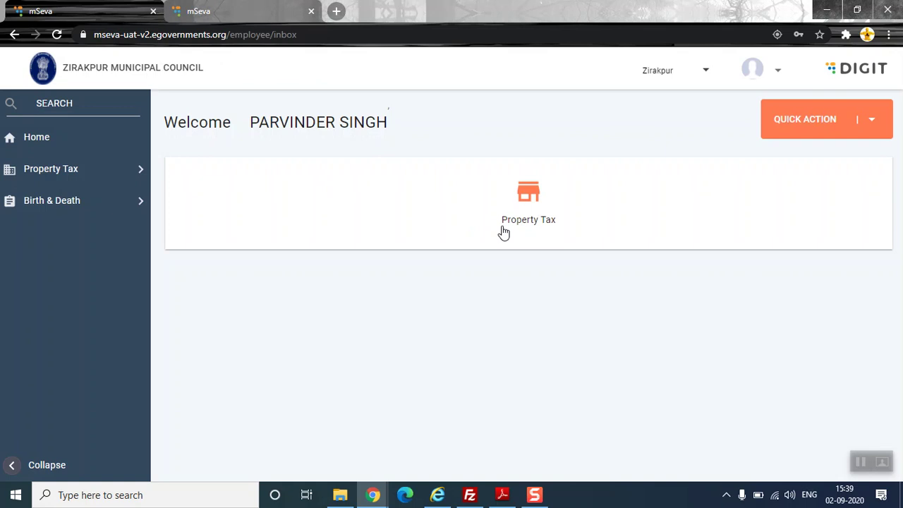
- Open the Property Tax module and start adding a new property
left_click(504, 233)
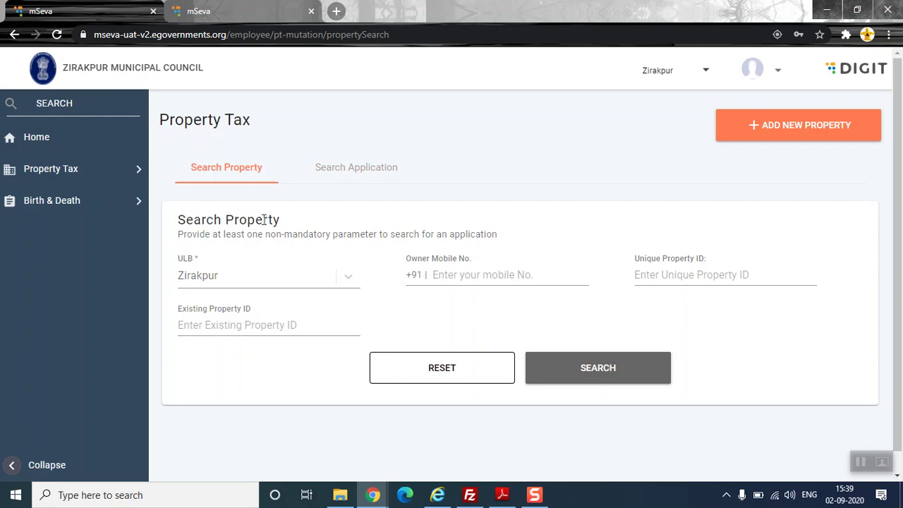
left_click(799, 126)
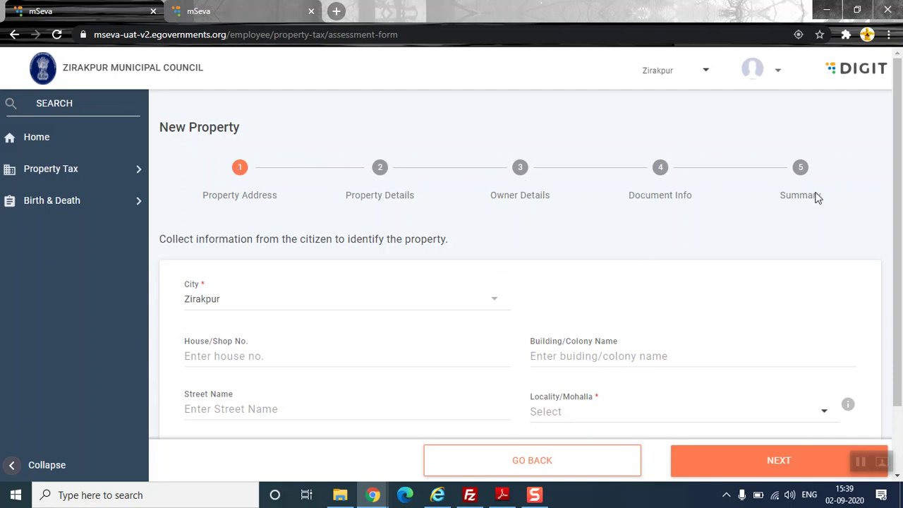
- Use the saved house address, set locality BALTANA ROAD - B2-SECTOR-1 - A1, and continue
scroll(816, 197, "down", 2)
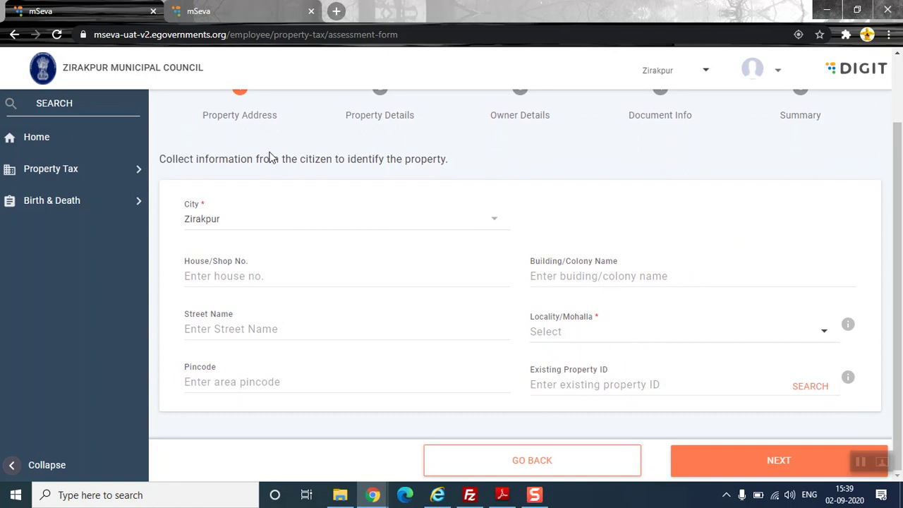
left_click(213, 275)
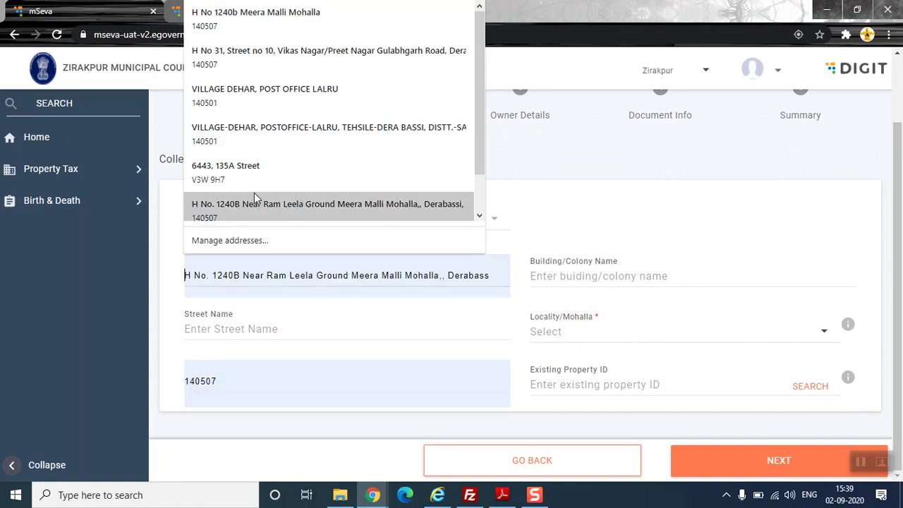
left_click(226, 204)
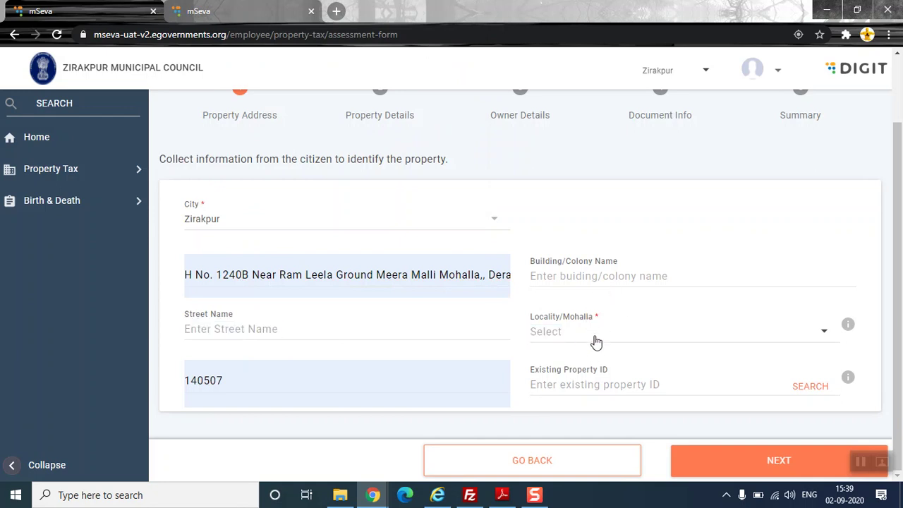
left_click(596, 339)
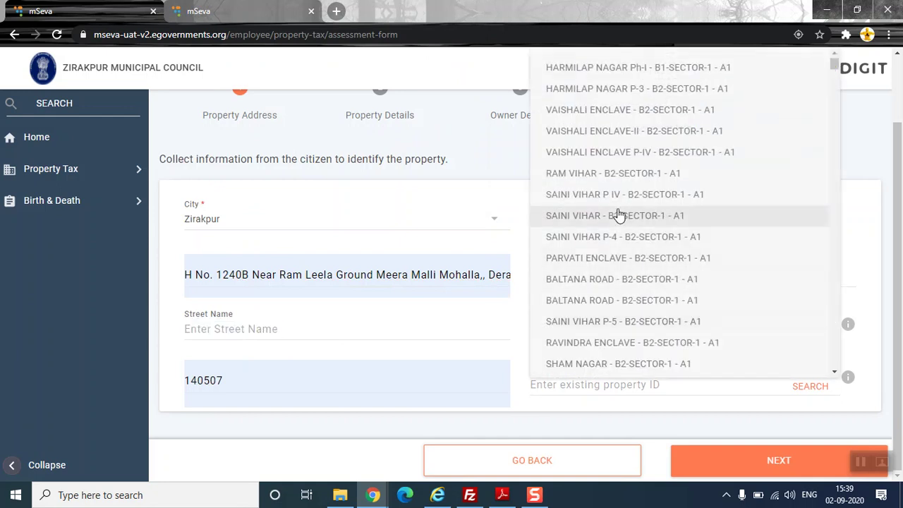
left_click(635, 302)
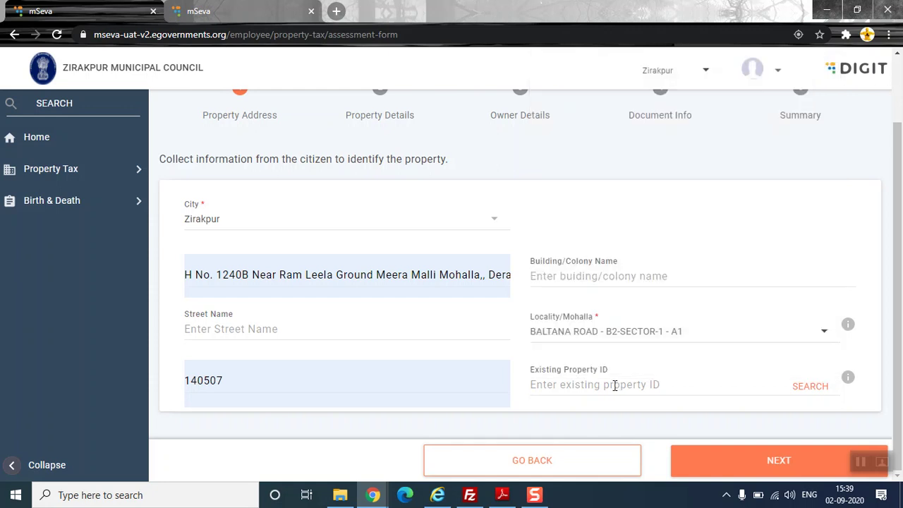
left_click(776, 463)
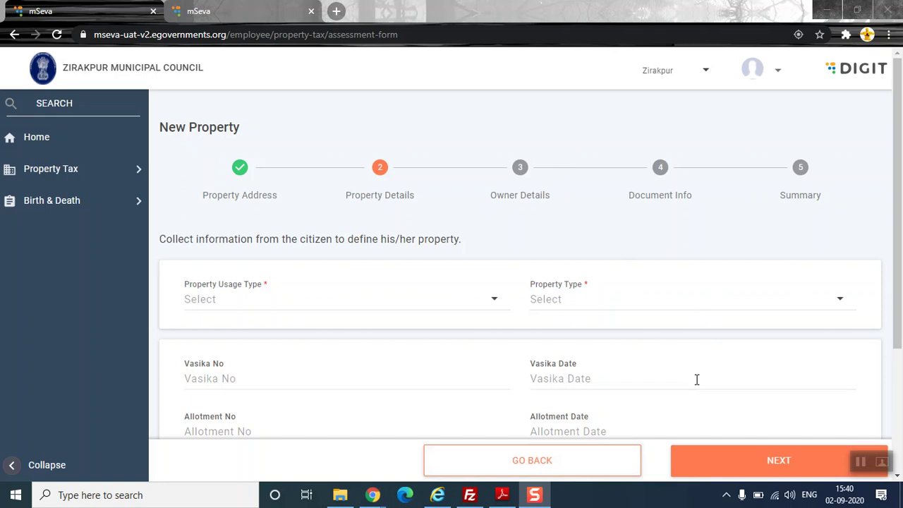
- Set property usage to Residential and property type to Independent Building
left_click(249, 308)
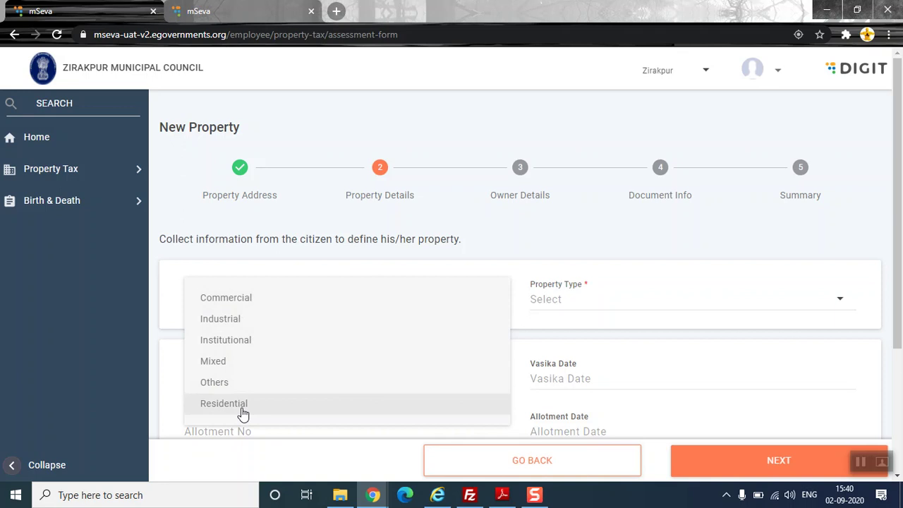
left_click(243, 414)
scroll(522, 236, "down", 2)
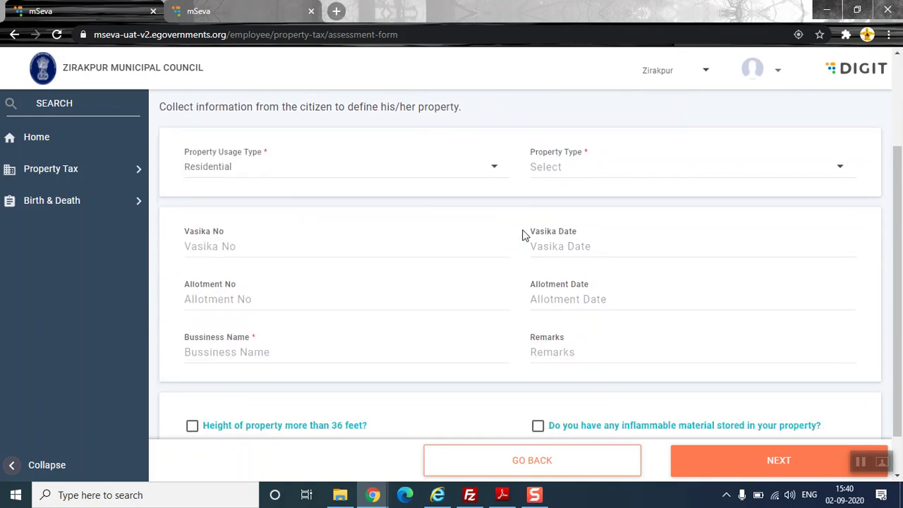
left_click(615, 173)
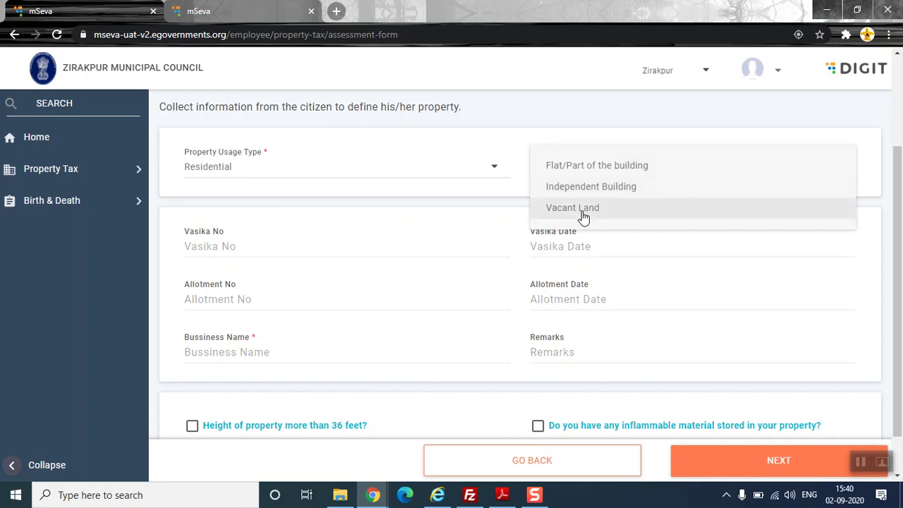
left_click(597, 188)
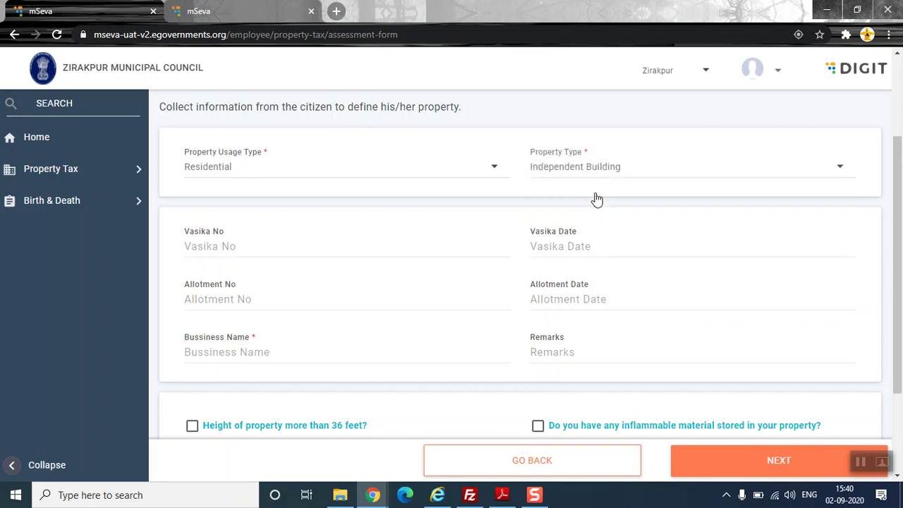
- Enter business name TEST, plot size 1000 and 1 floor
scroll(525, 231, "down", 1)
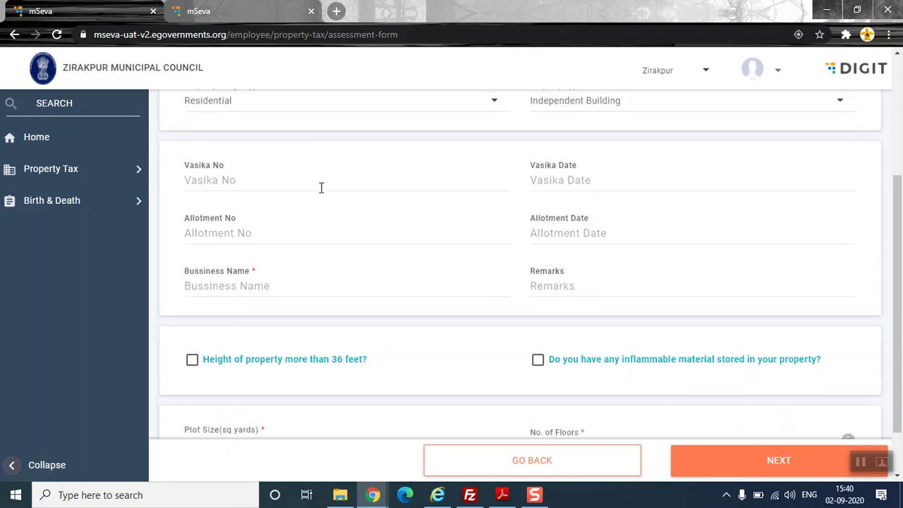
left_click(336, 285)
type("TEST")
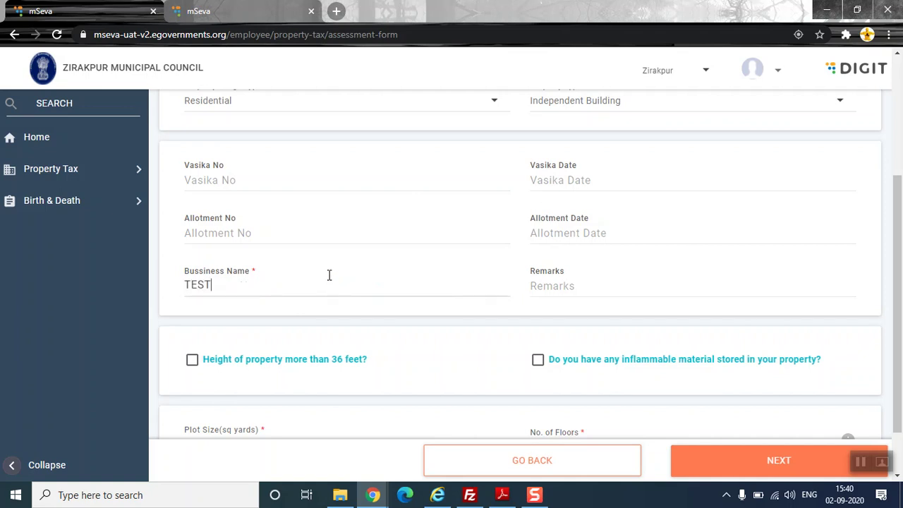
scroll(329, 275, "down", 1)
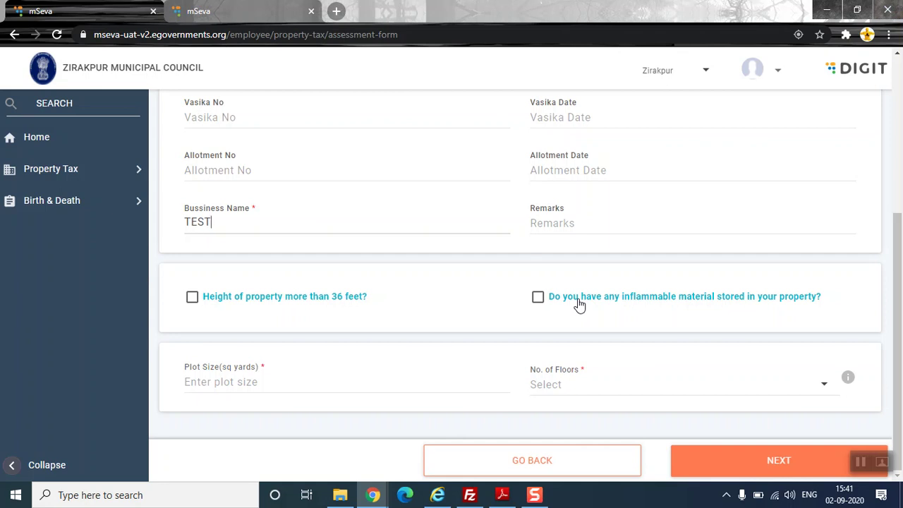
left_click(233, 387)
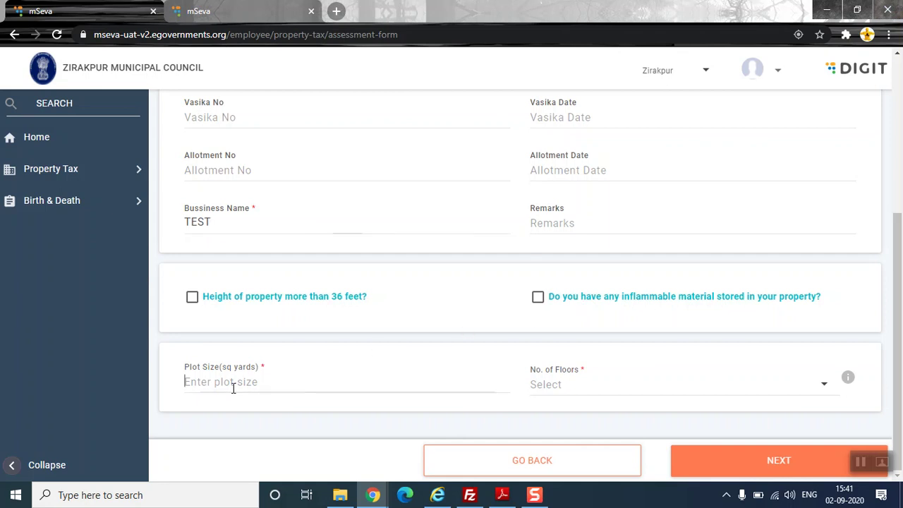
type("1000")
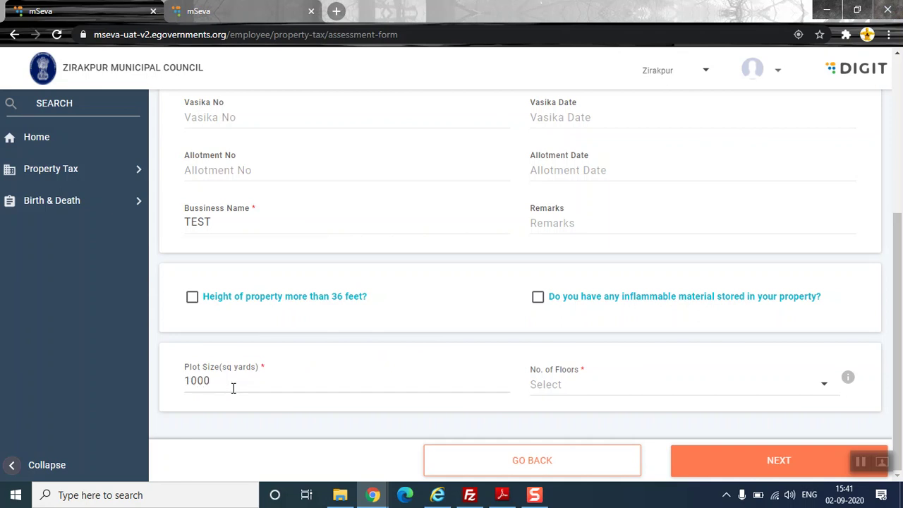
left_click(615, 389)
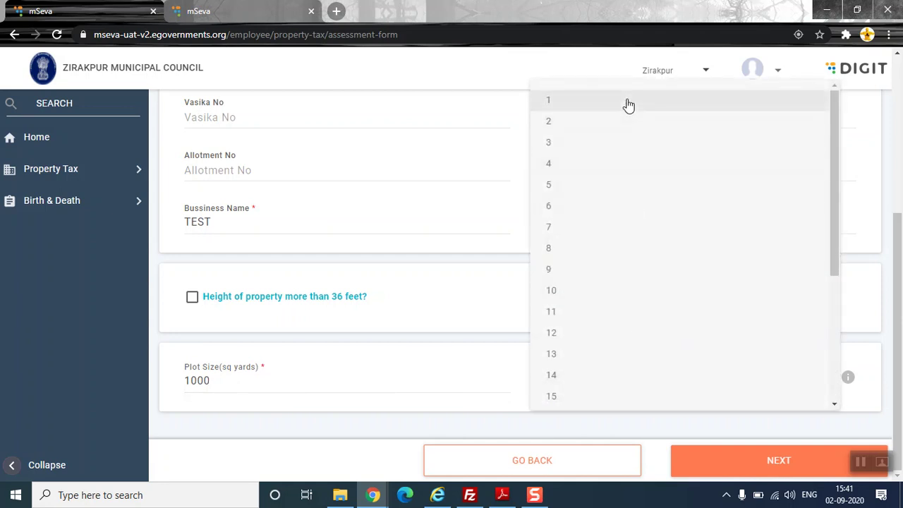
left_click(629, 105)
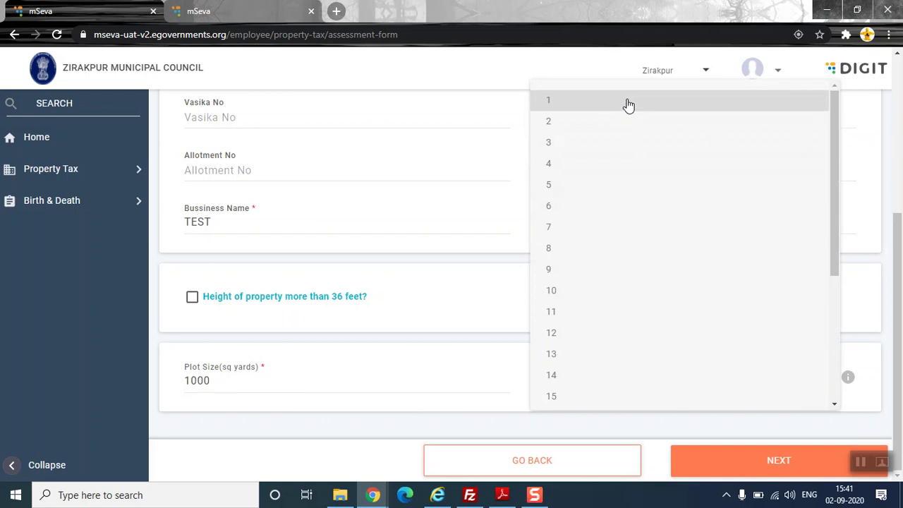
left_click(629, 105)
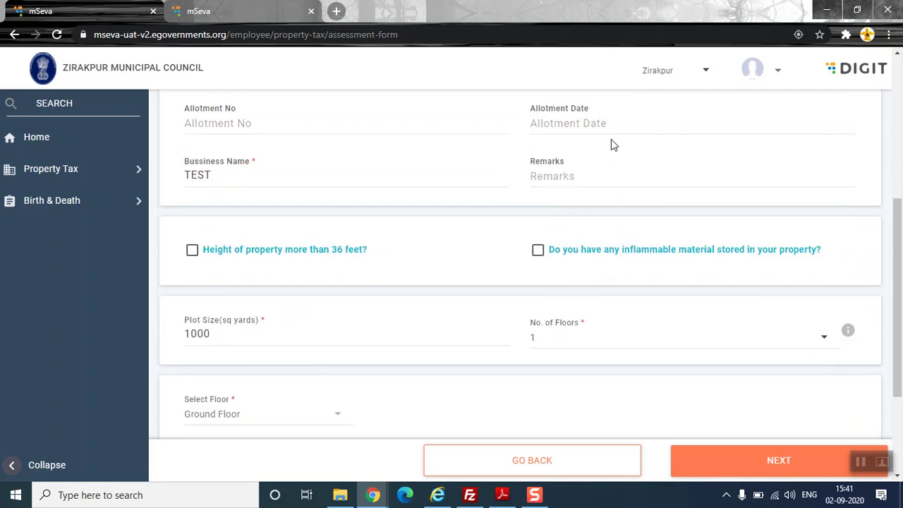
- Make Unit-1 Self-Occupied with a built-up area of 9000 sq ft
scroll(611, 139, "down", 3)
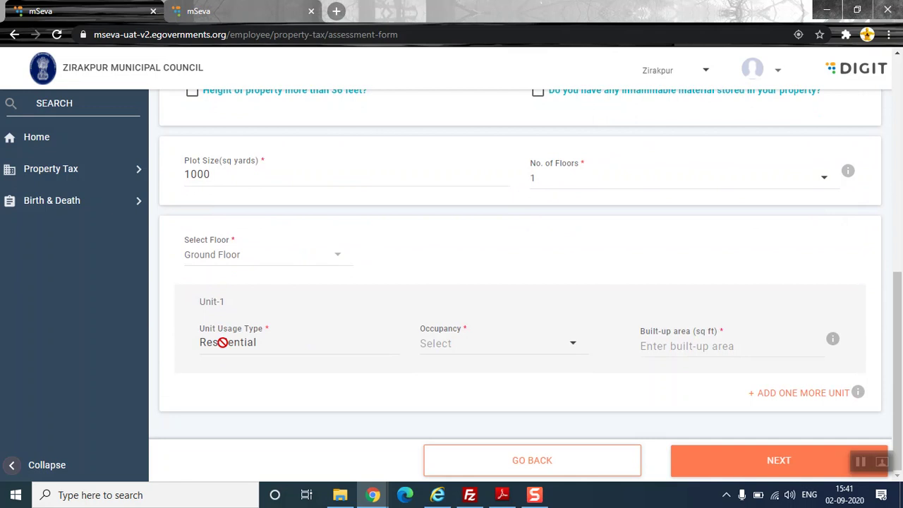
left_click(445, 344)
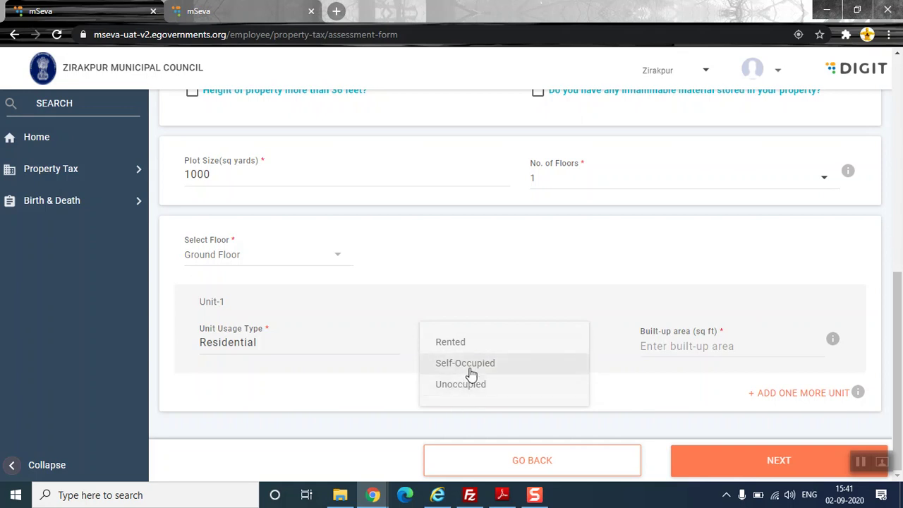
left_click(470, 373)
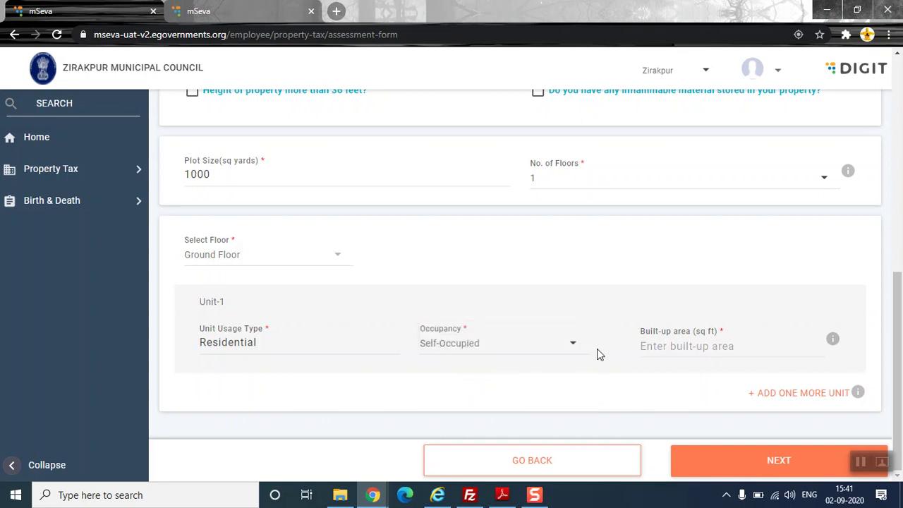
left_click(651, 330)
type("90")
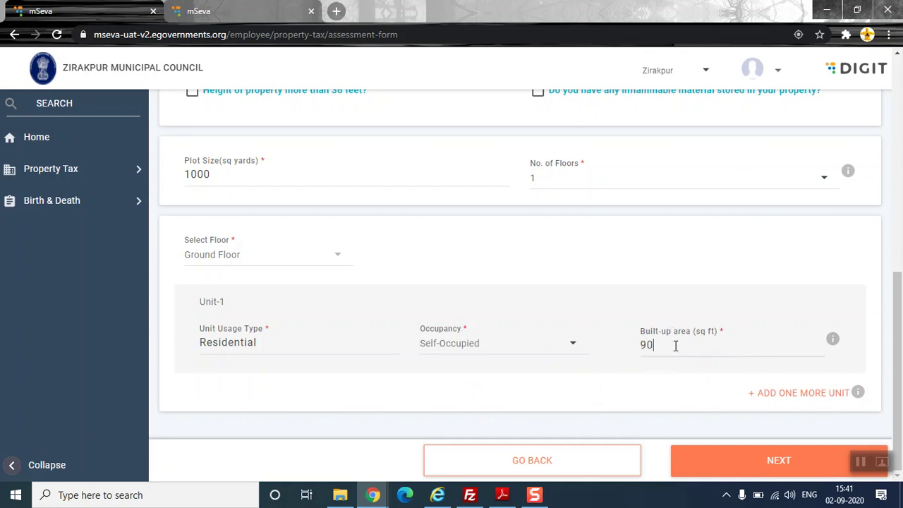
type("00")
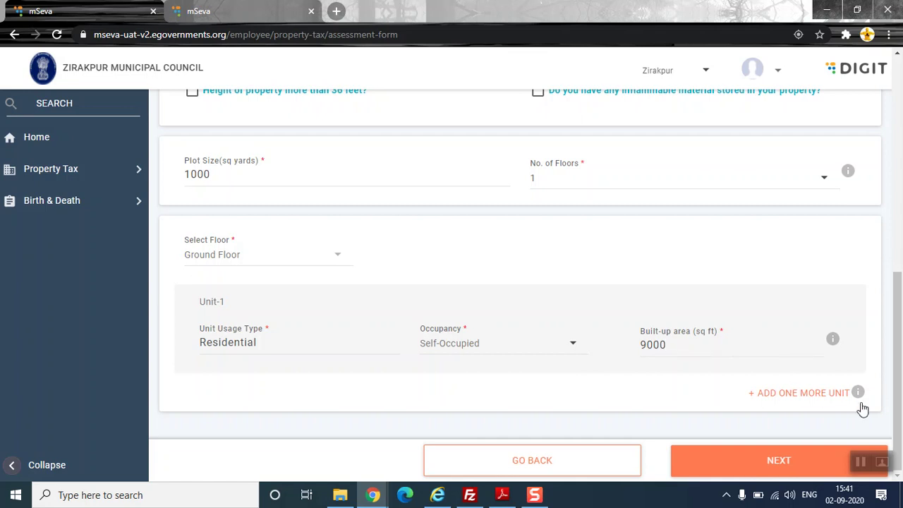
left_click(718, 343)
key("BackSpace")
- Add a Self-Occupied Unit-2, then delete it, keeping only Unit-1
left_click(790, 400)
scroll(617, 362, "down", 2)
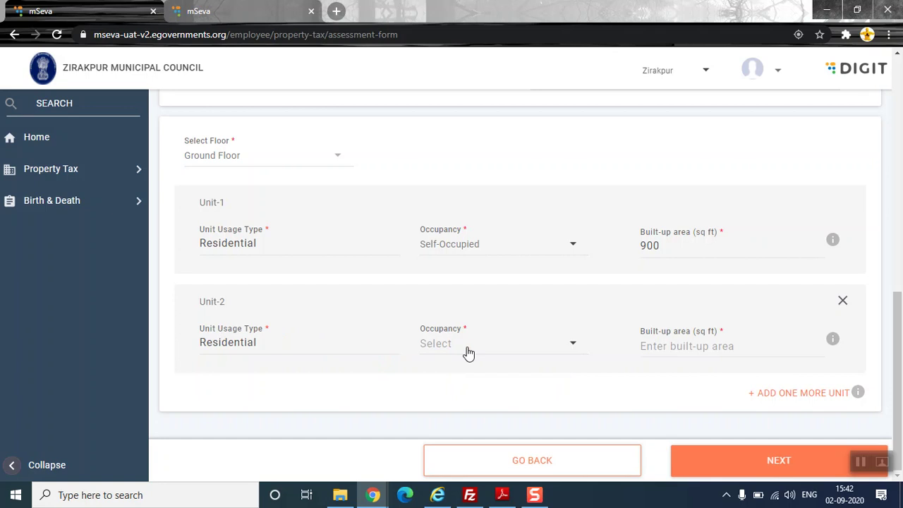
left_click(467, 352)
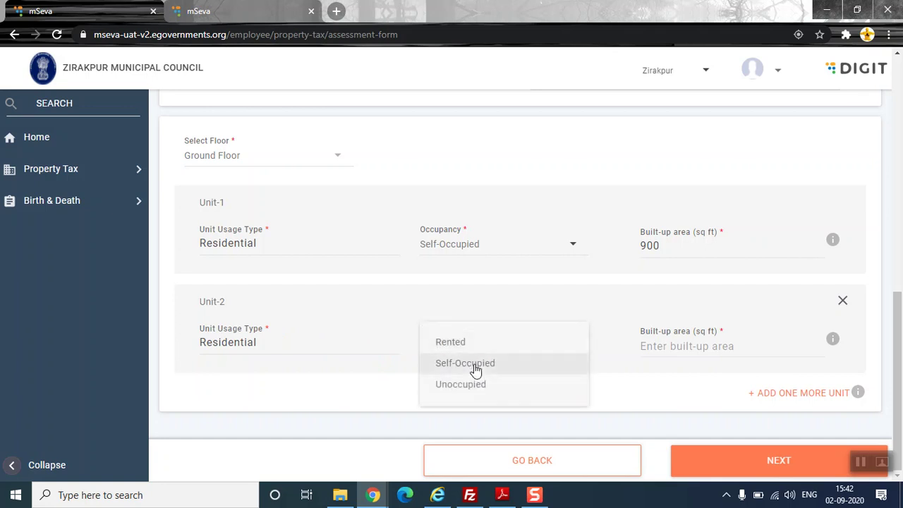
left_click(476, 371)
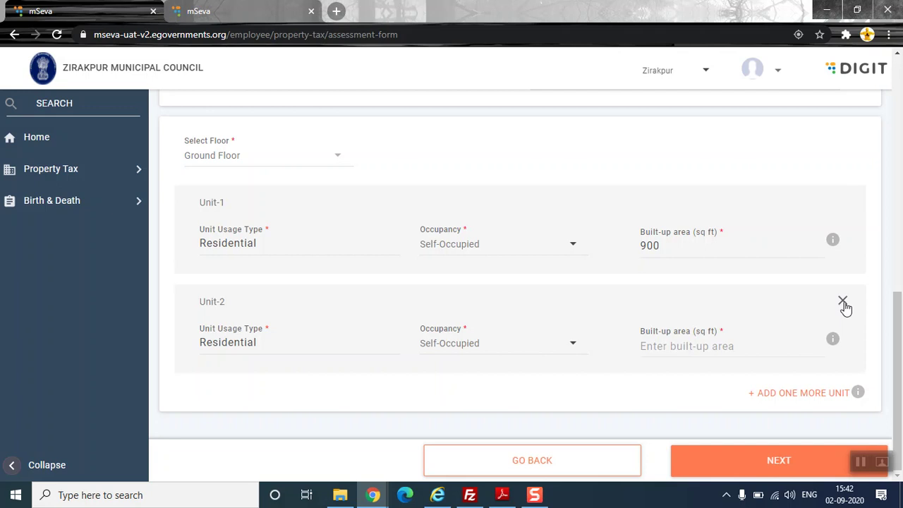
left_click(843, 302)
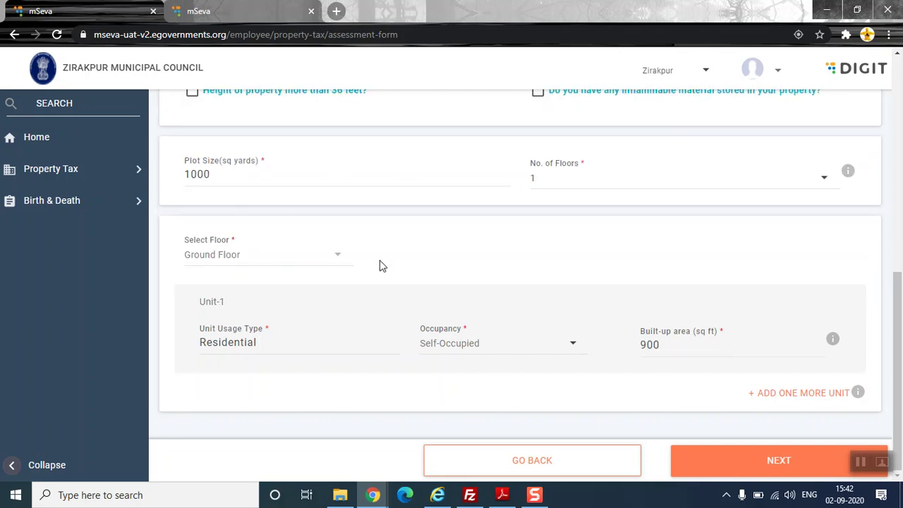
left_click(666, 345)
- Restore Unit-1's 9000 sq ft built-up area and move to Owner Details
type("0")
left_click(748, 465)
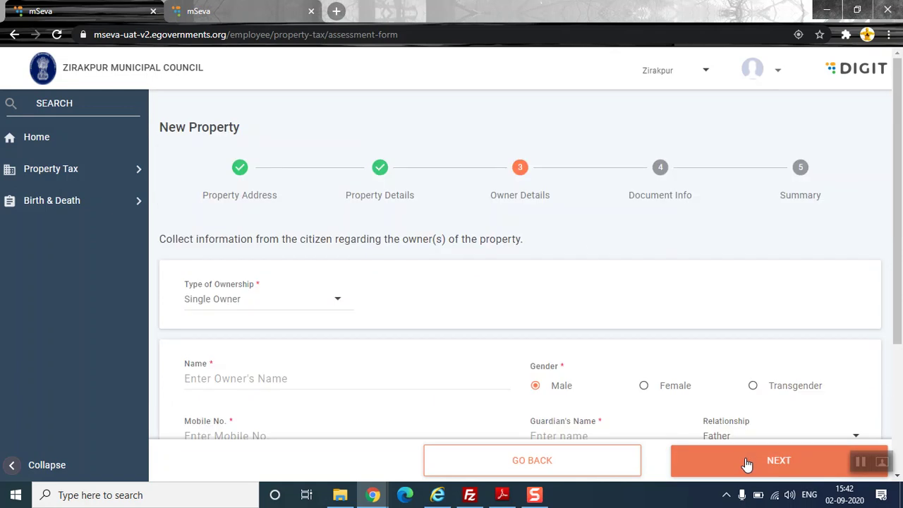
scroll(579, 248, "down", 2)
scroll(580, 242, "down", 1)
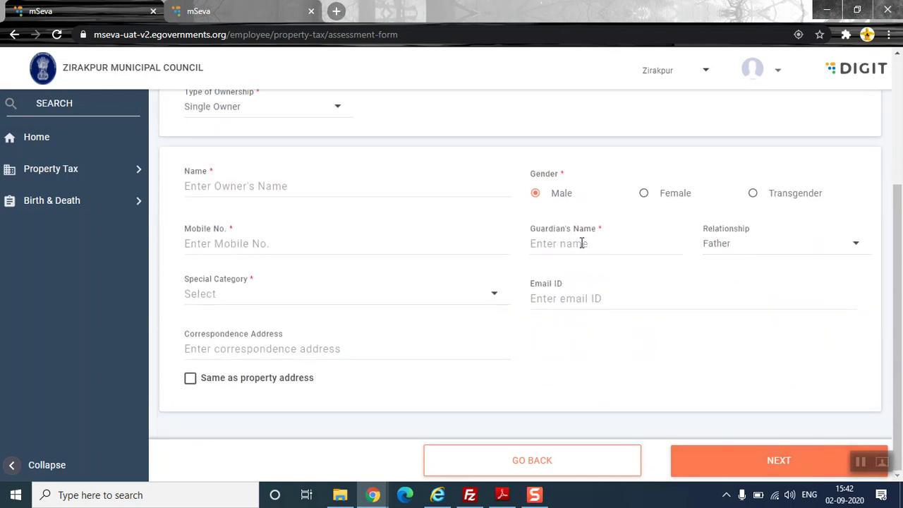
scroll(581, 243, "up", 1)
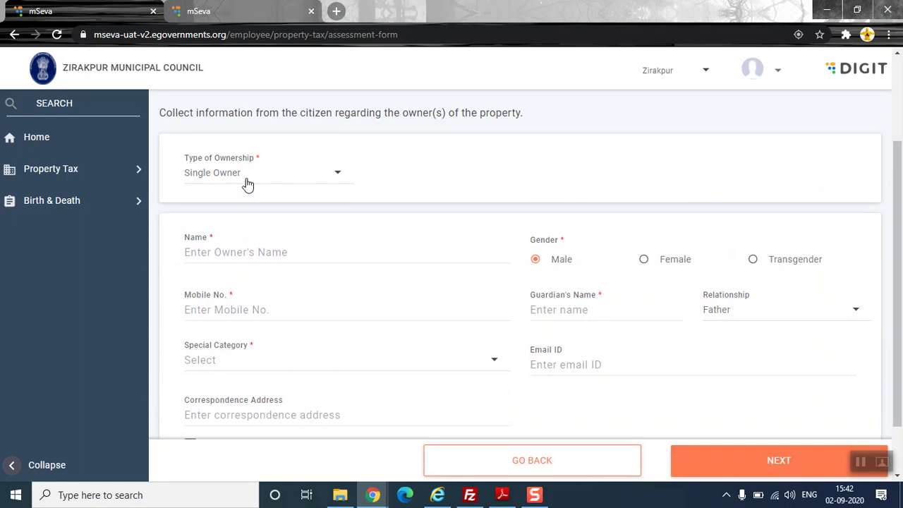
scroll(251, 185, "up", 2)
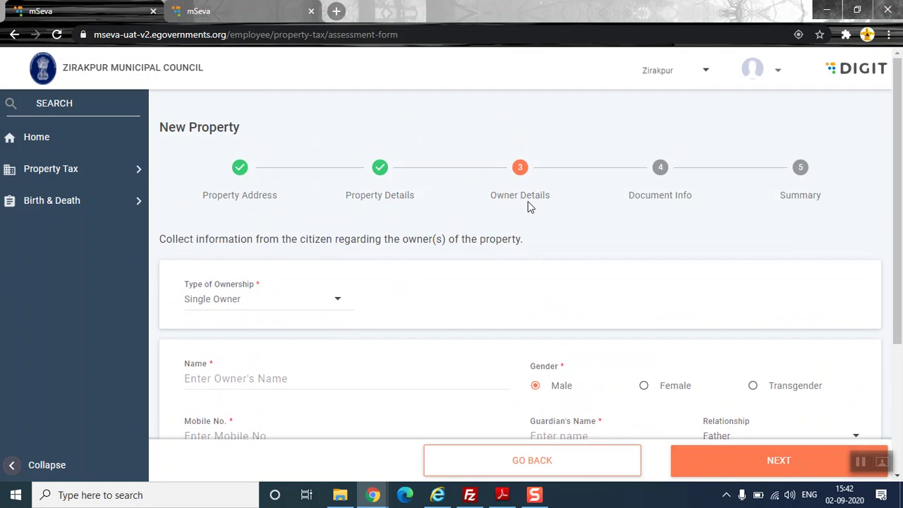
scroll(426, 242, "down", 2)
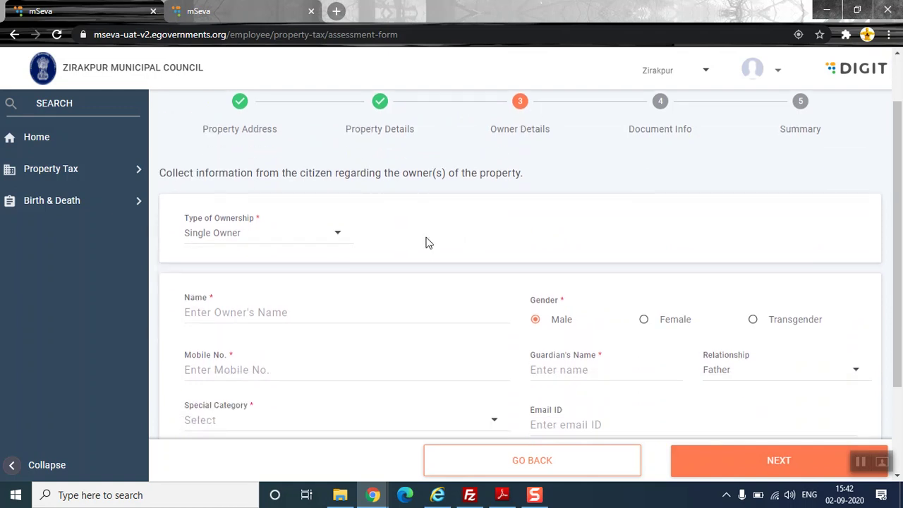
scroll(418, 240, "down", 1)
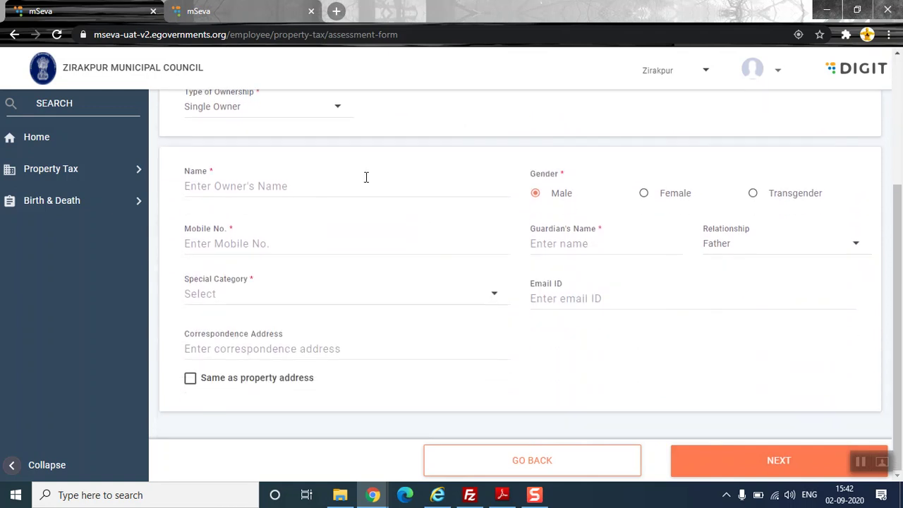
- Keep Single Owner, autofill the owner's details, and set special category Not Applicable
left_click(326, 107)
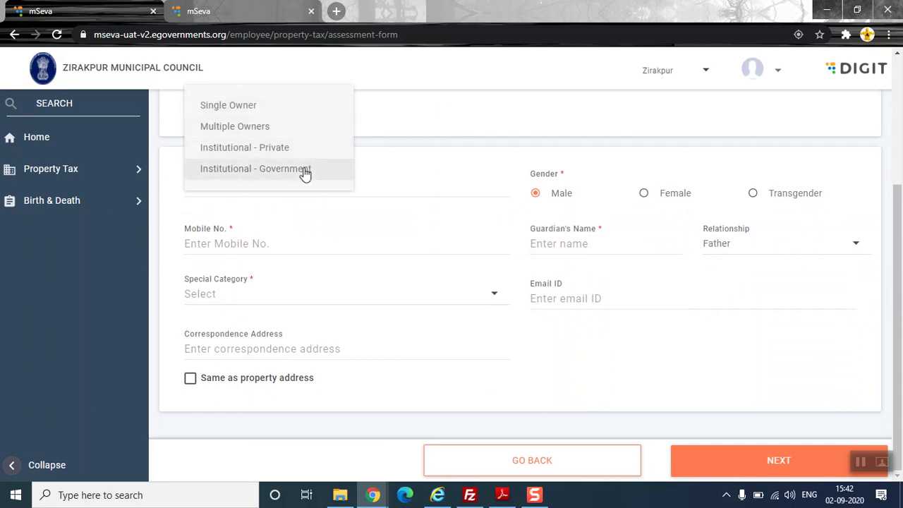
left_click(235, 112)
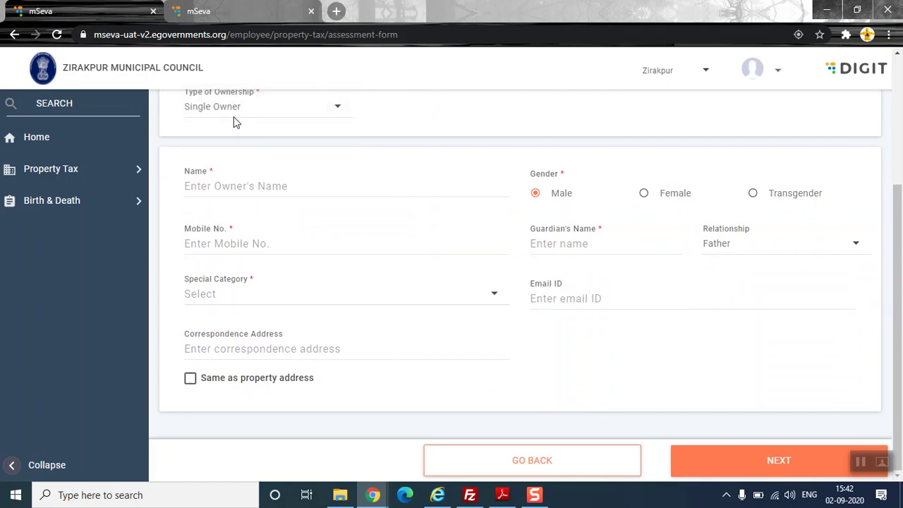
left_click(221, 187)
left_click(222, 237)
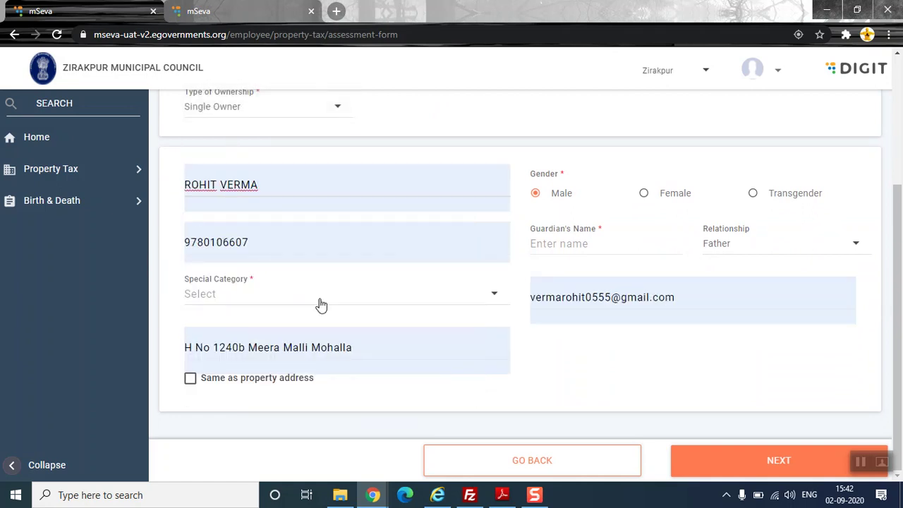
left_click(233, 293)
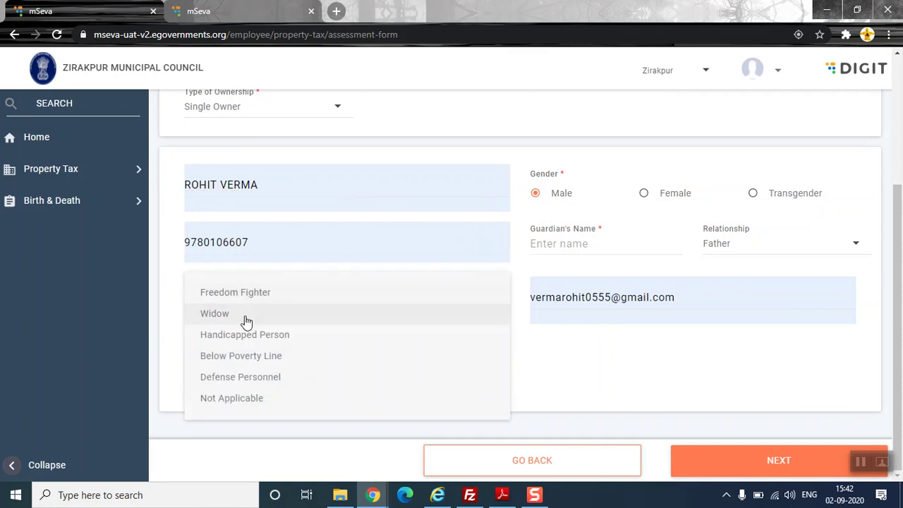
left_click(239, 402)
- Enter guardian's name 'V' and correspondence address 'GG', then continue to Document Info
left_click(238, 381)
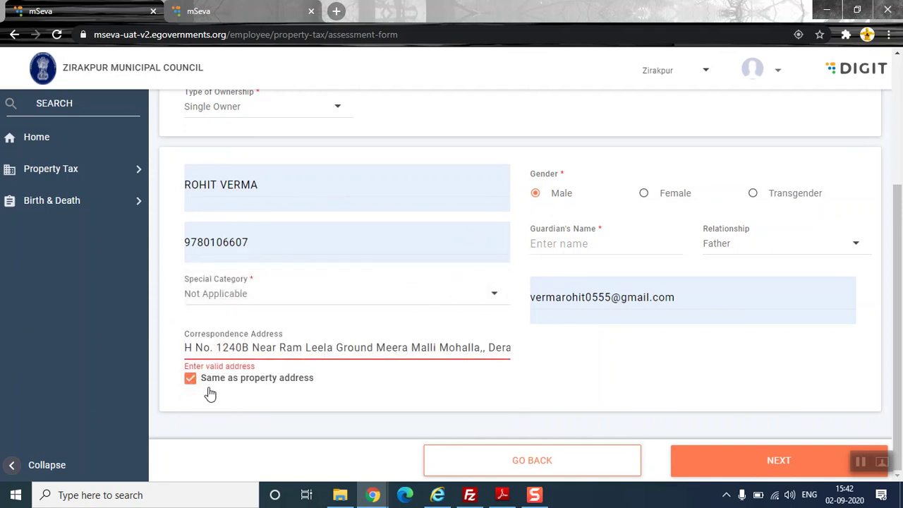
left_click(216, 383)
left_click(258, 348)
key("Escape")
type("FF")
left_click(572, 242)
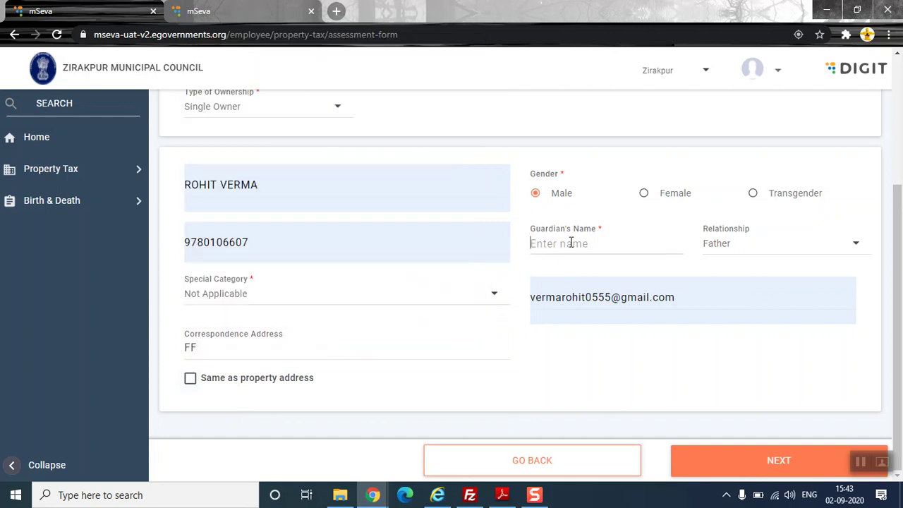
type("VK")
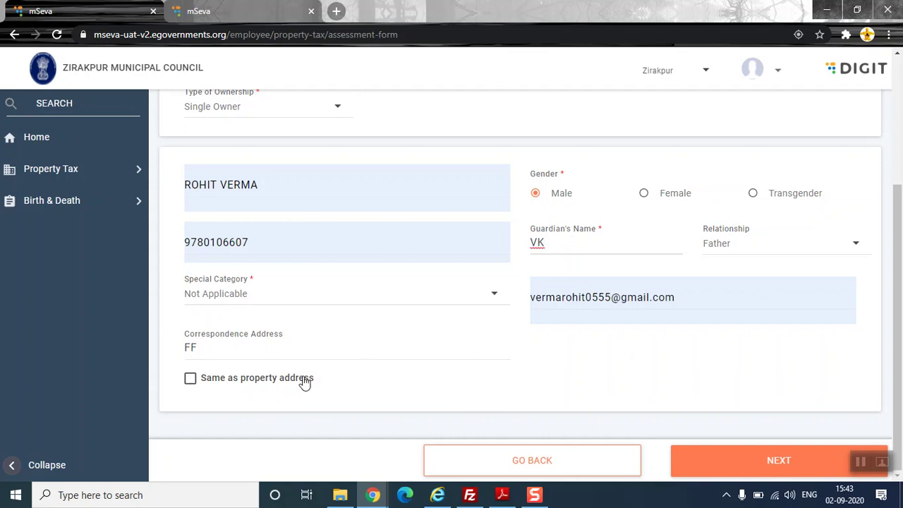
left_click(256, 378)
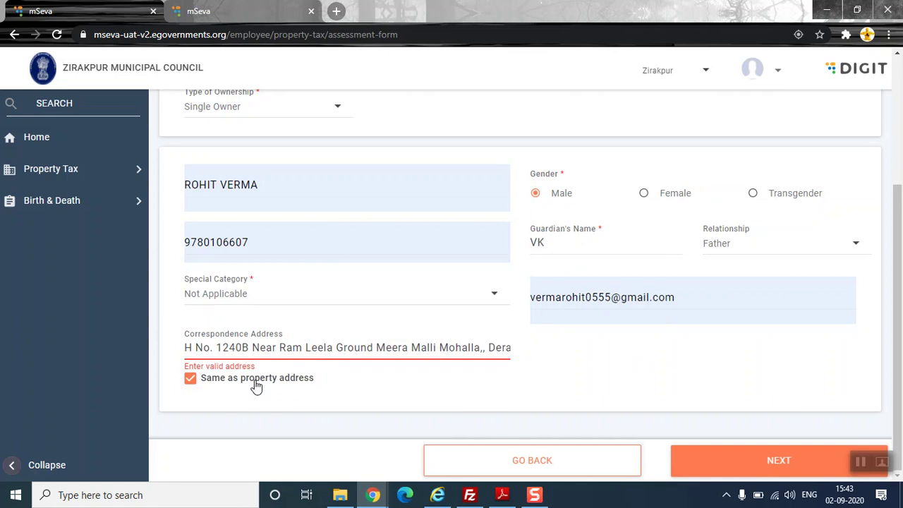
left_click(256, 381)
left_click(281, 351)
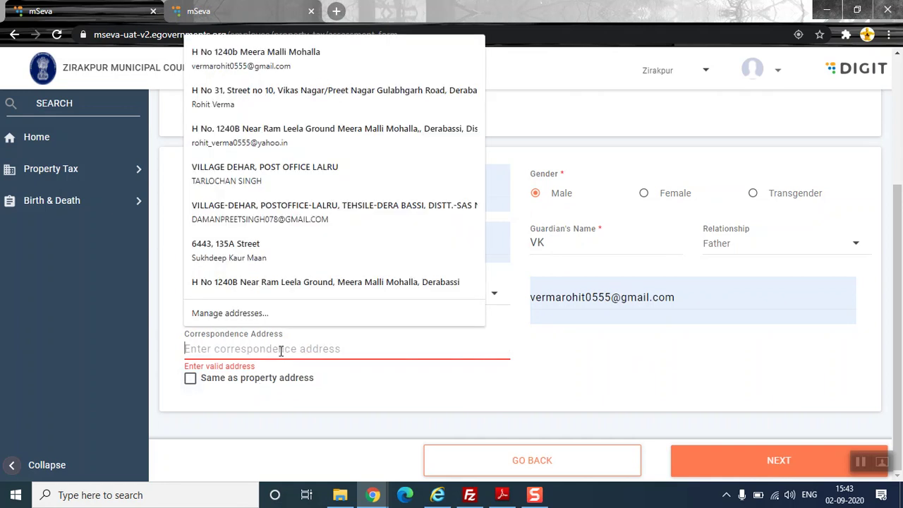
type("GG")
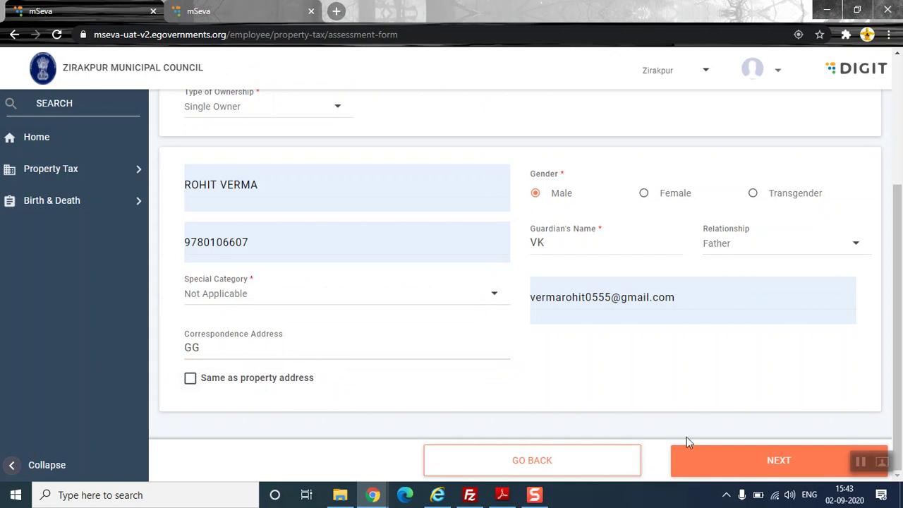
left_click(712, 468)
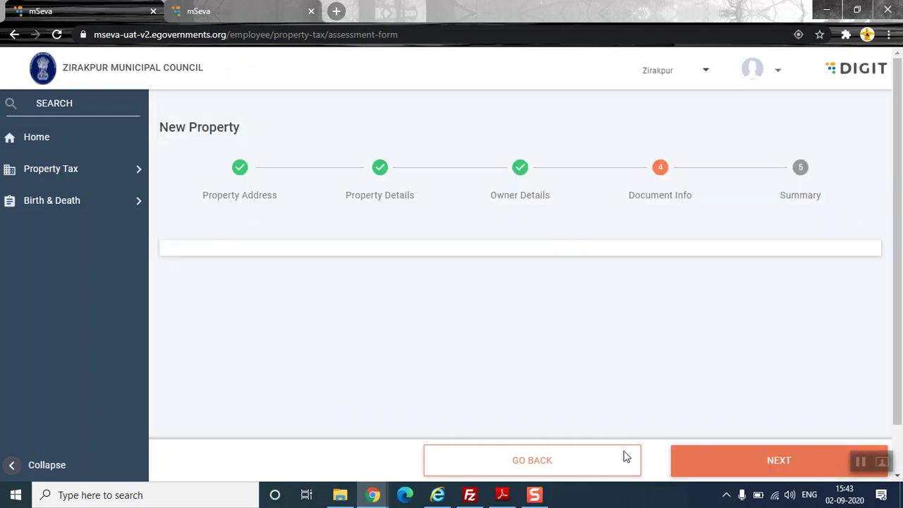
- Review the Required Documents list and open the Address Proof document type list
scroll(303, 208, "down", 2)
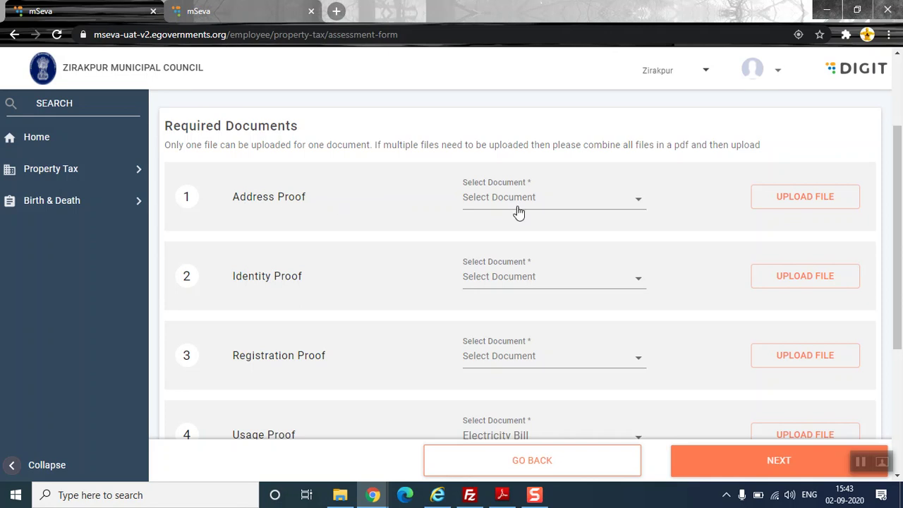
scroll(575, 212, "up", 2)
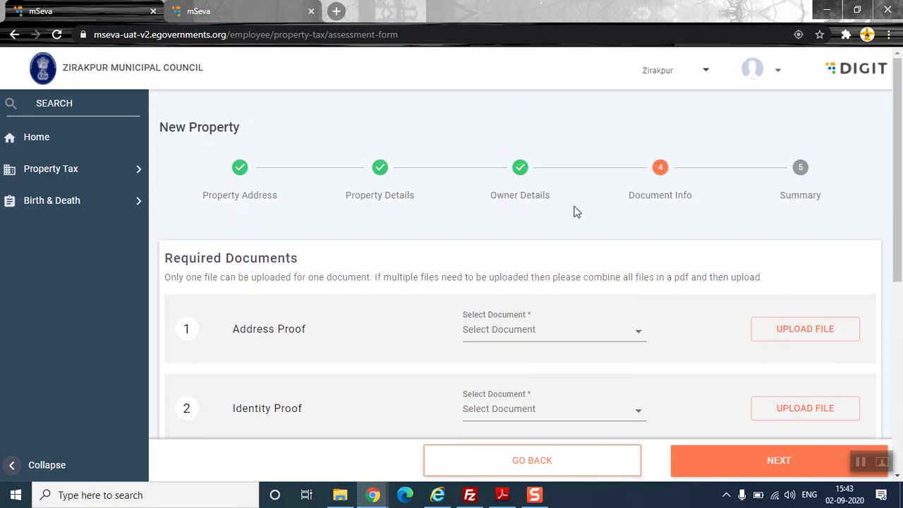
left_click_drag(670, 146, 635, 163)
left_click(635, 164)
scroll(423, 218, "down", 3)
scroll(423, 215, "up", 1)
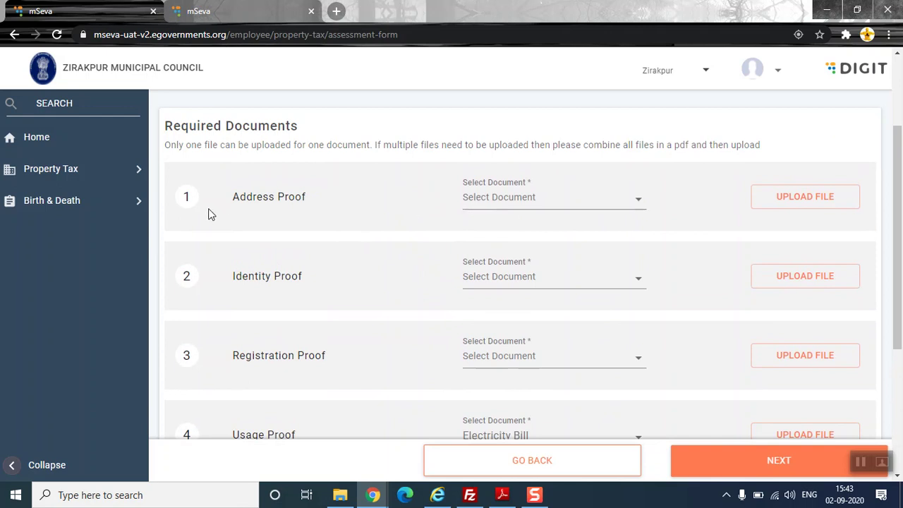
scroll(209, 214, "down", 1)
scroll(198, 238, "down", 1)
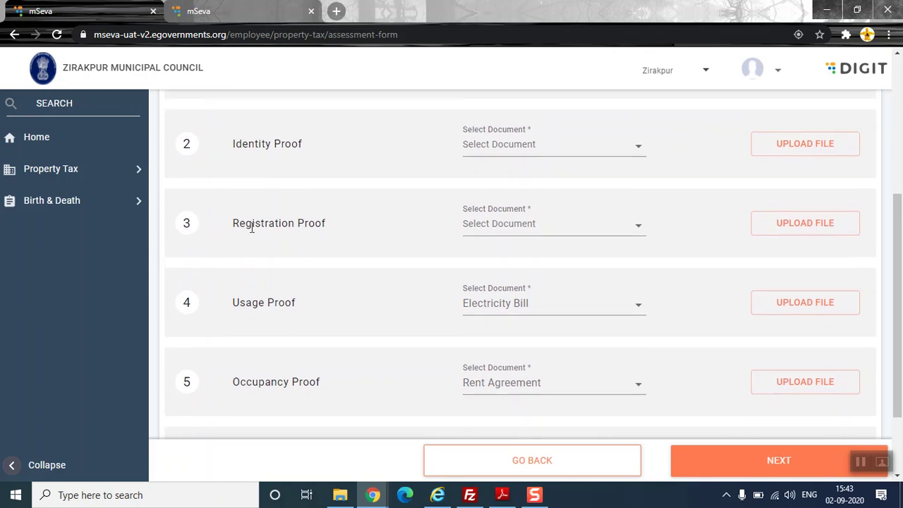
scroll(261, 224, "down", 1)
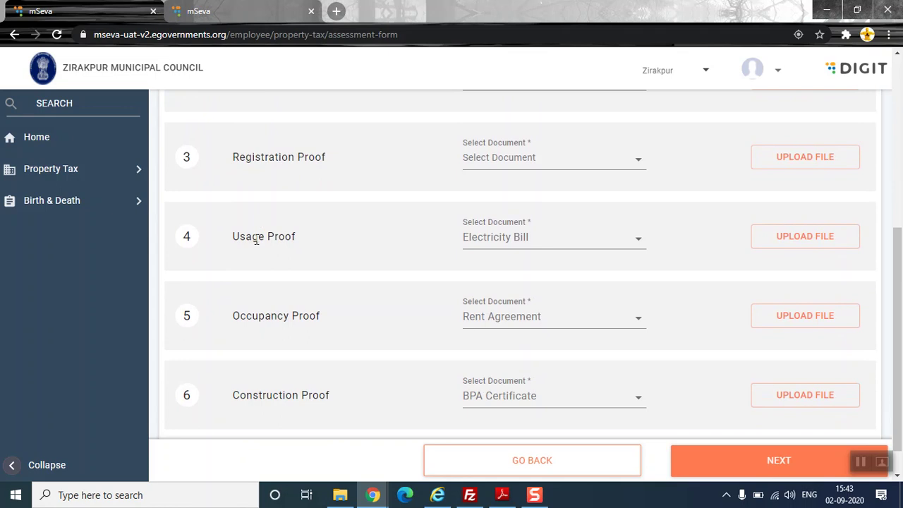
scroll(256, 240, "down", 1)
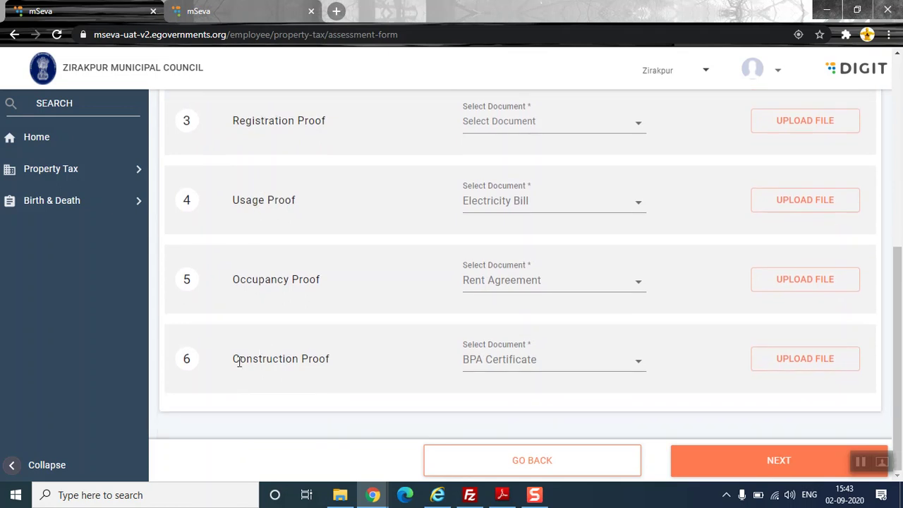
left_click_drag(237, 357, 355, 364)
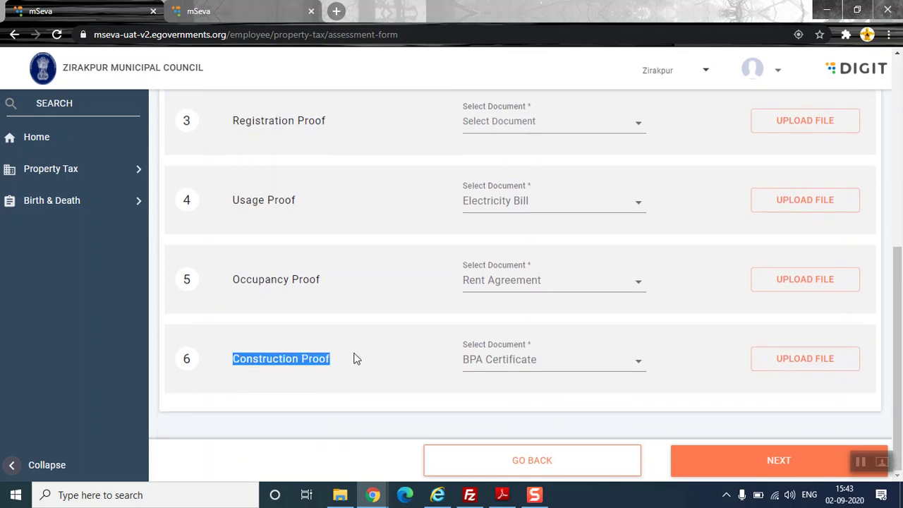
scroll(473, 321, "up", 3)
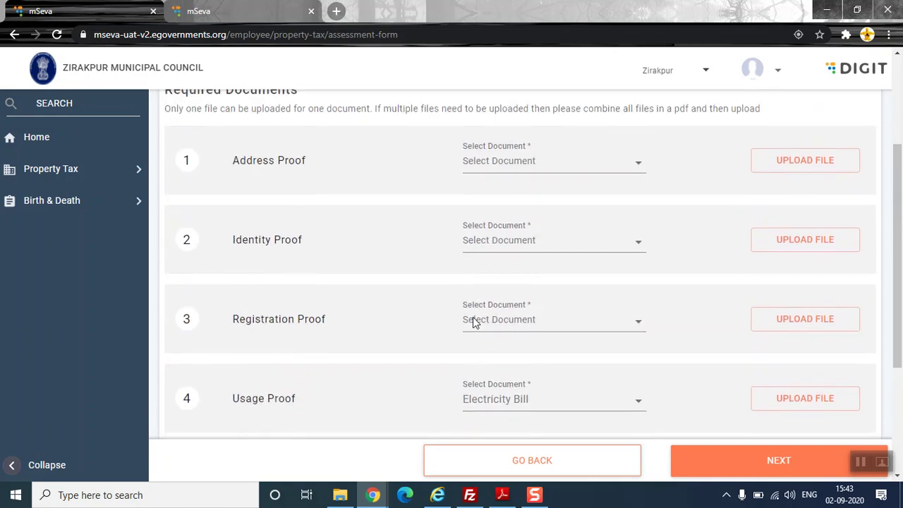
left_click(557, 171)
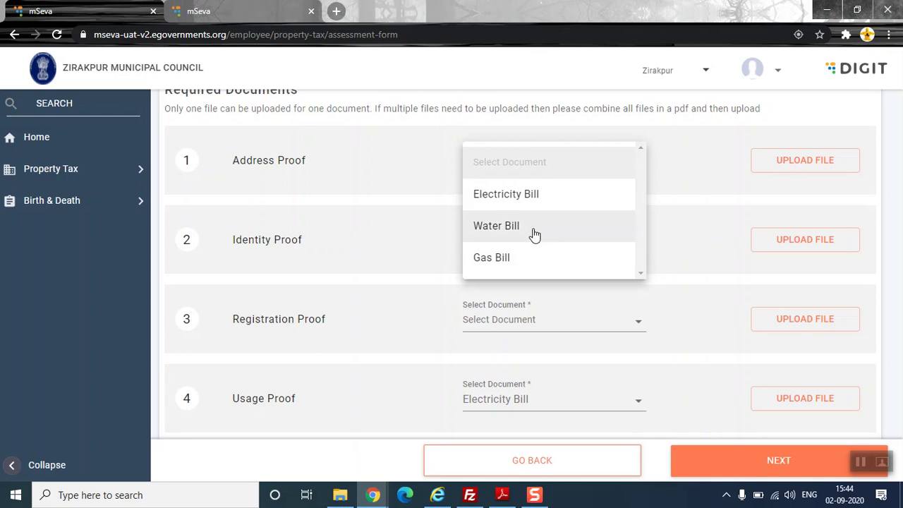
- Choose Electricity Bill for Address Proof, upload FORM (3).PDF from Downloads, and continue
left_click(261, 165)
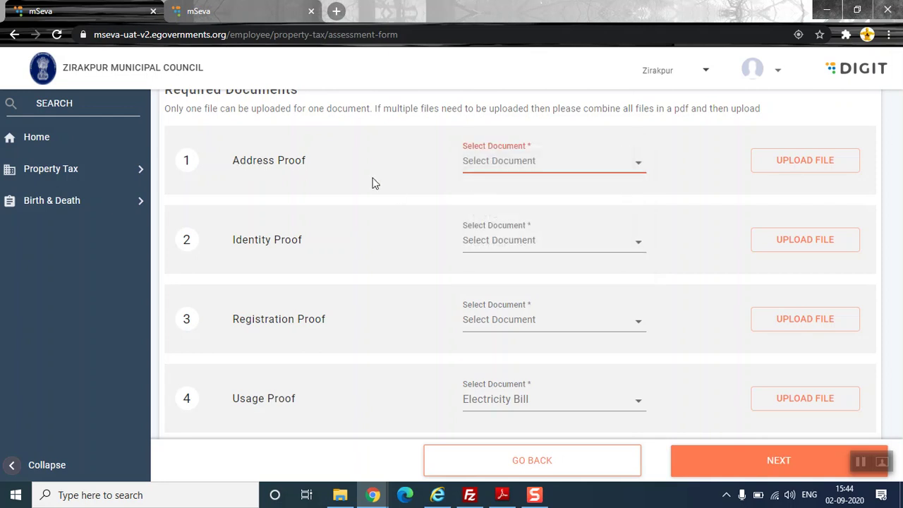
left_click(485, 172)
left_click(498, 201)
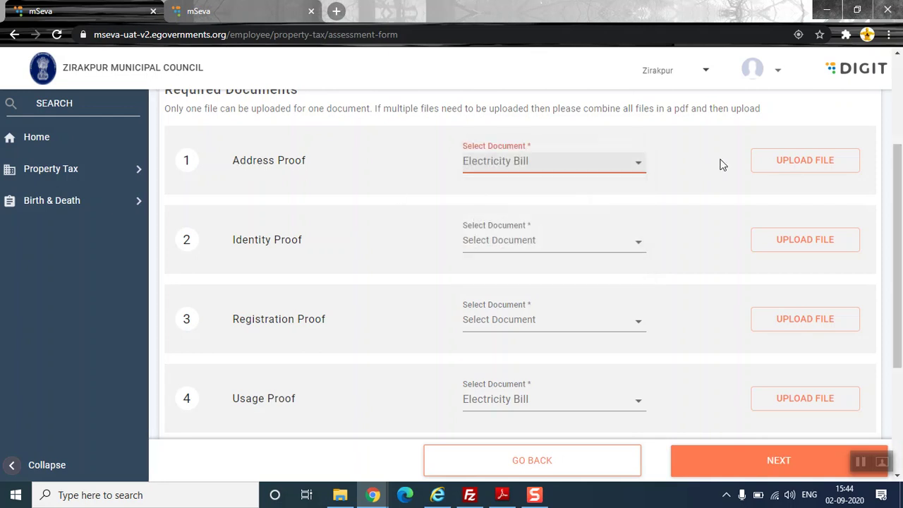
left_click(790, 162)
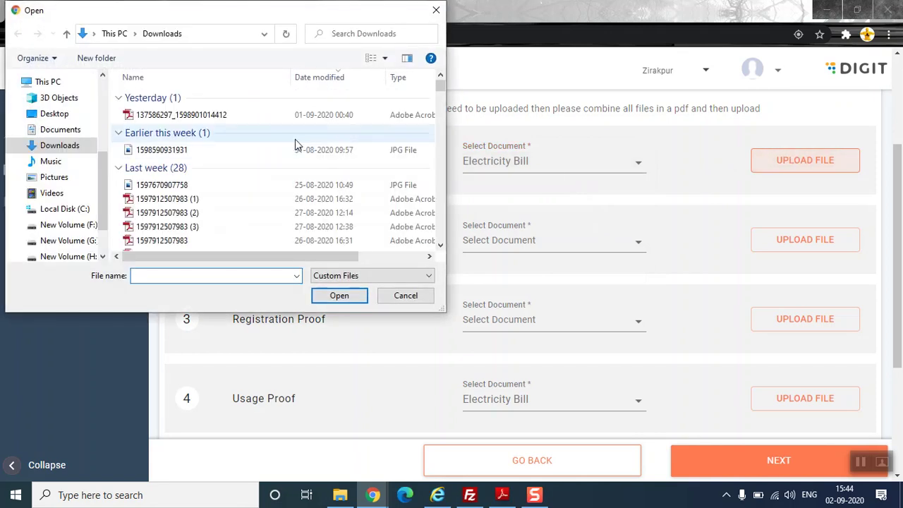
double_click(150, 114)
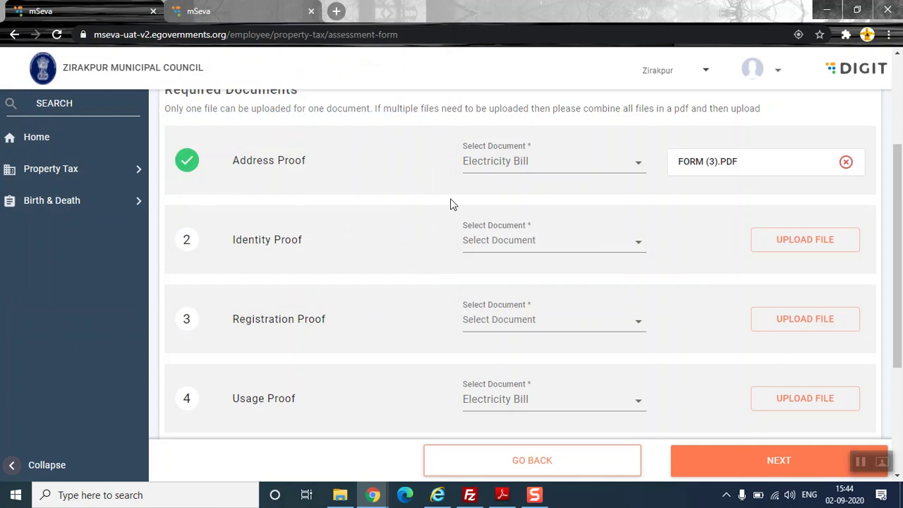
scroll(608, 228, "down", 3)
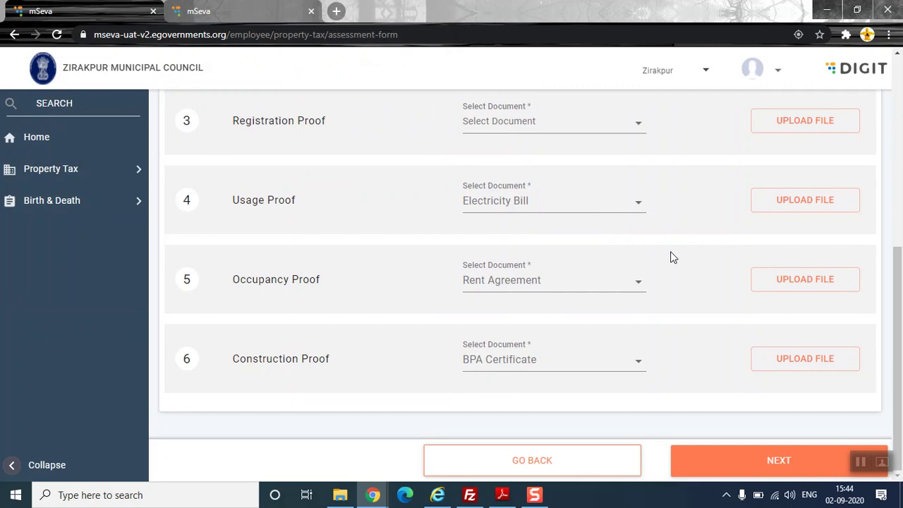
left_click(752, 460)
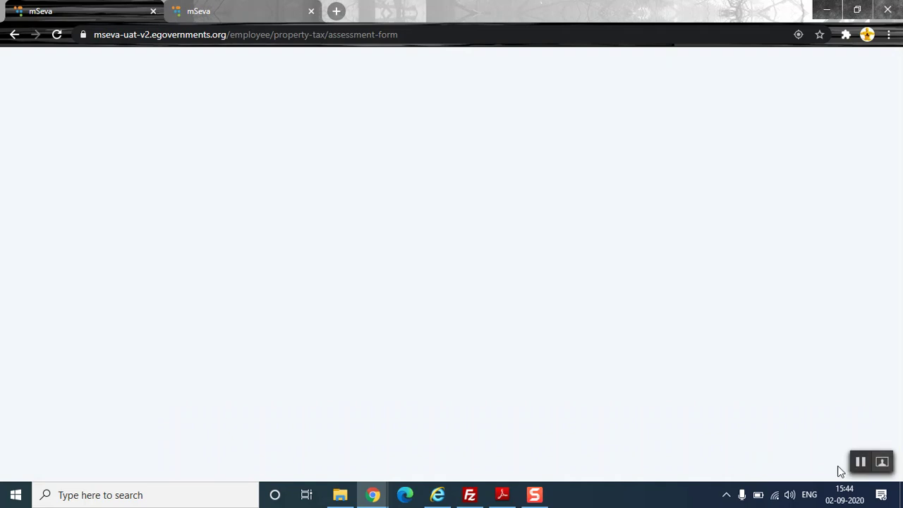
- Review the Summary page and submit the new property with ADD PROPERTY
mouse_move(862, 463)
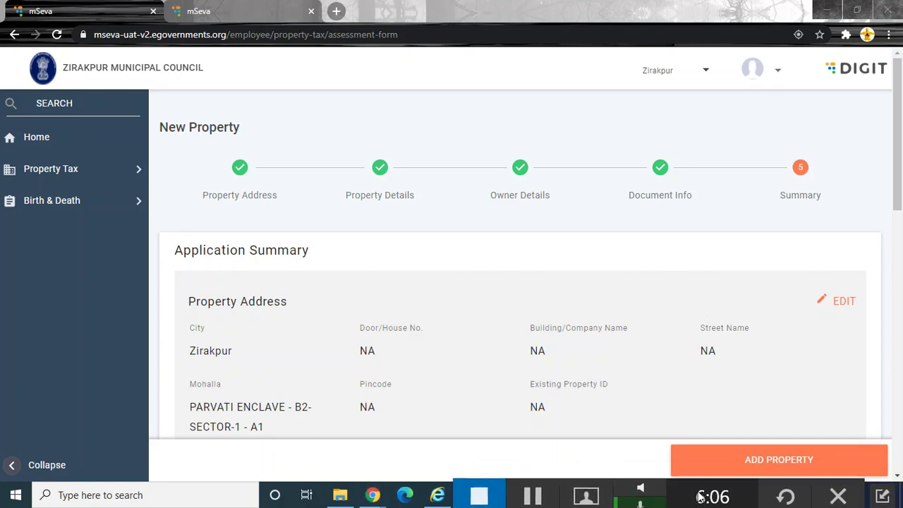
left_click(886, 492)
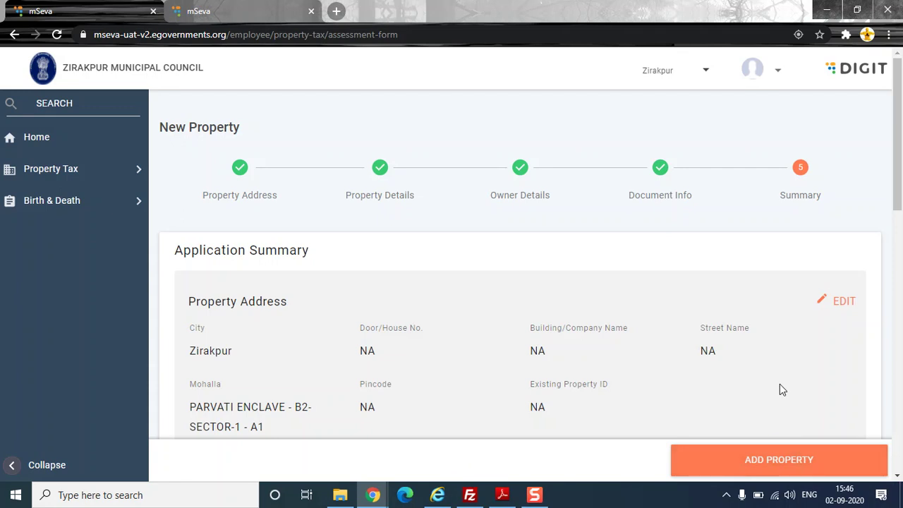
scroll(637, 346, "down", 1)
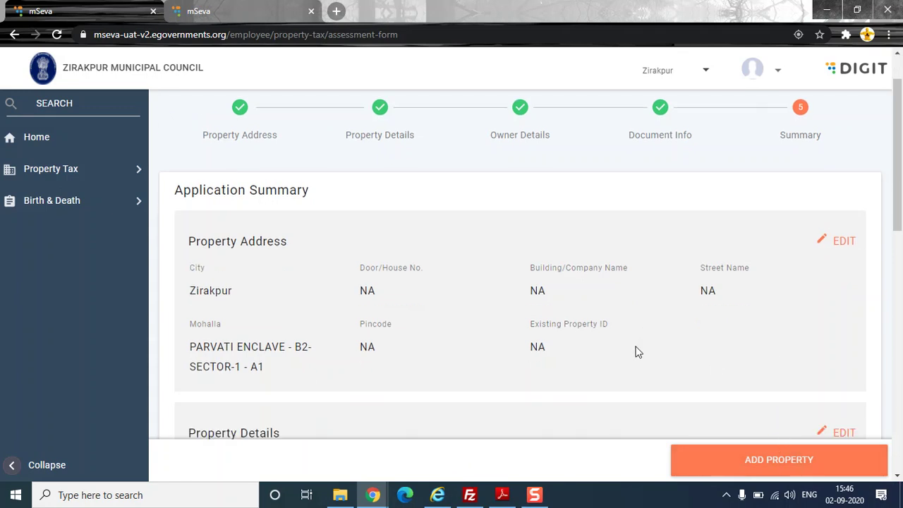
left_click(764, 459)
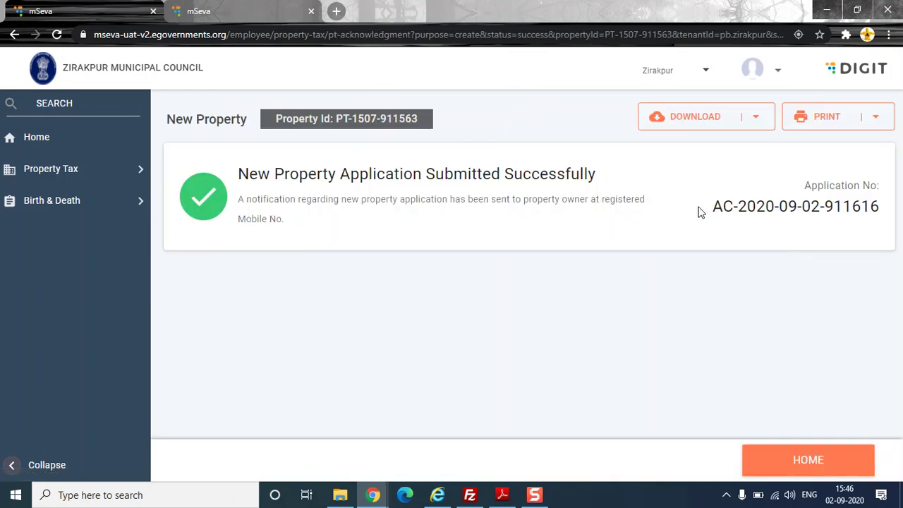
- Copy the new property ID from the confirmation page
triple_click(335, 117)
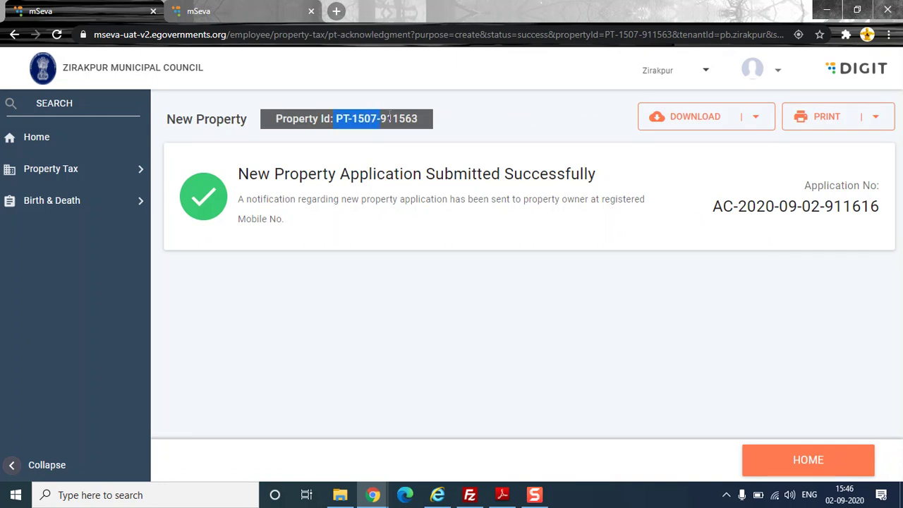
left_click_drag(712, 206, 889, 206)
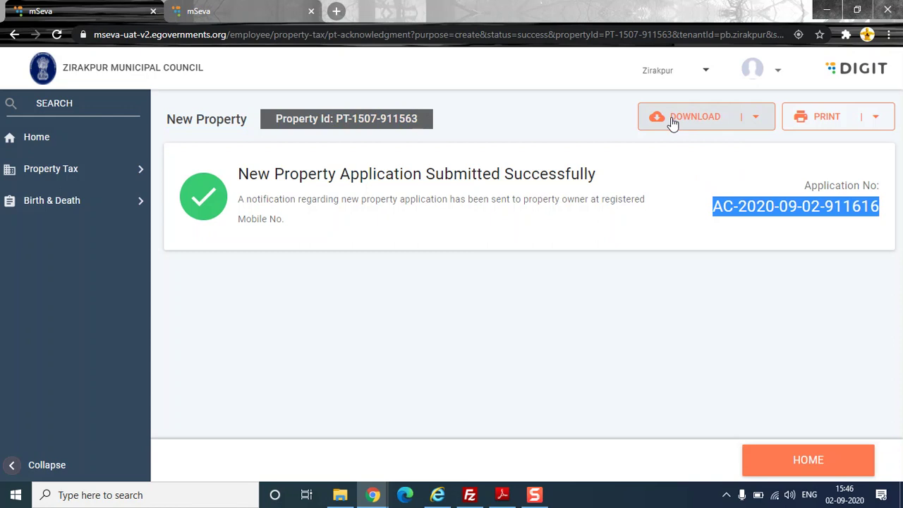
left_click(754, 124)
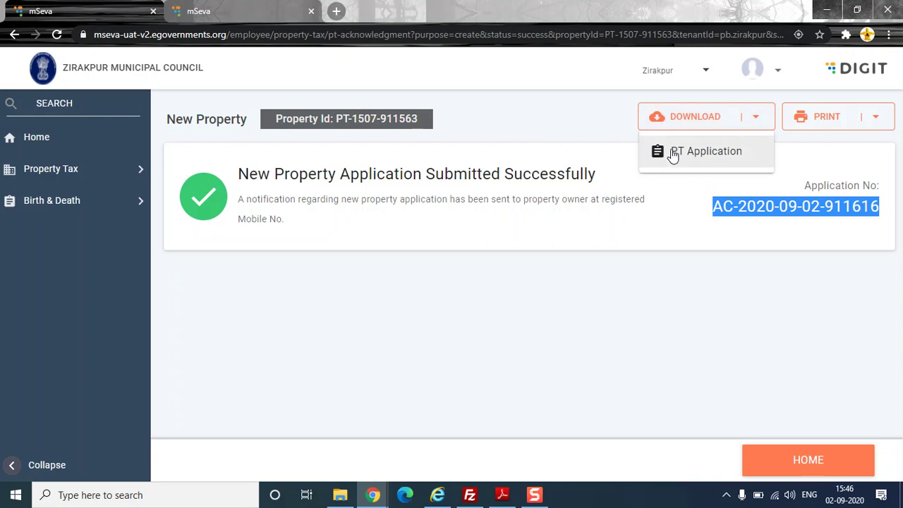
left_click(510, 104)
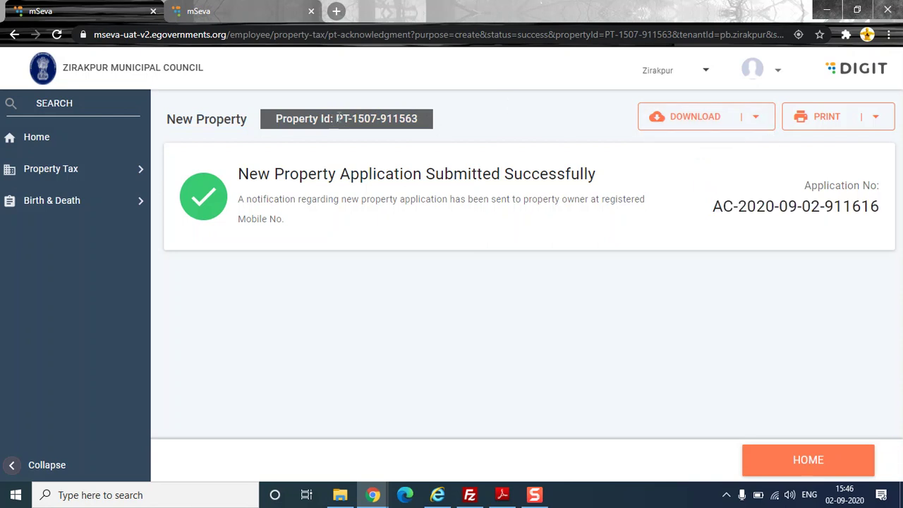
right_click(406, 116)
left_click(446, 131)
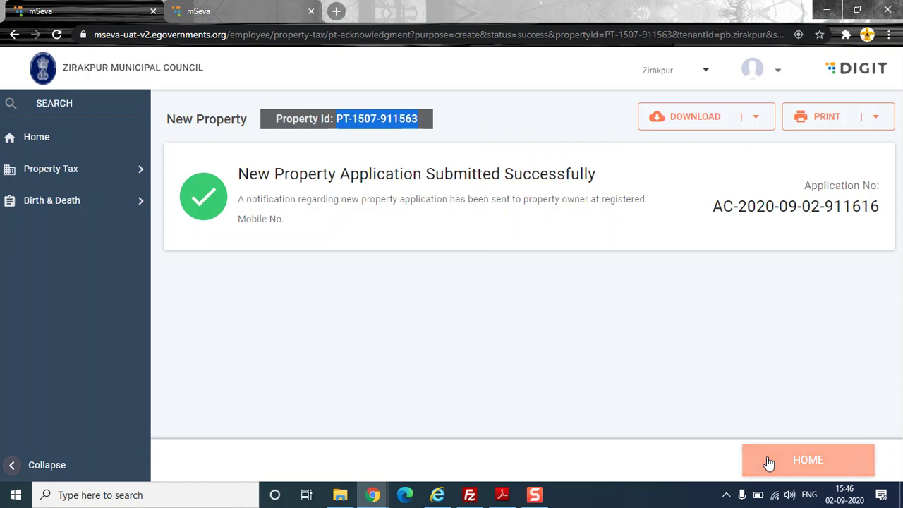
- Log out of the employee account and confirm
left_click(775, 72)
left_click(783, 138)
left_click(678, 294)
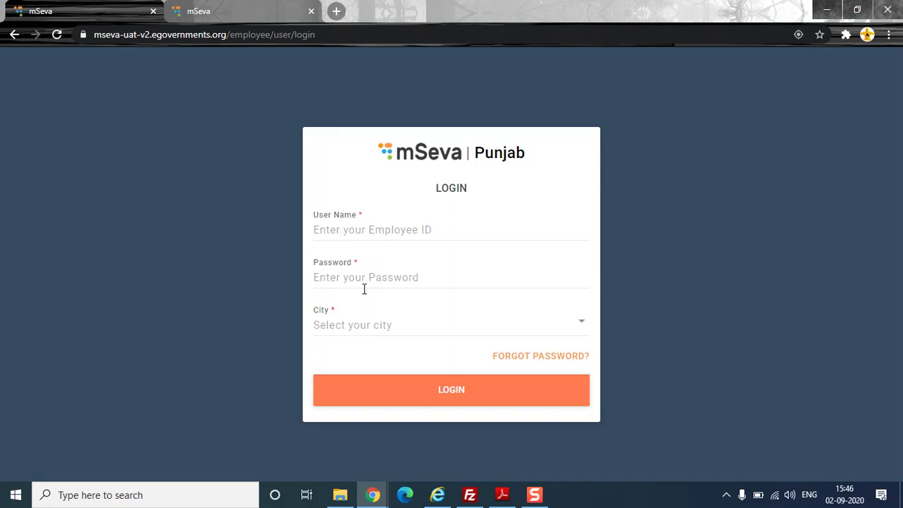
- Change the username's last character to 4, pick Zirakpur as the city, and log in
left_click(402, 224)
key("BackSpace")
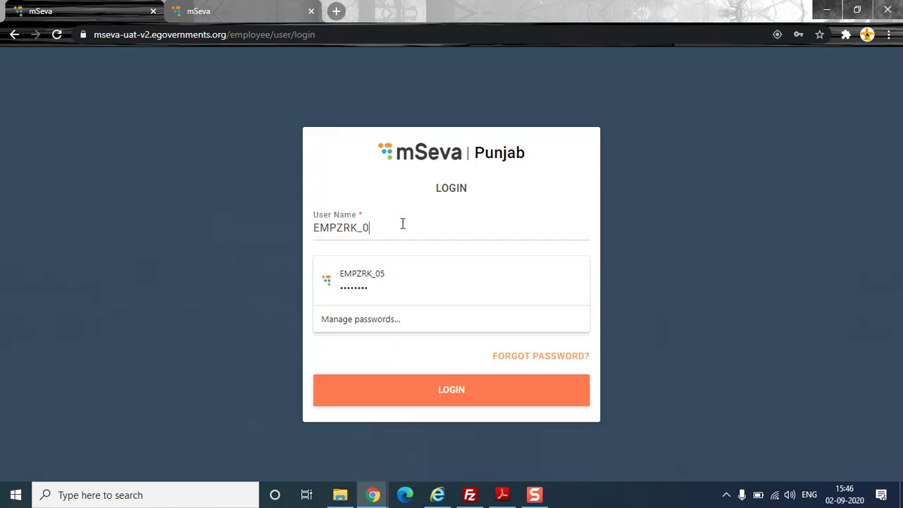
type("4")
left_click(422, 323)
left_click(322, 127)
type("Z")
left_click(297, 262)
left_click(396, 391)
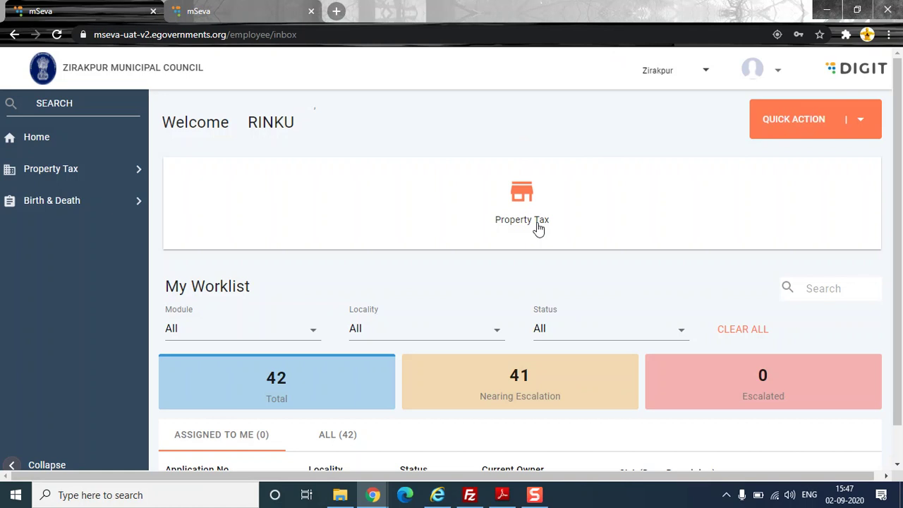
- Browse the ALL (42) worklist applications, then enter the Property Tax module
scroll(522, 236, "down", 1)
scroll(522, 237, "down", 1)
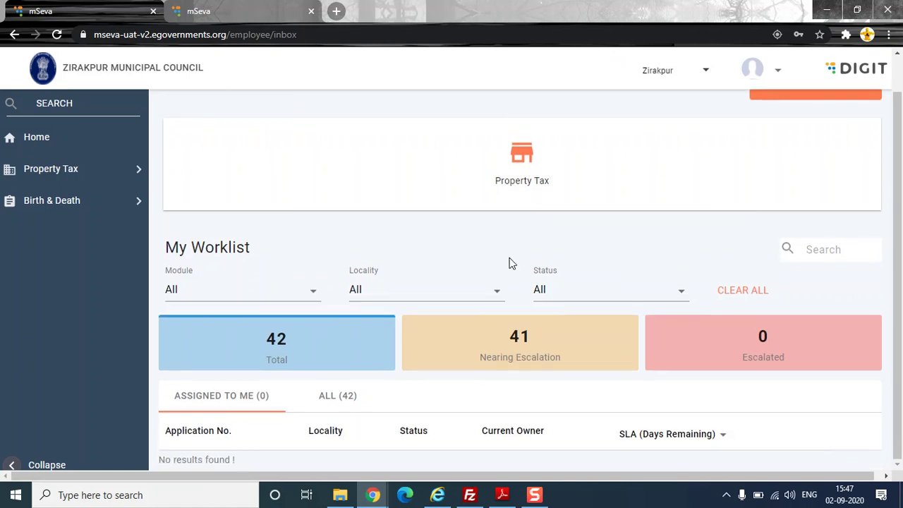
left_click(333, 399)
scroll(492, 273, "down", 7)
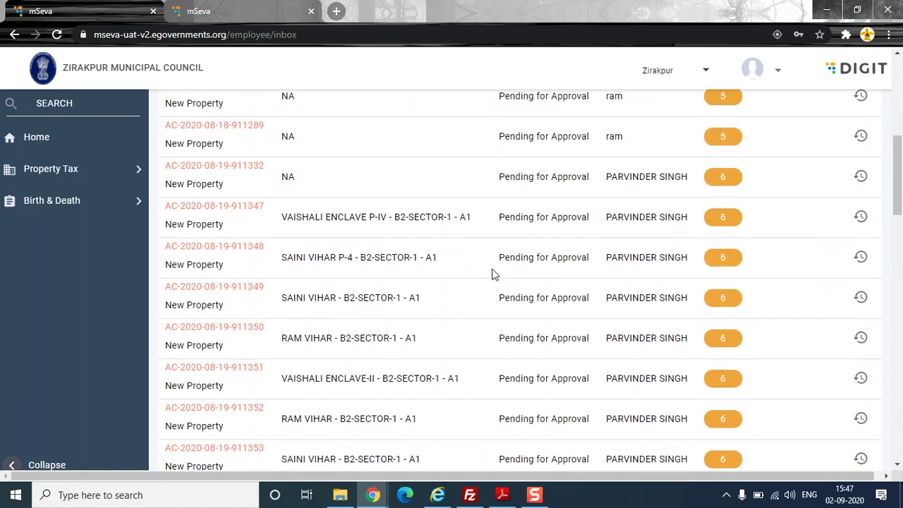
scroll(471, 274, "up", 3)
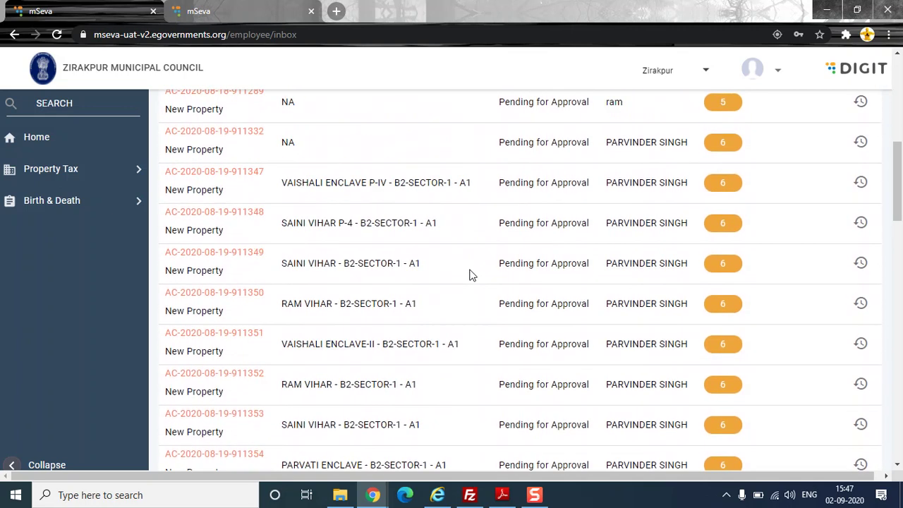
scroll(471, 274, "up", 5)
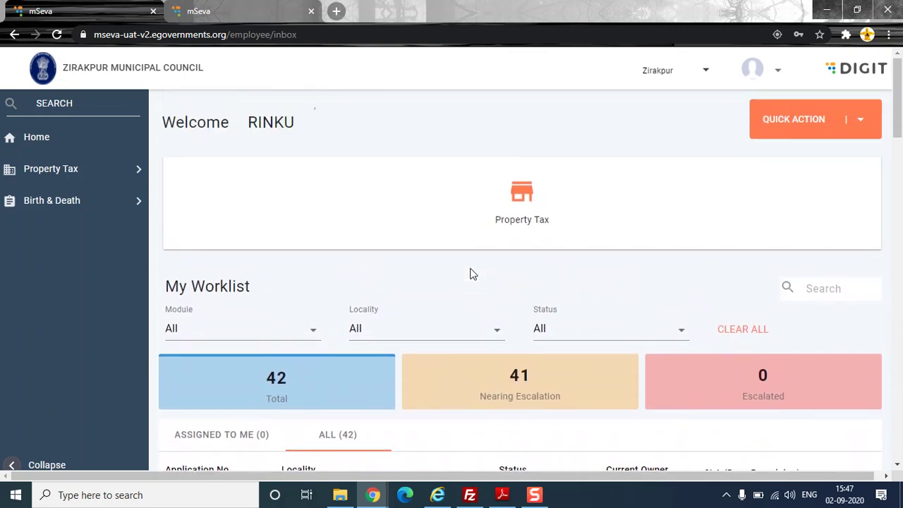
left_click(523, 220)
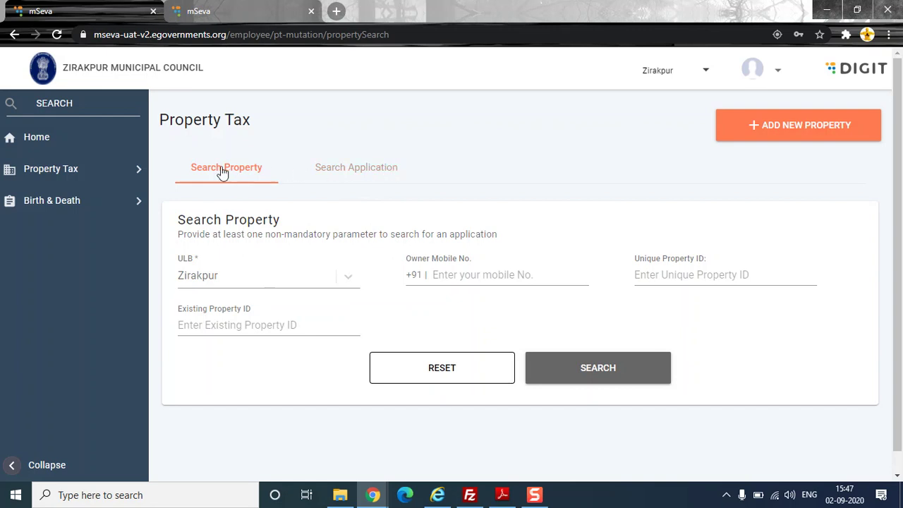
- Search applications by the pasted Unique Property ID
left_click(364, 178)
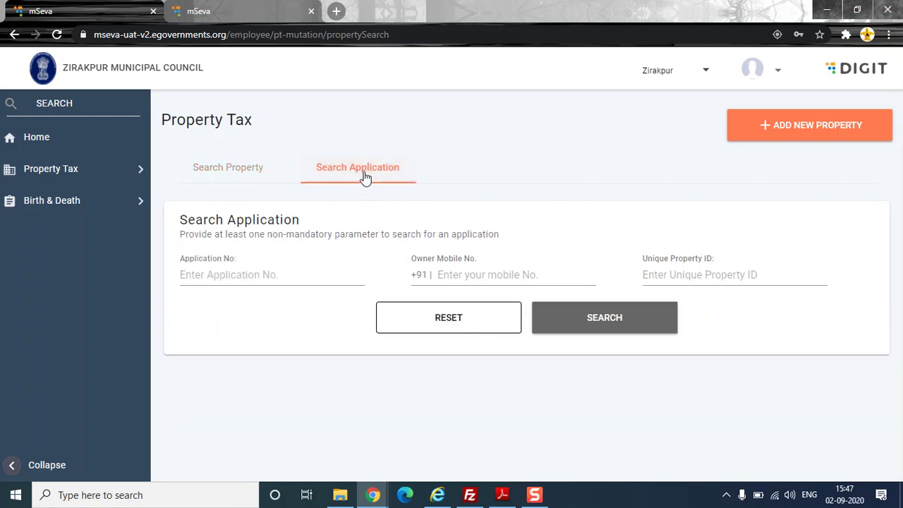
left_click(738, 268)
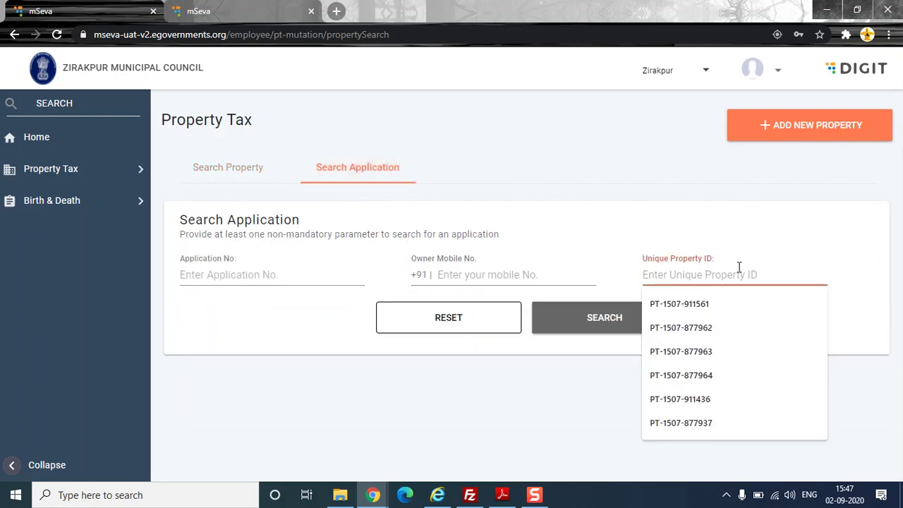
key("ctrl+v")
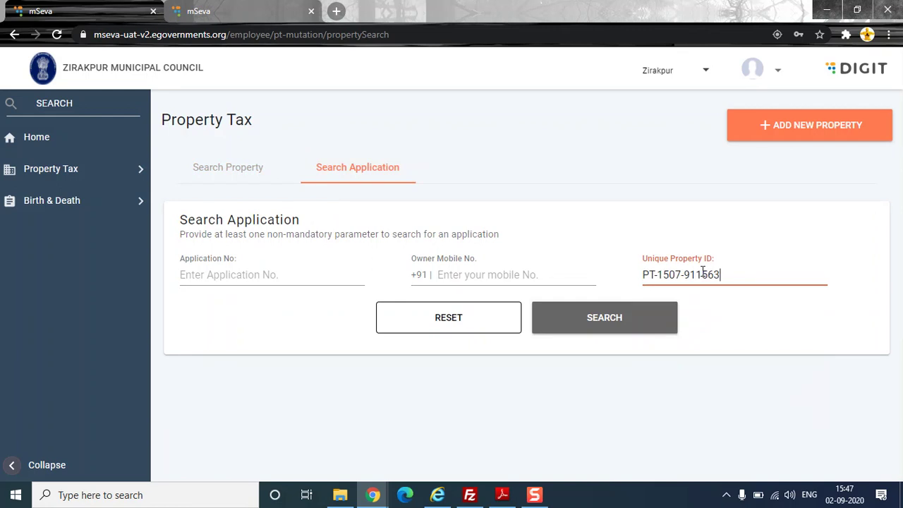
left_click(574, 321)
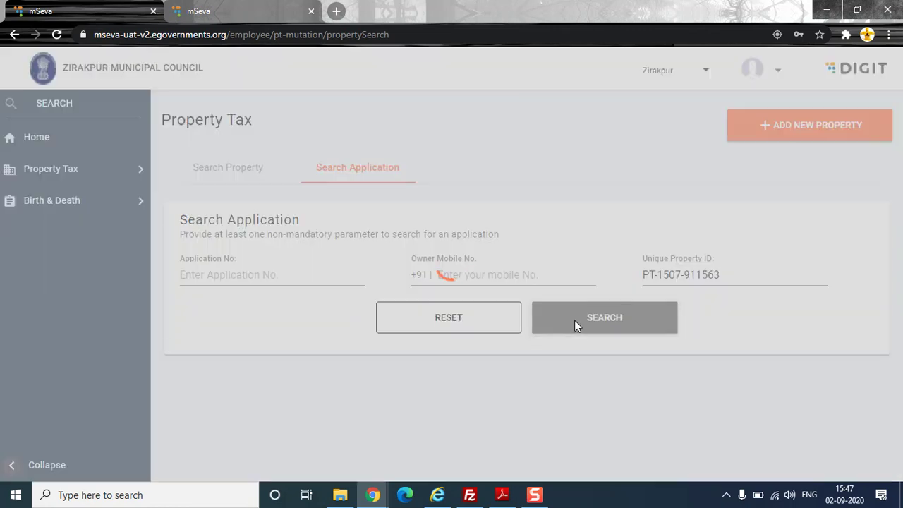
- Check the result's INWORKFLOW status and open the application number's full preview
scroll(577, 319, "down", 3)
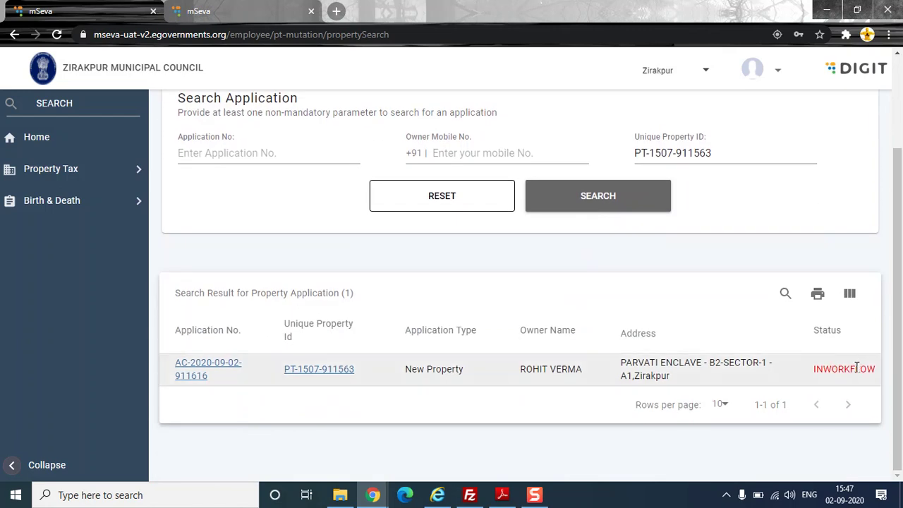
left_click_drag(867, 368, 816, 367)
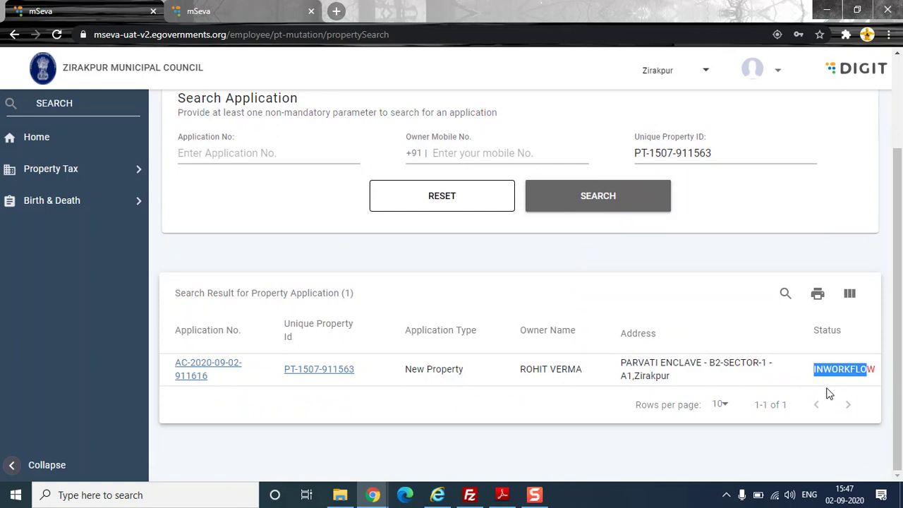
left_click(854, 375)
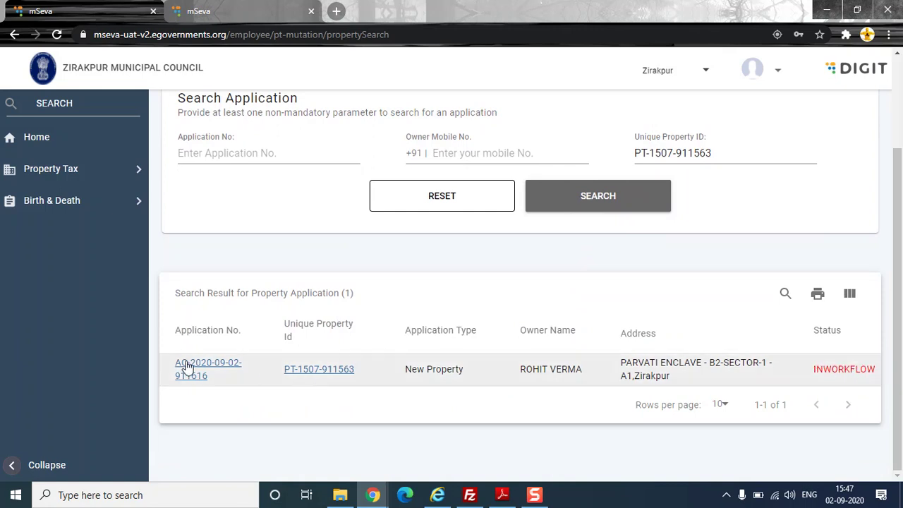
left_click_drag(222, 385, 175, 365)
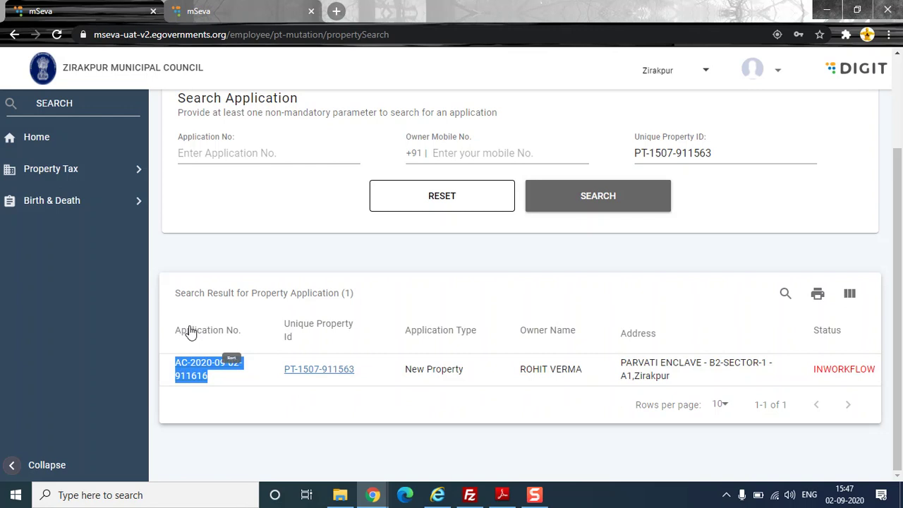
left_click(201, 376)
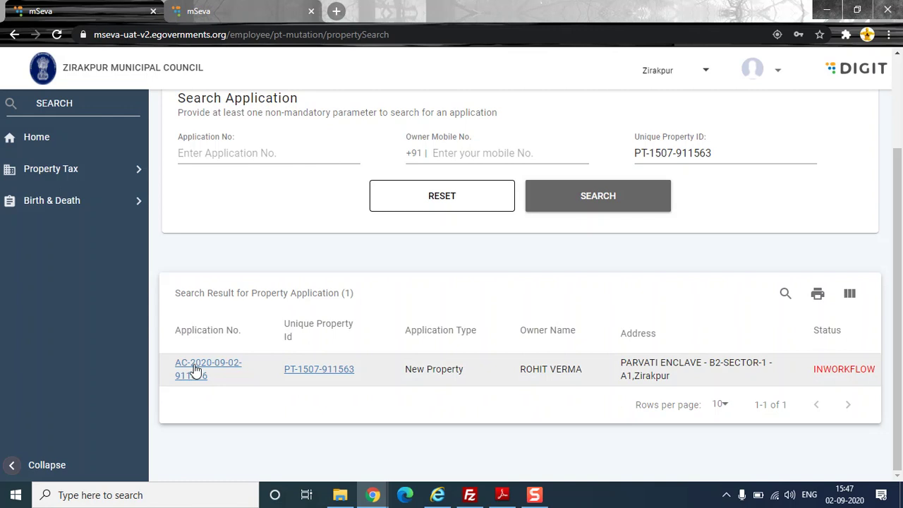
left_click(196, 371)
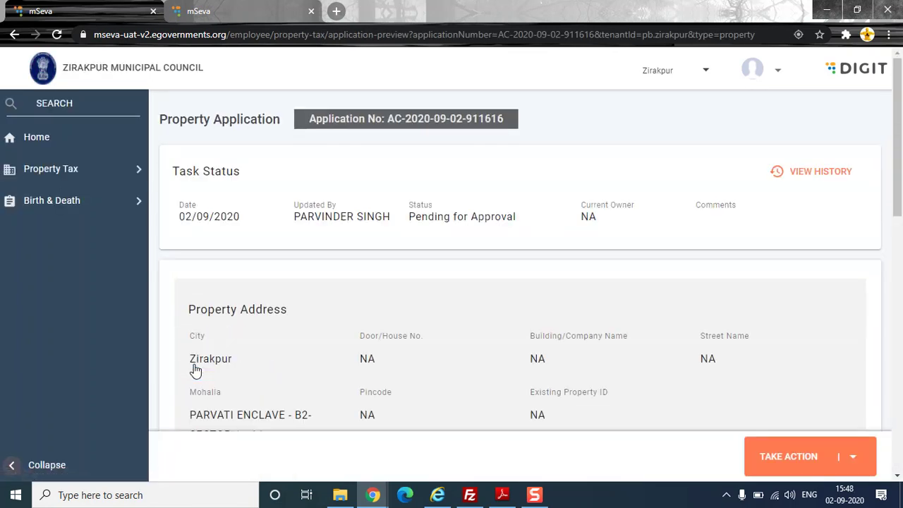
- Review the address, property and owner details, then bring up the Take Action approve options
scroll(685, 248, "down", 2)
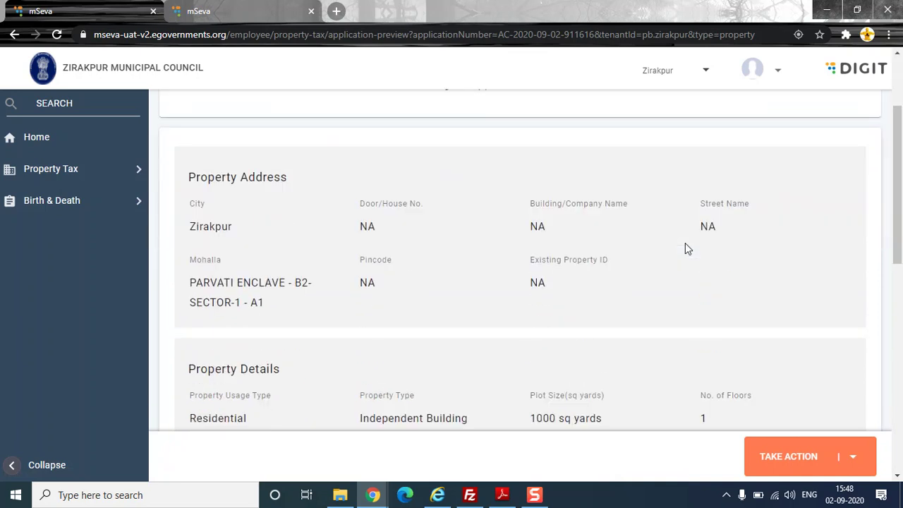
scroll(685, 248, "down", 9)
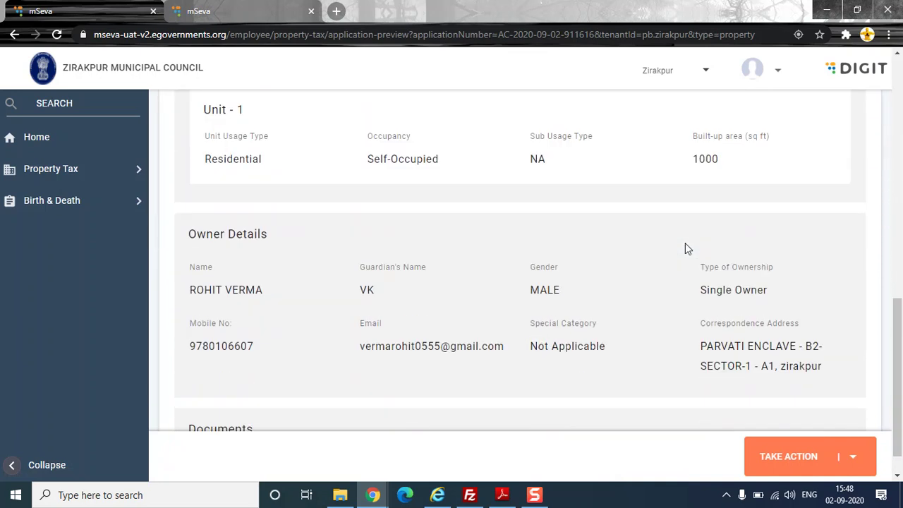
left_click(852, 460)
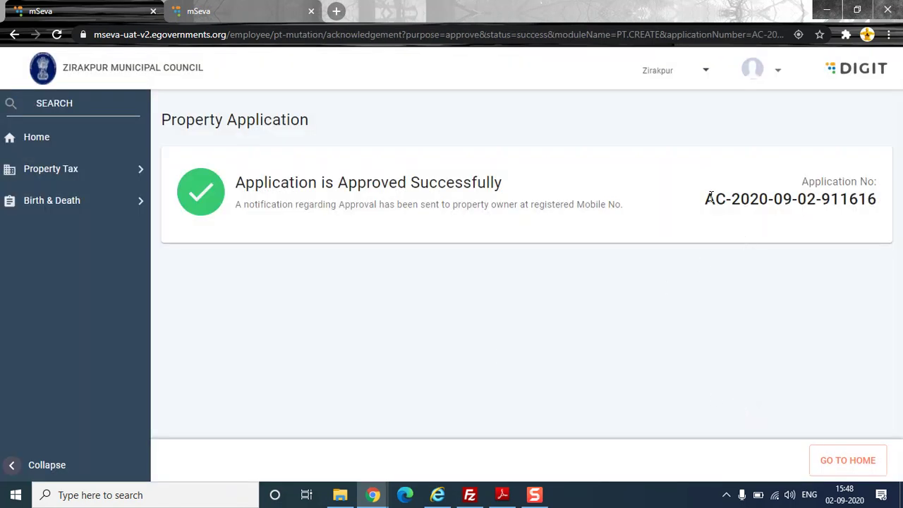
- Return to the Property Tax home and log out of the current session
left_click(816, 459)
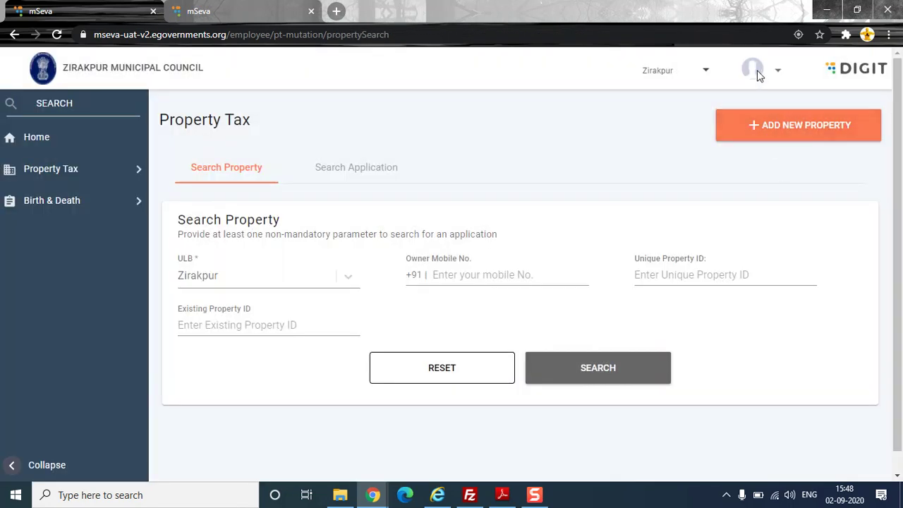
left_click(760, 73)
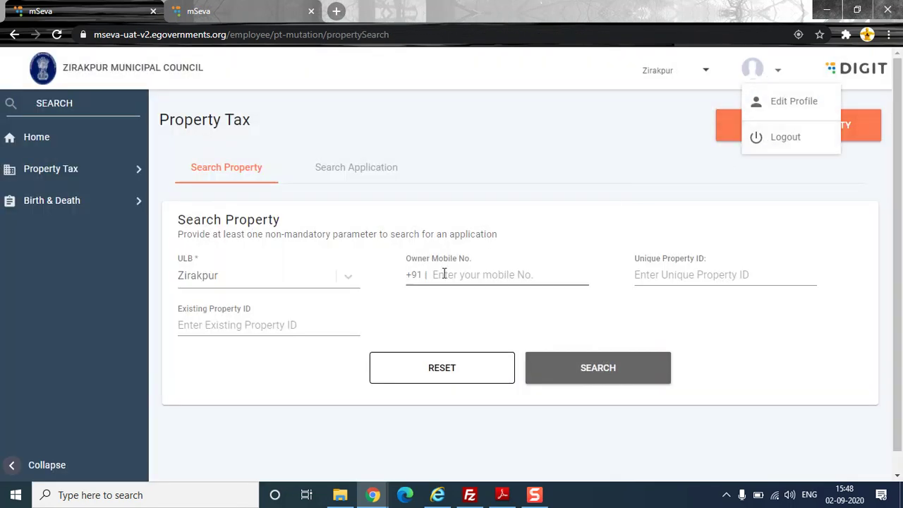
left_click(783, 137)
left_click(677, 296)
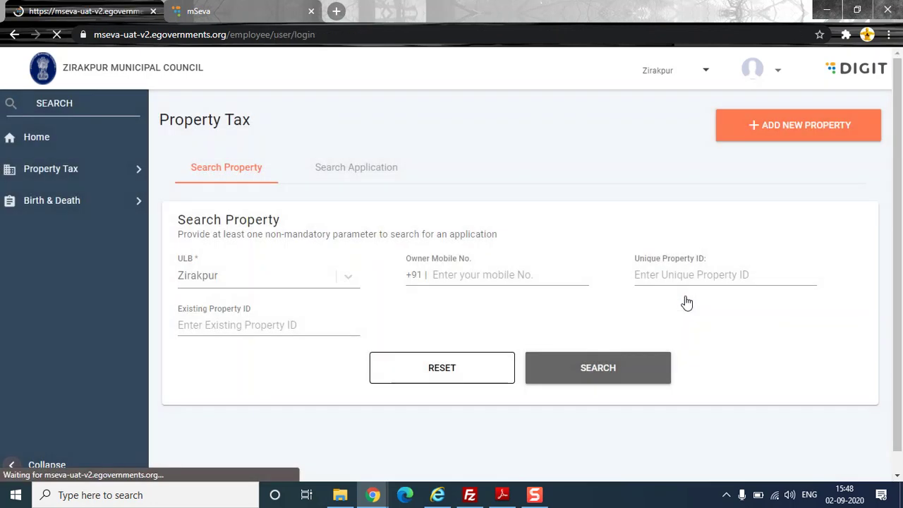
- Log back in with Zirakpur selected as the city
left_click(371, 338)
left_click(383, 307)
left_click(397, 315)
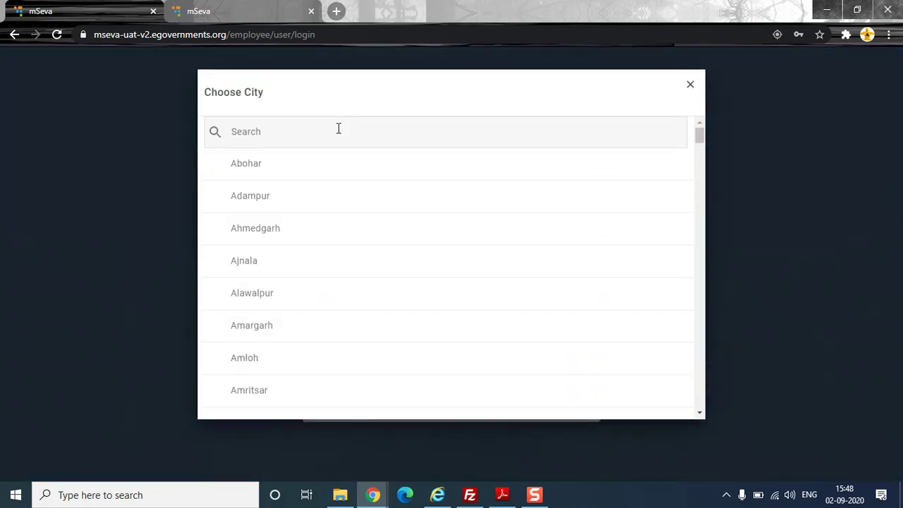
left_click(337, 135)
type("z")
left_click(270, 263)
left_click(446, 398)
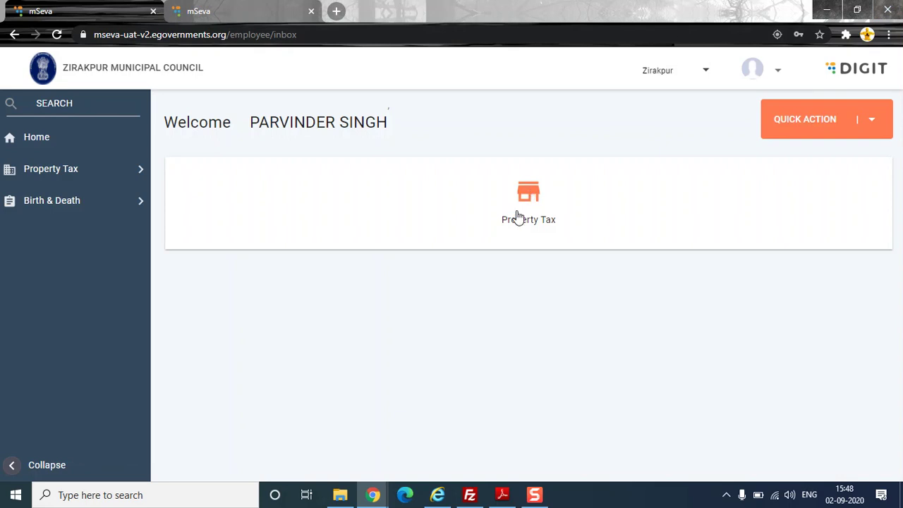
- Search Property Tax applications by the saved Unique Property ID
left_click(517, 216)
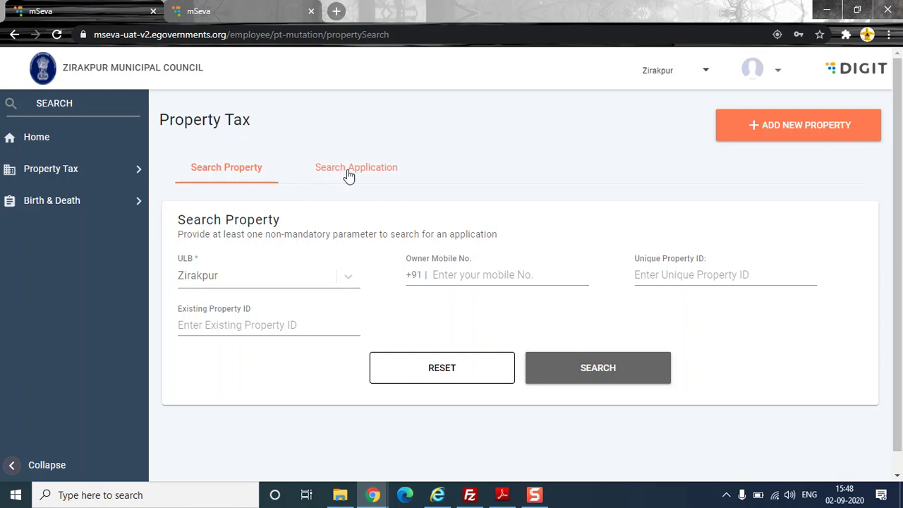
left_click(349, 176)
left_click(743, 269)
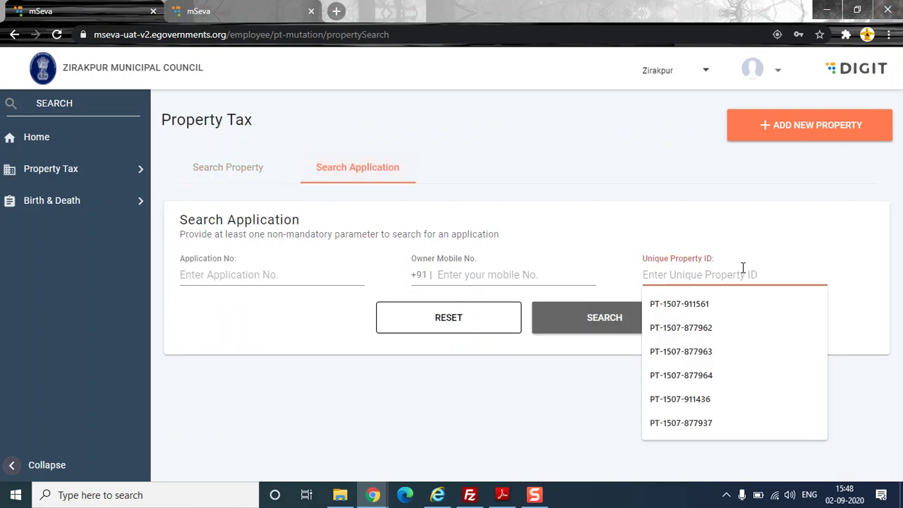
key("ctrl+v")
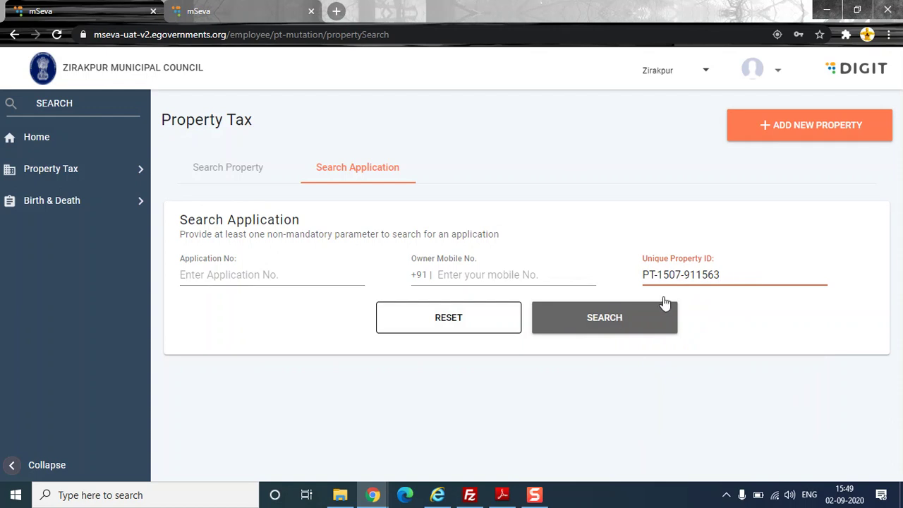
left_click(584, 318)
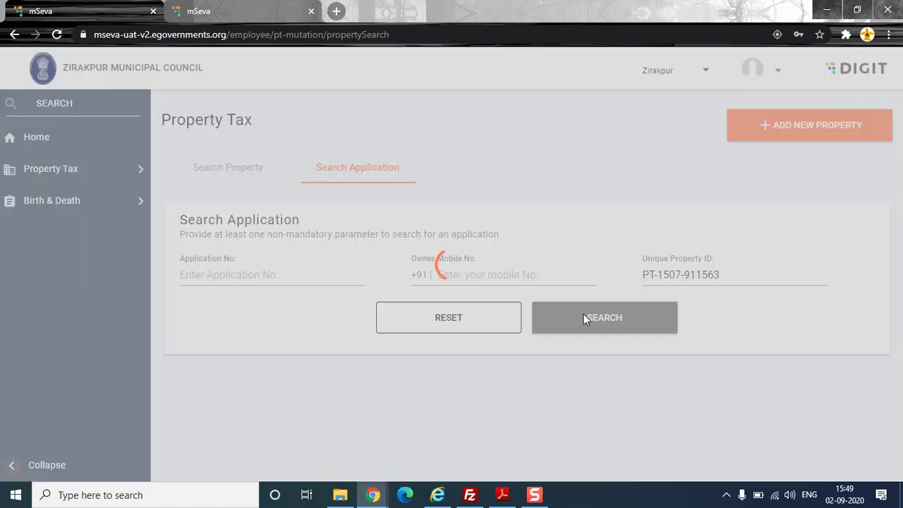
- Confirm the New Property application now shows status Active
scroll(584, 321, "down", 2)
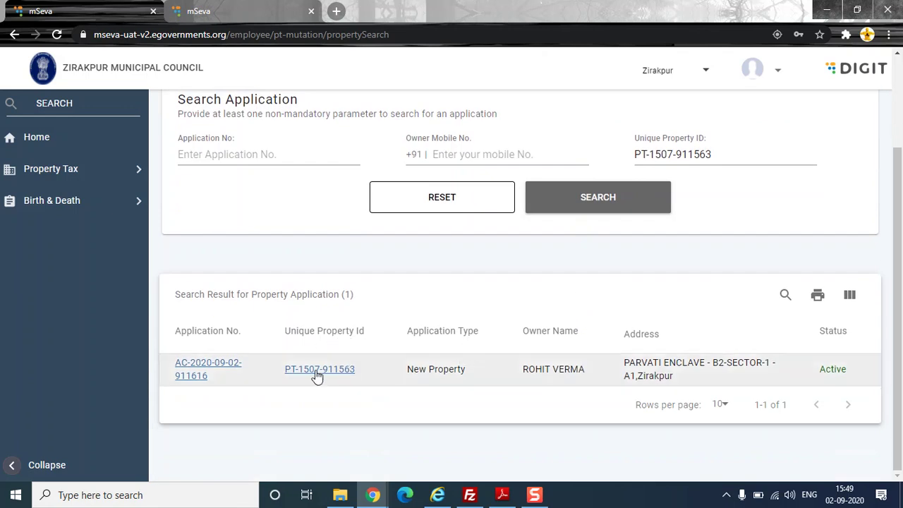
double_click(829, 370)
triple_click(423, 370)
- Open the property record and check its single male owner, special category Not Applicable
left_click(329, 369)
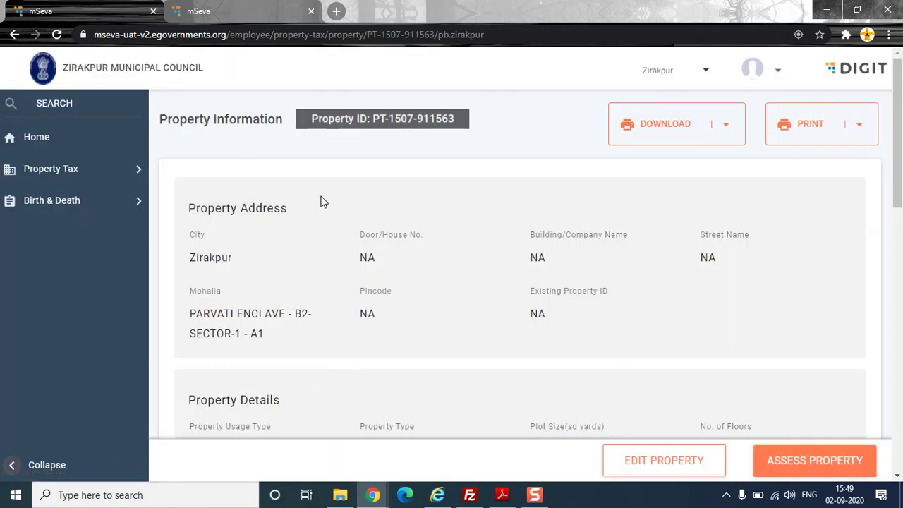
scroll(322, 200, "down", 8)
scroll(320, 201, "down", 3)
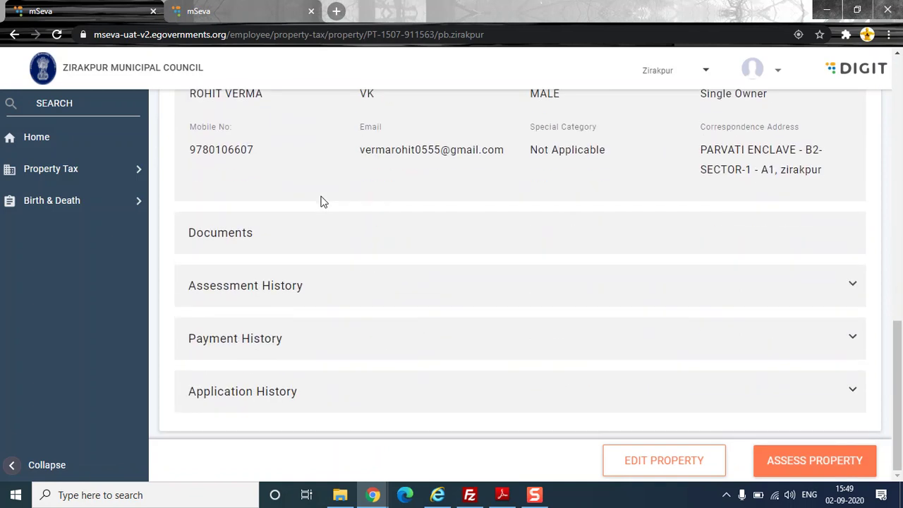
scroll(320, 202, "up", 2)
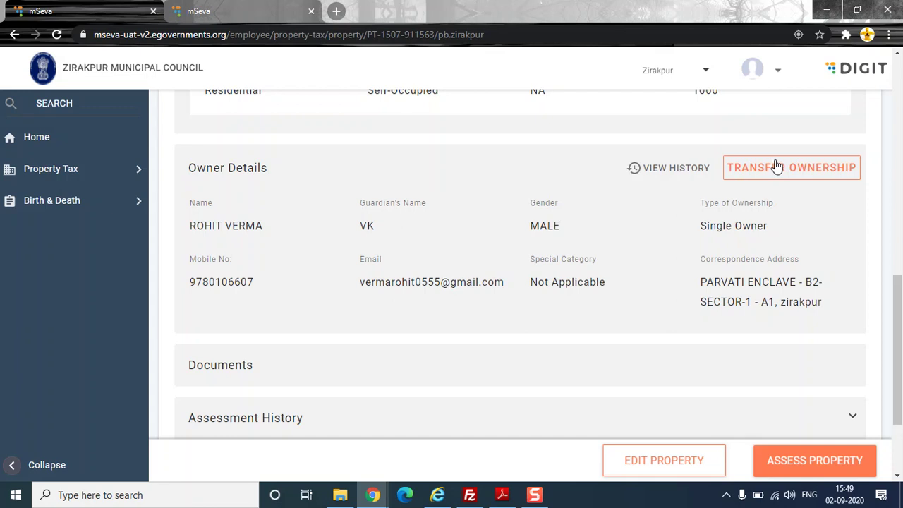
left_click_drag(200, 178, 846, 280)
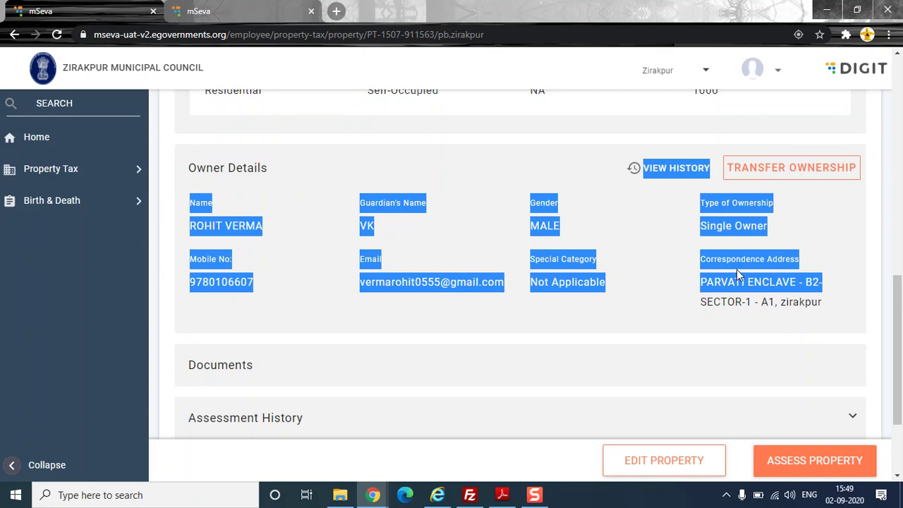
left_click(756, 236)
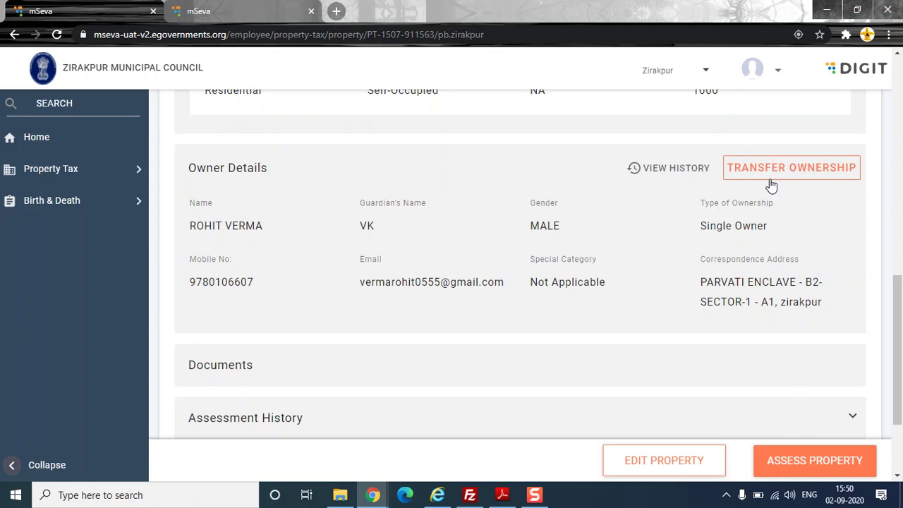
scroll(776, 247, "down", 2)
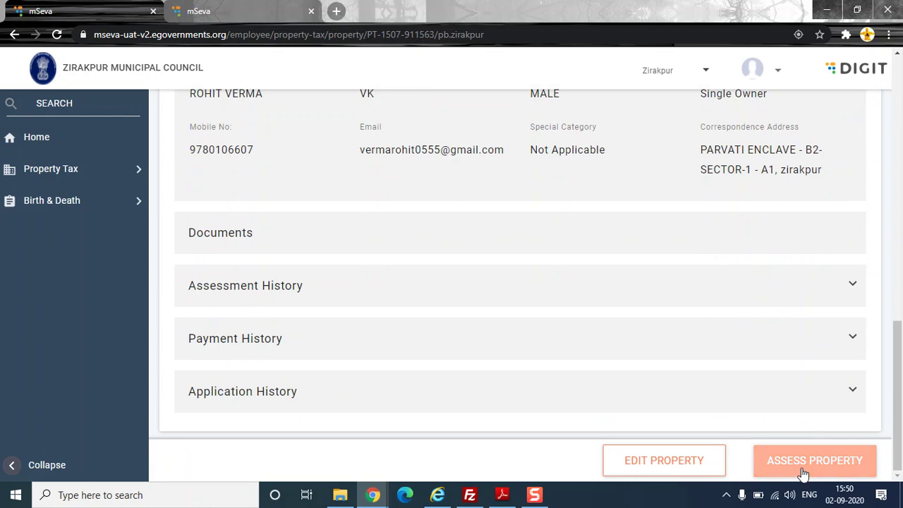
- Start a new assessment of the property for financial year 2019-20
left_click(803, 472)
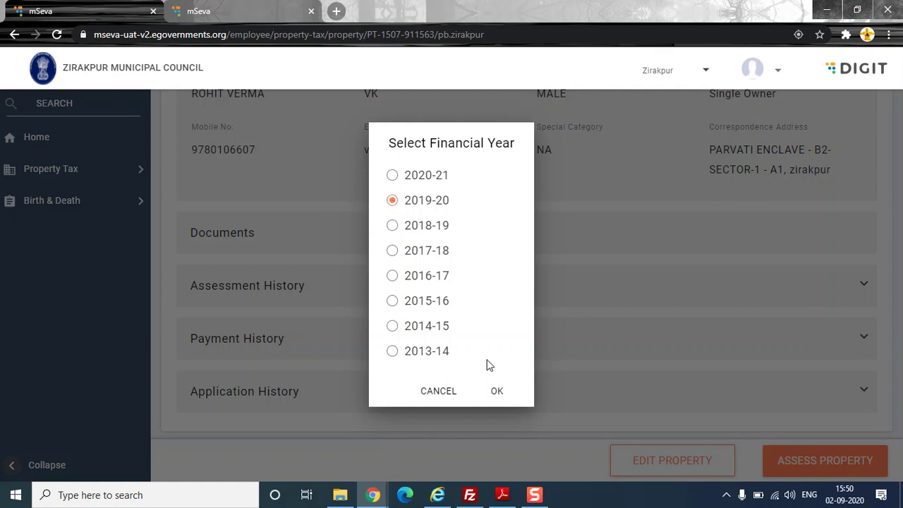
left_click(495, 394)
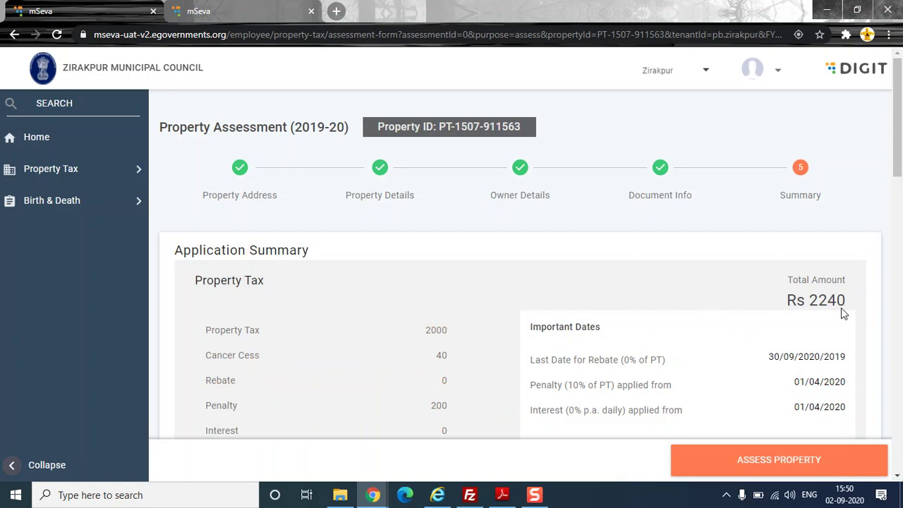
left_click_drag(835, 301, 759, 304)
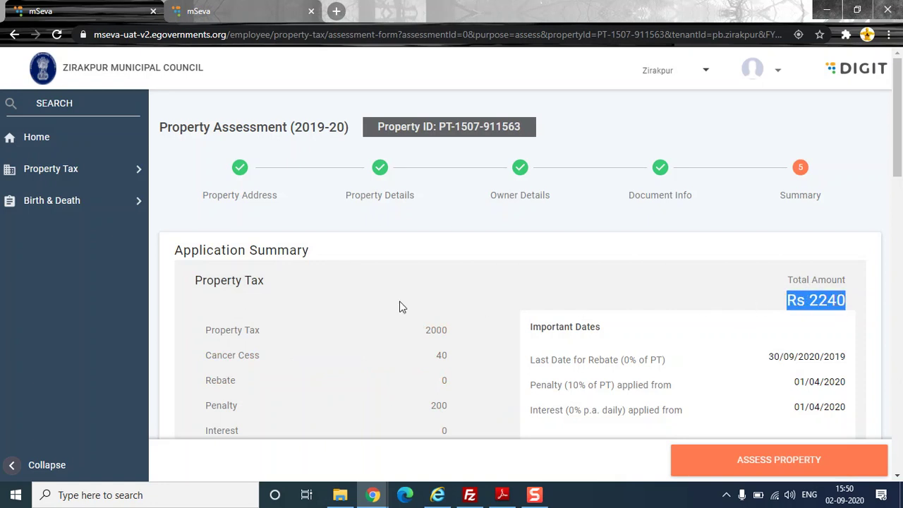
scroll(322, 306, "down", 2)
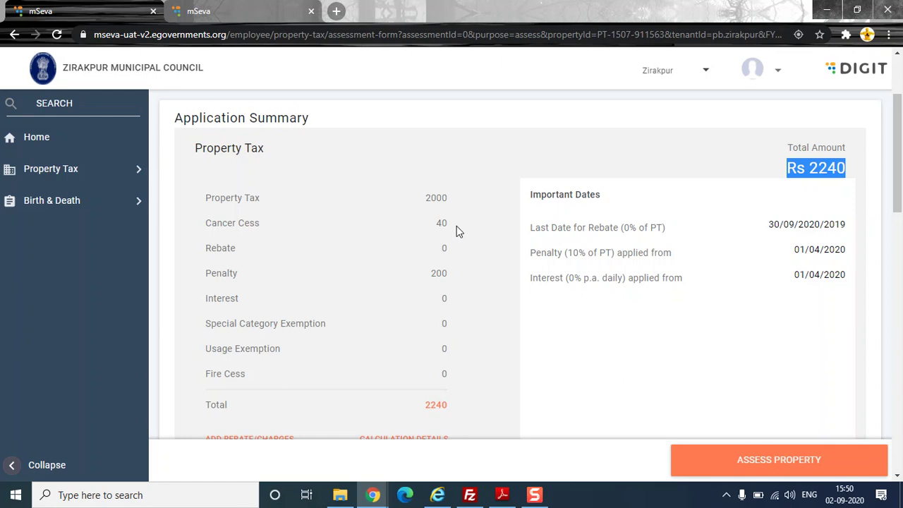
scroll(456, 230, "up", 2)
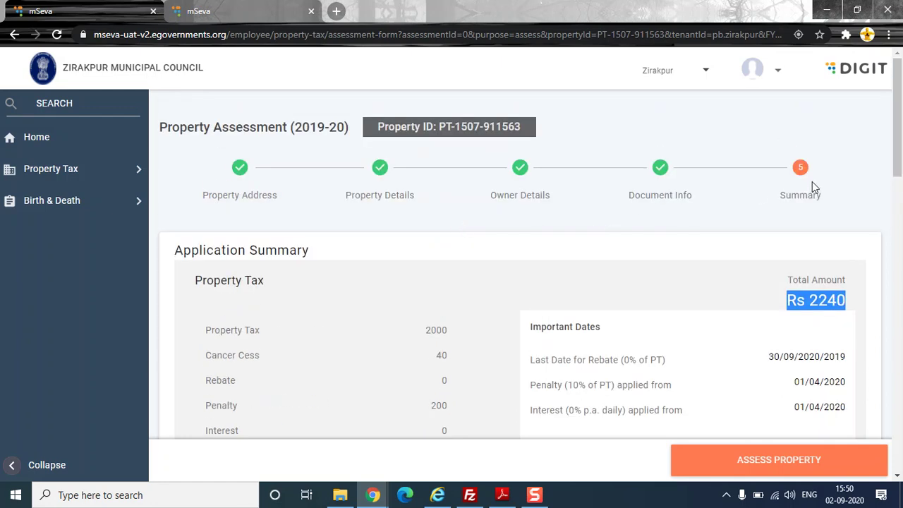
scroll(381, 300, "down", 3)
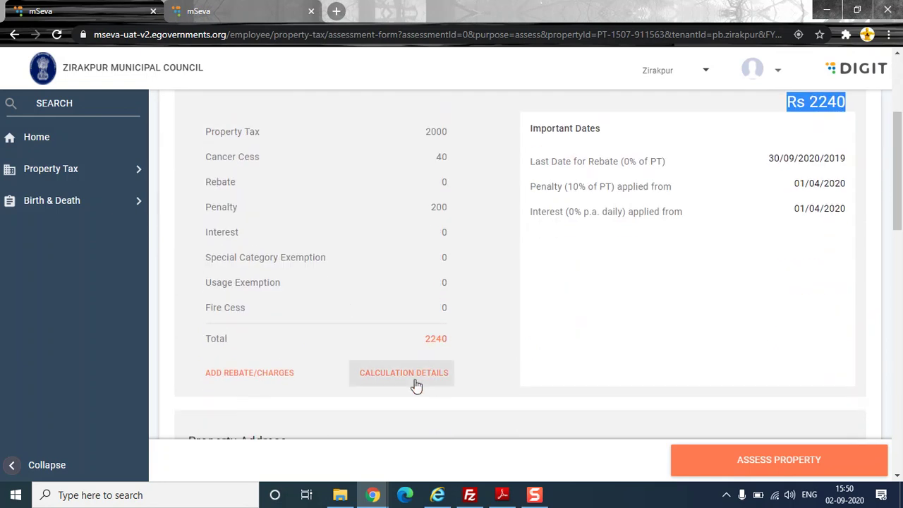
- Dismiss the rebate and additional charges form and submit the assessment
left_click(230, 380)
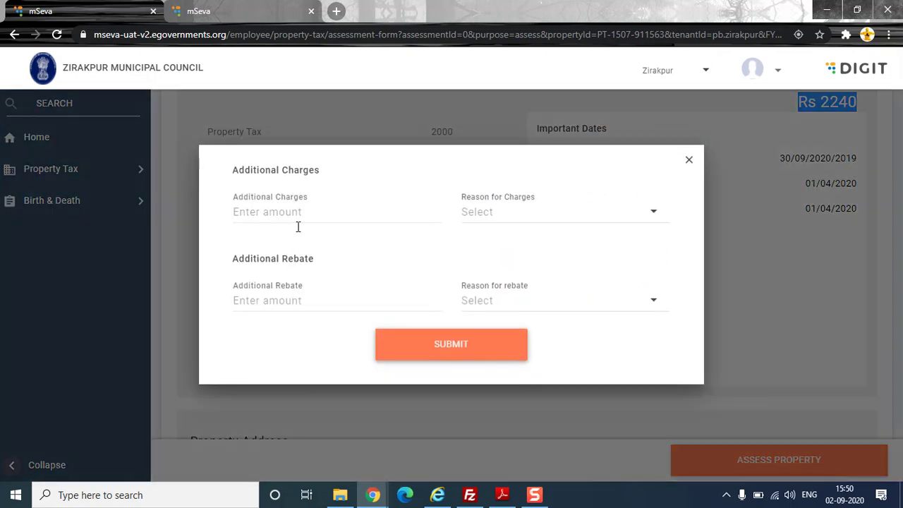
left_click(689, 165)
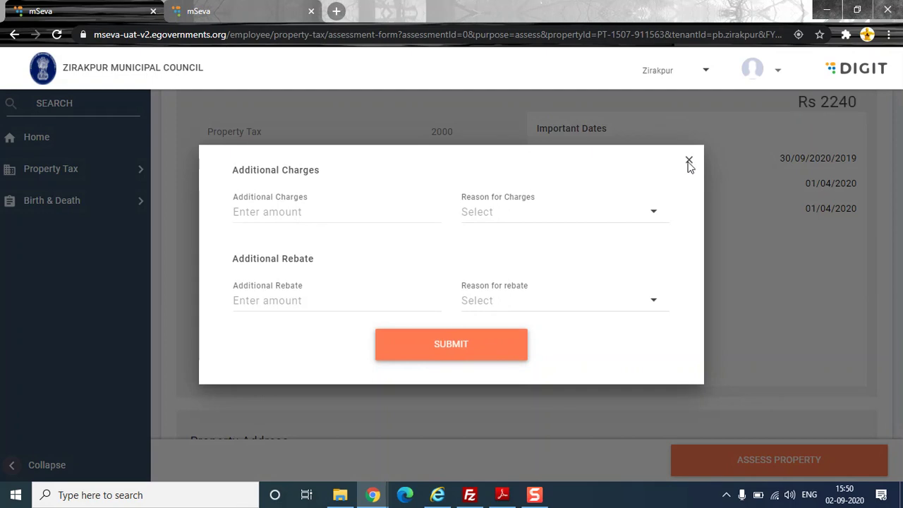
left_click(691, 160)
scroll(423, 221, "down", 5)
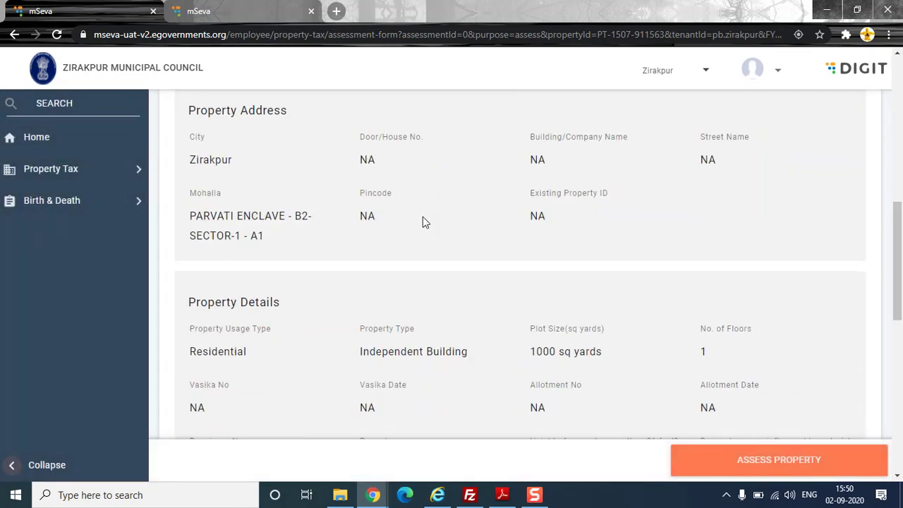
scroll(423, 221, "down", 8)
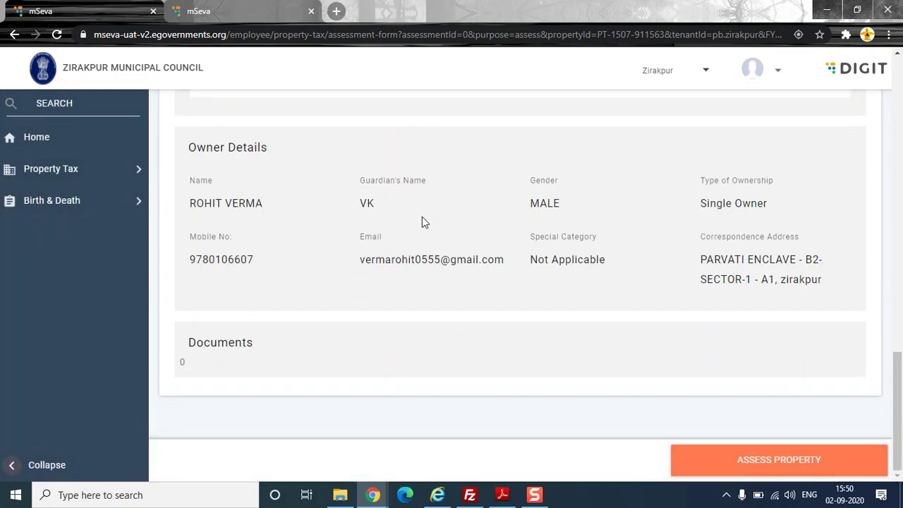
left_click(729, 460)
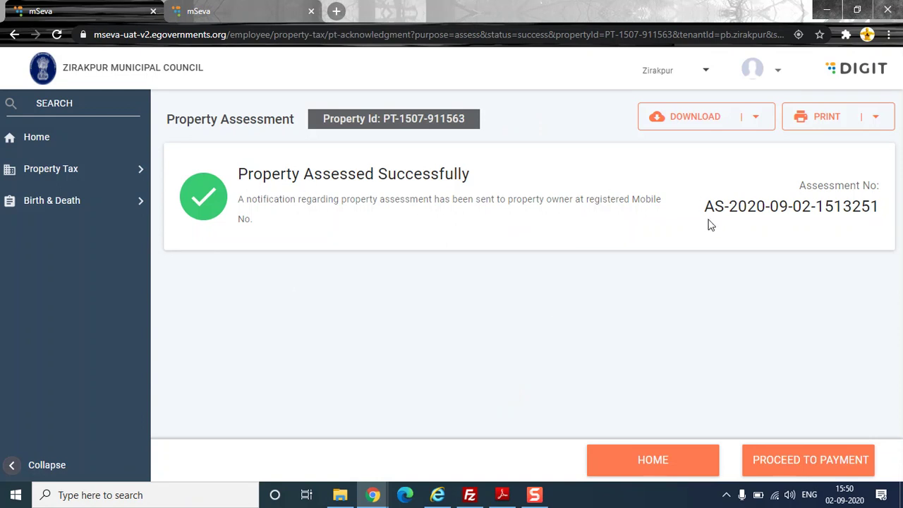
left_click_drag(706, 206, 830, 206)
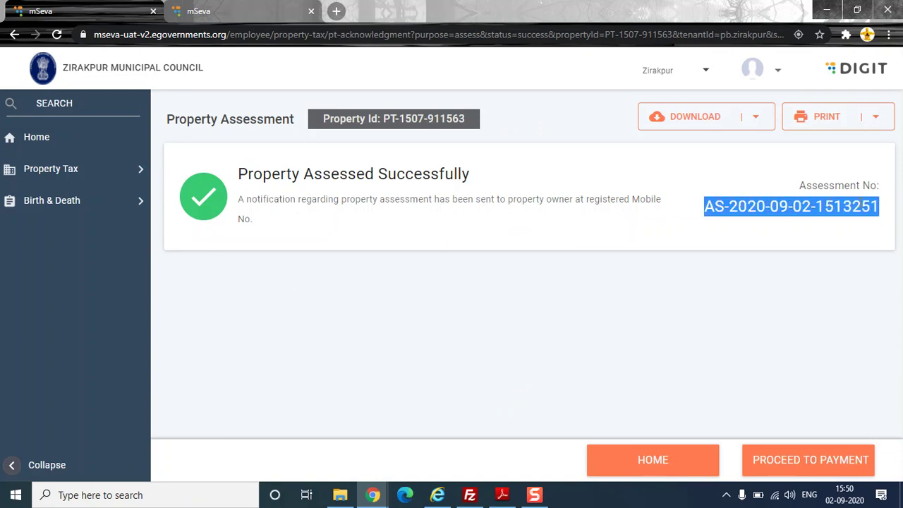
left_click(886, 207)
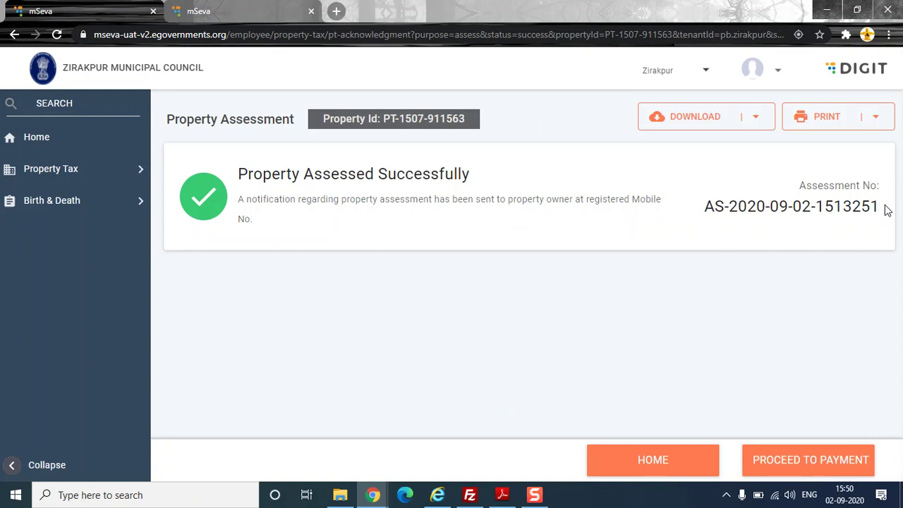
left_click_drag(887, 207, 704, 206)
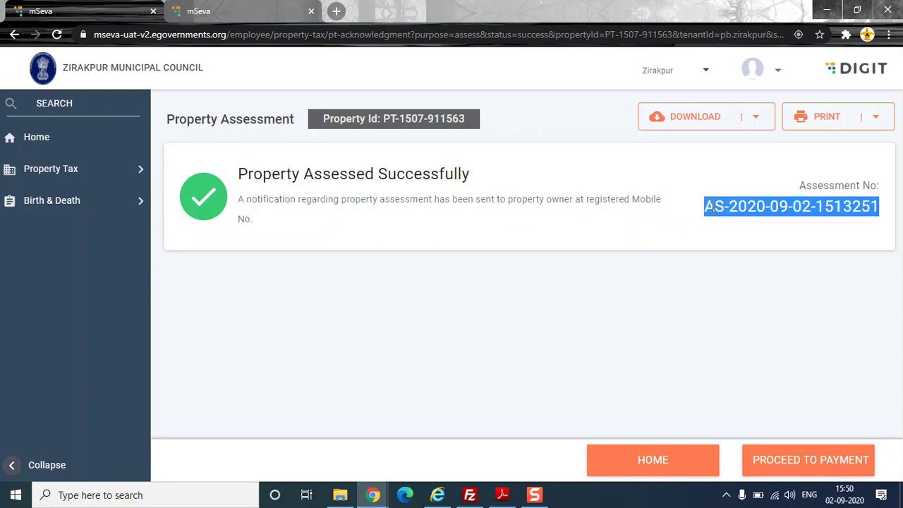
left_click(797, 463)
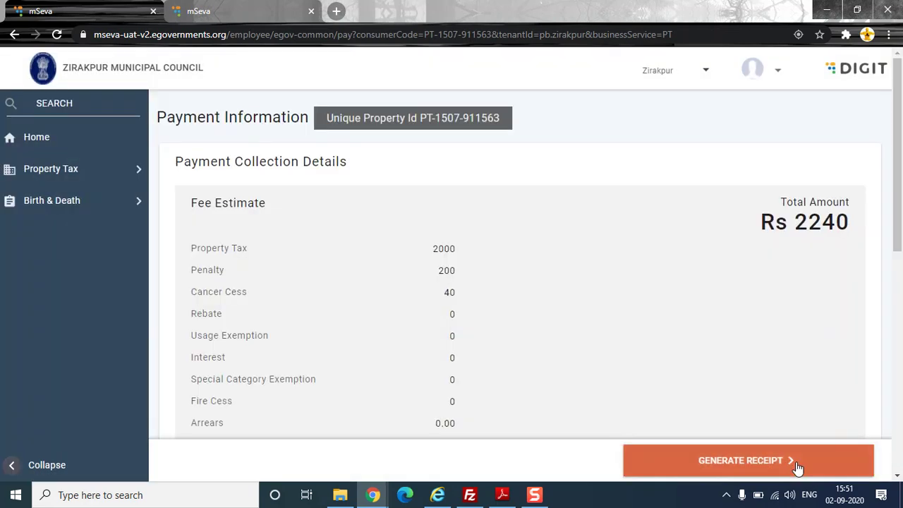
- Review the Rs 2240 fee estimate breakdown
scroll(649, 349, "down", 3)
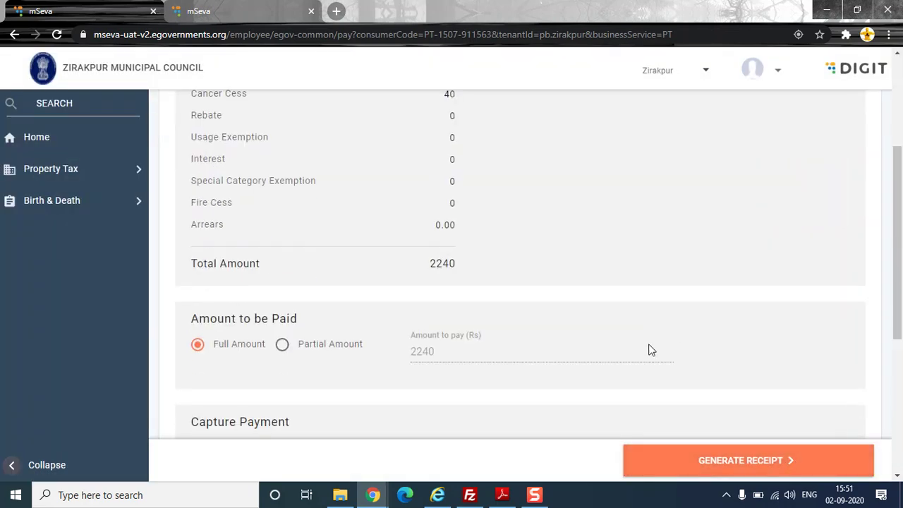
scroll(649, 348, "up", 3)
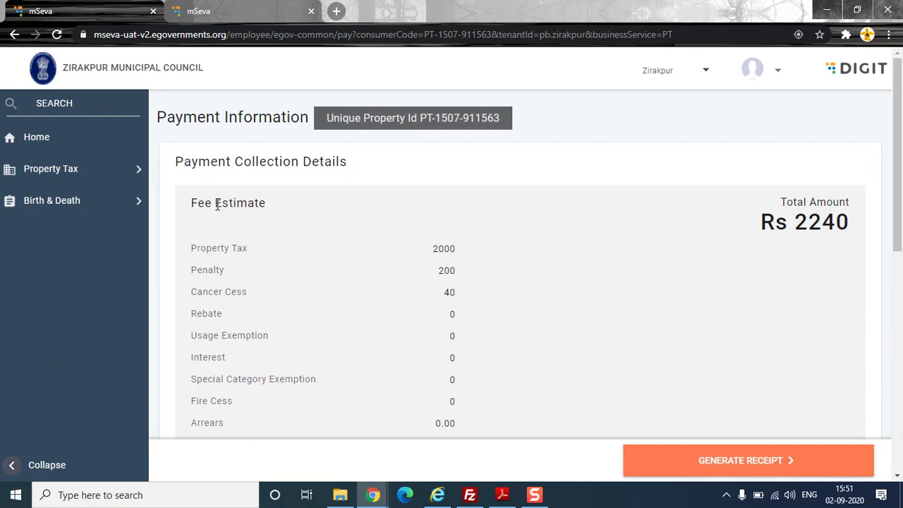
left_click_drag(197, 203, 436, 232)
scroll(438, 226, "up", 2)
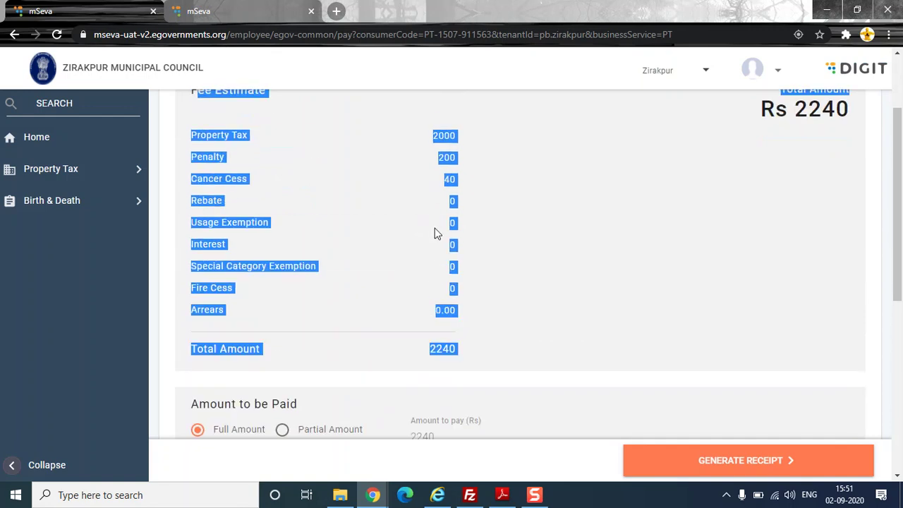
scroll(435, 232, "down", 1)
left_click(433, 234)
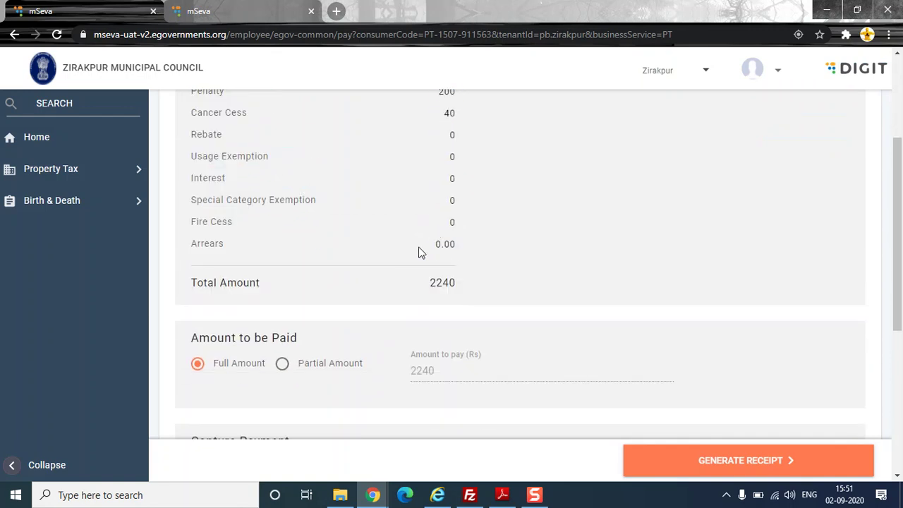
- Leave the GEN/G8 receipt number blank and generate the receipt for the full cash payment
scroll(408, 258, "down", 1)
scroll(407, 256, "down", 2)
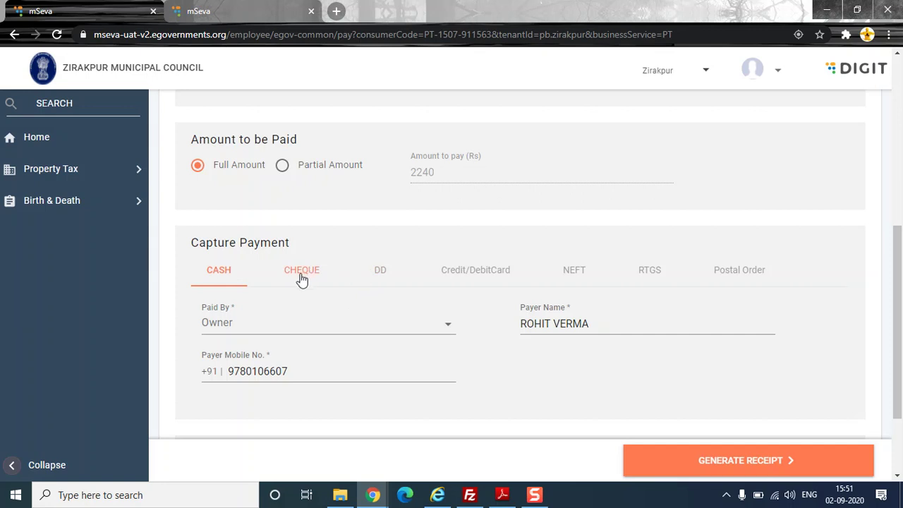
scroll(301, 280, "down", 2)
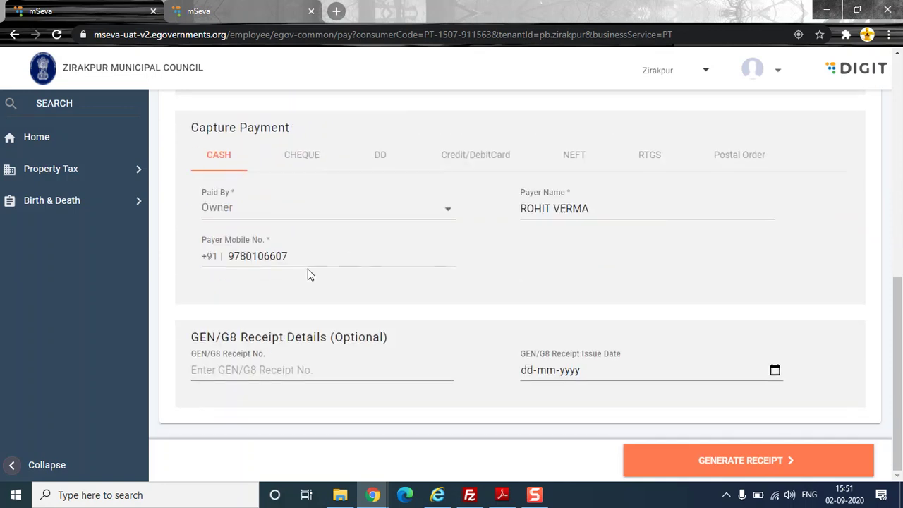
left_click(226, 368)
left_click(571, 309)
left_click(703, 462)
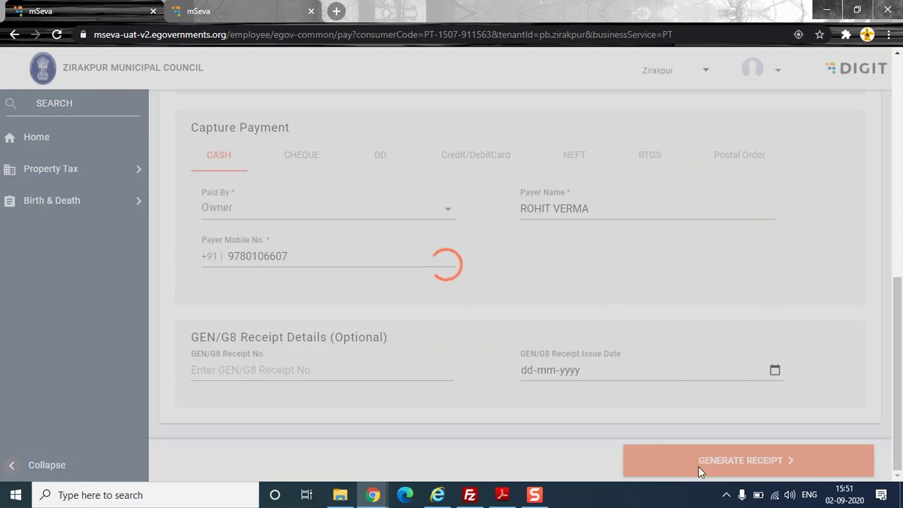
- Return to the browser showing the payment success page and mark text on it
left_click(726, 494)
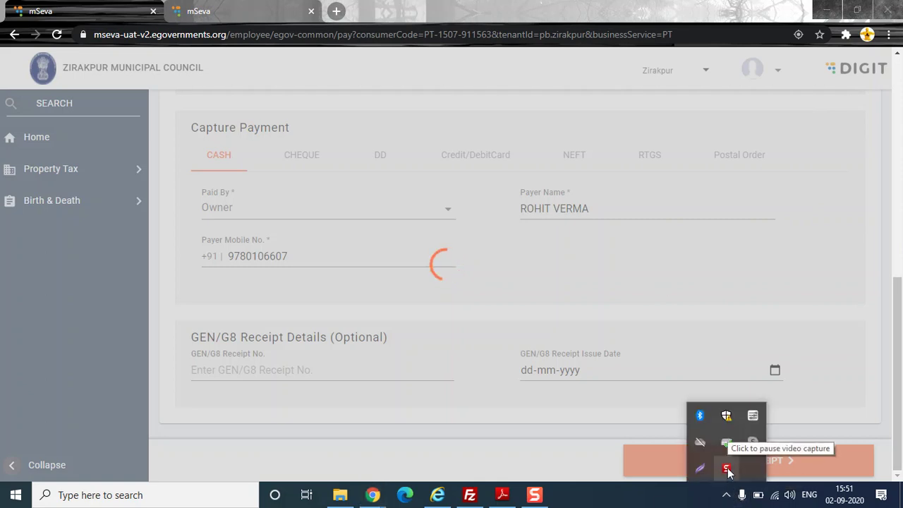
left_click(726, 471)
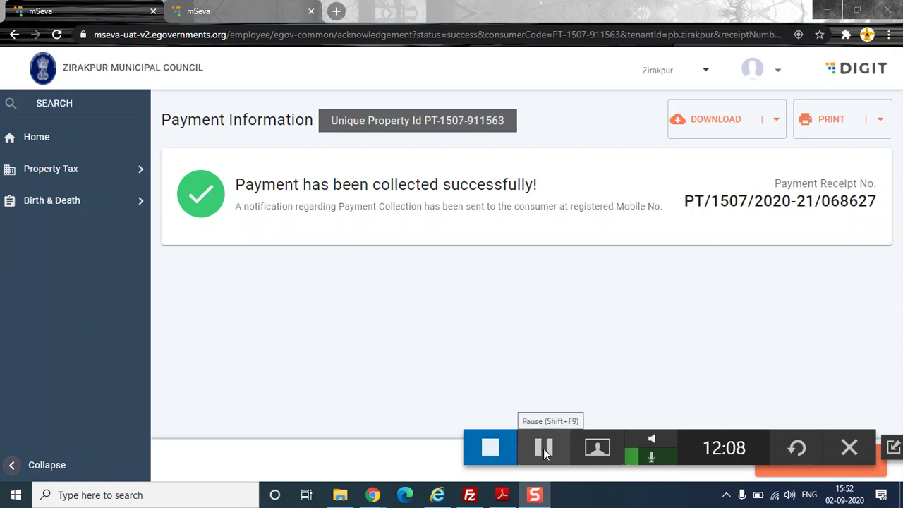
left_click(632, 303)
left_click_drag(544, 451, 493, 449)
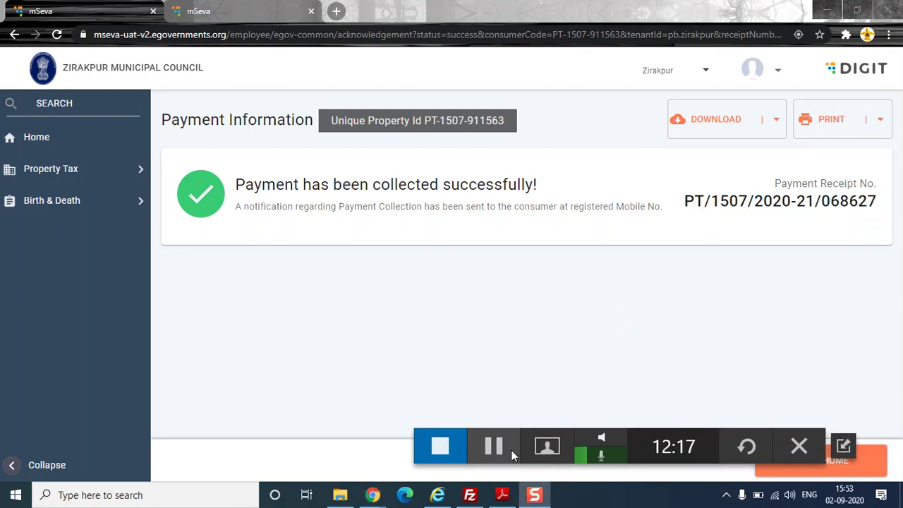
left_click_drag(691, 445, 673, 502)
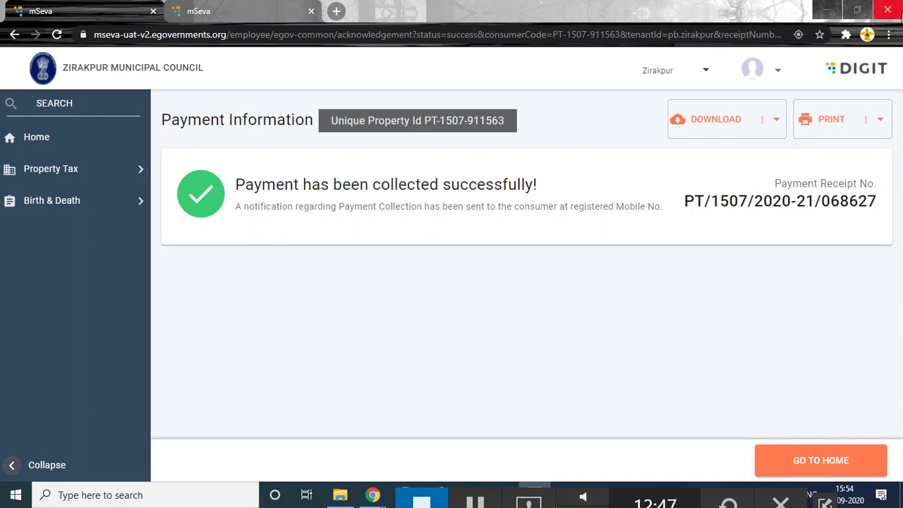
left_click(771, 120)
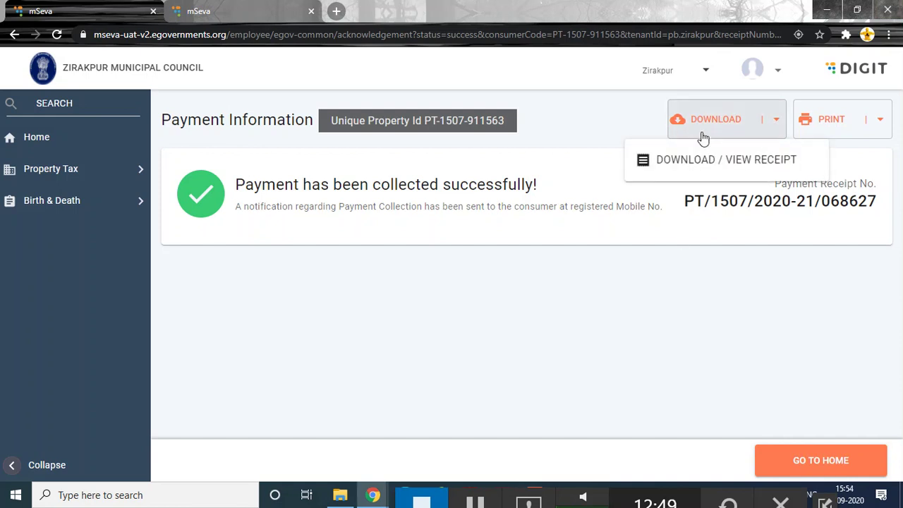
left_click(393, 178)
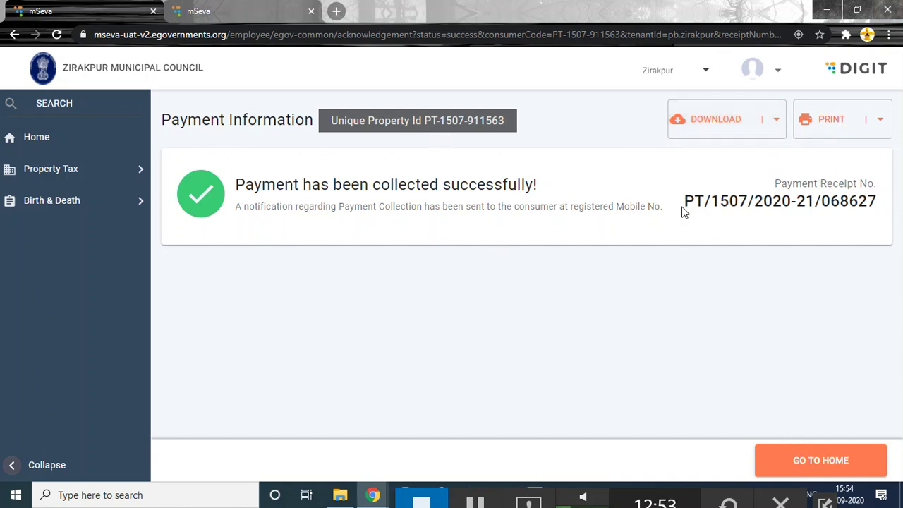
left_click_drag(686, 202, 877, 200)
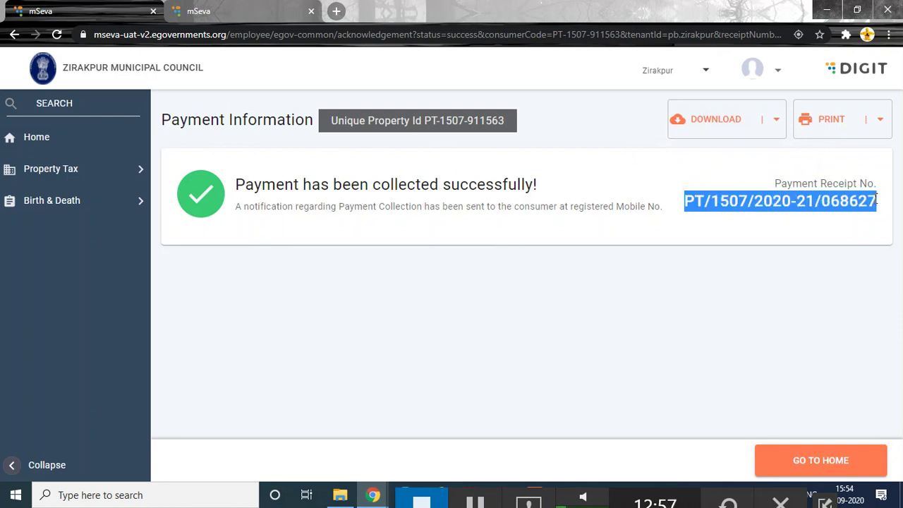
left_click(820, 461)
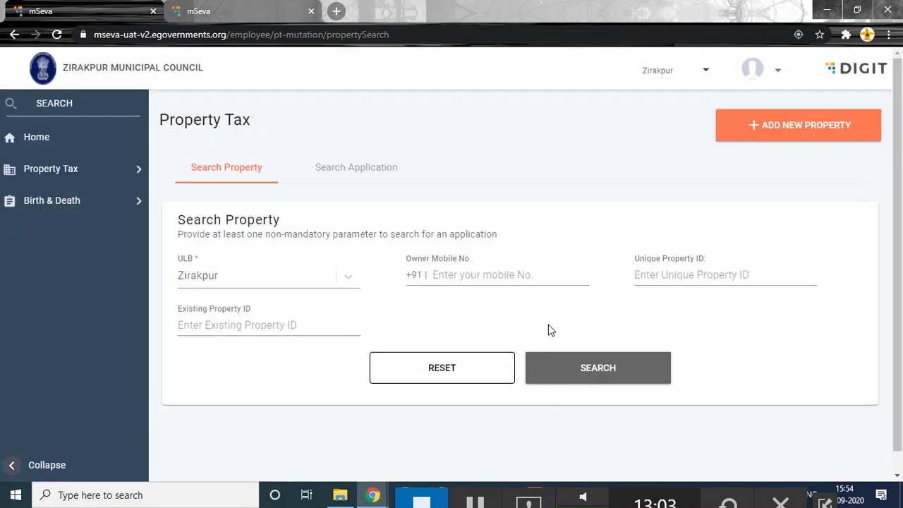
left_click(654, 275)
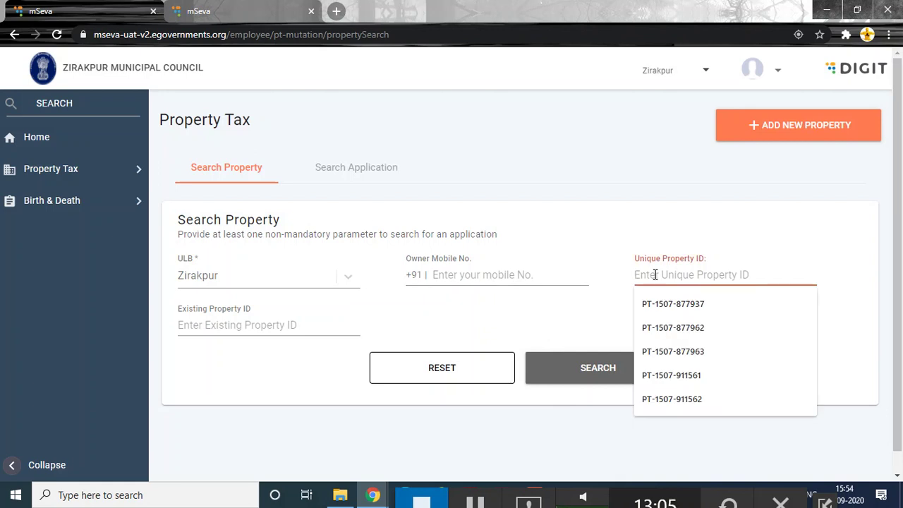
key("ctrl+v")
left_click(614, 367)
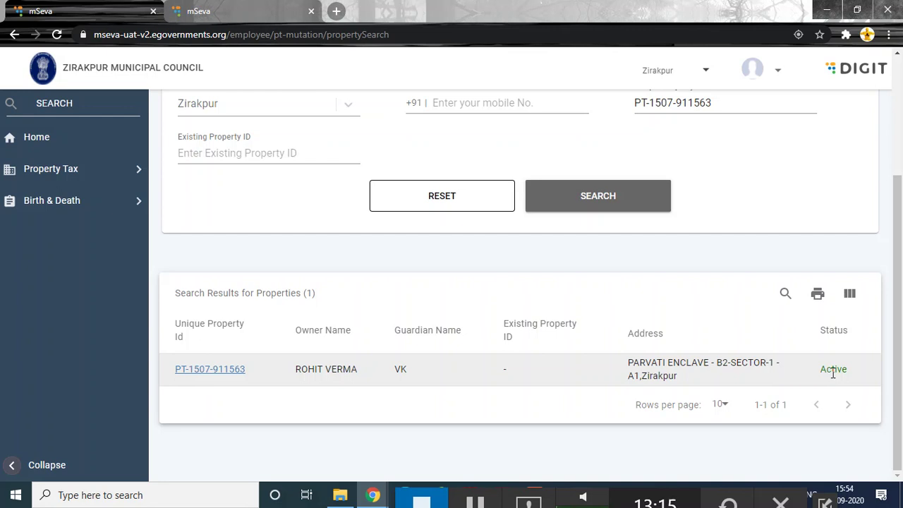
left_click(223, 371)
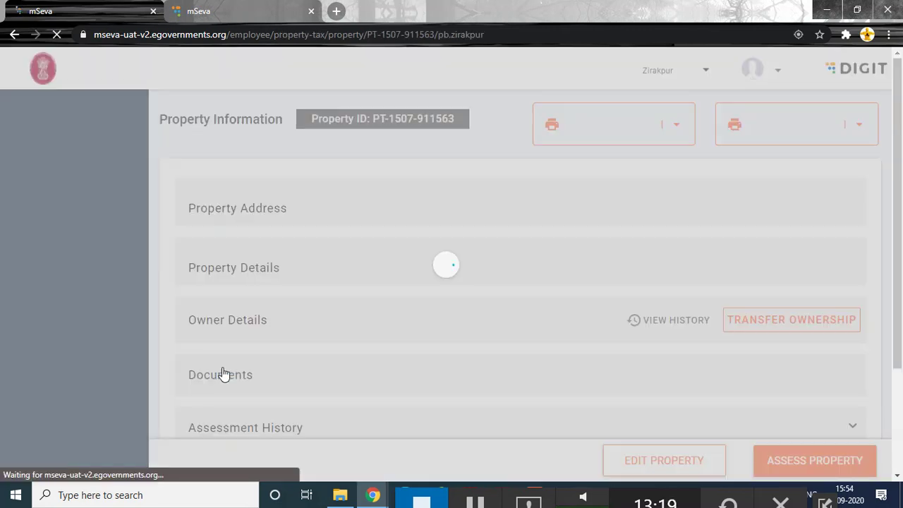
scroll(586, 326, "down", 10)
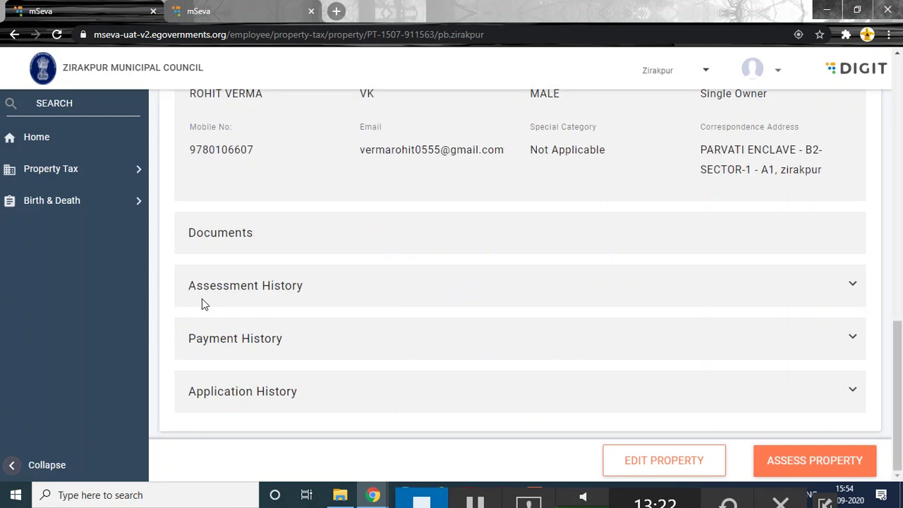
left_click(212, 285)
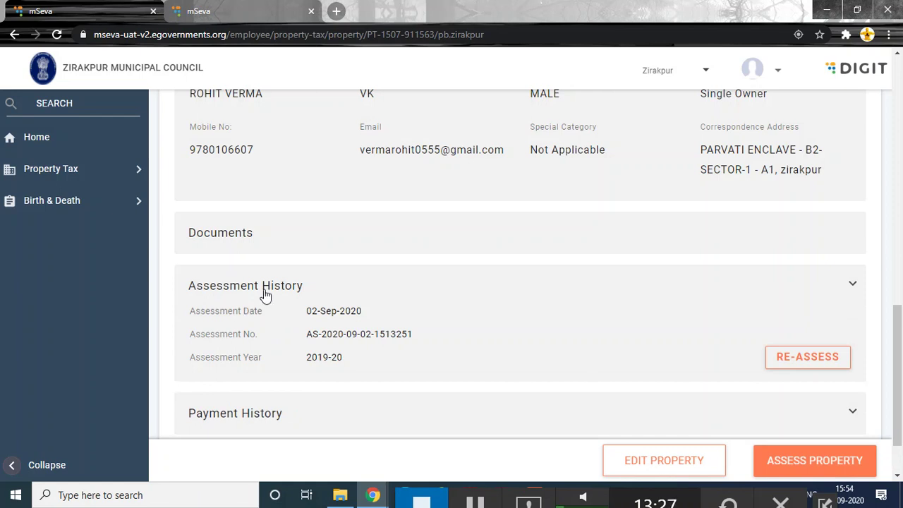
double_click(314, 357)
left_click_drag(325, 351, 344, 357)
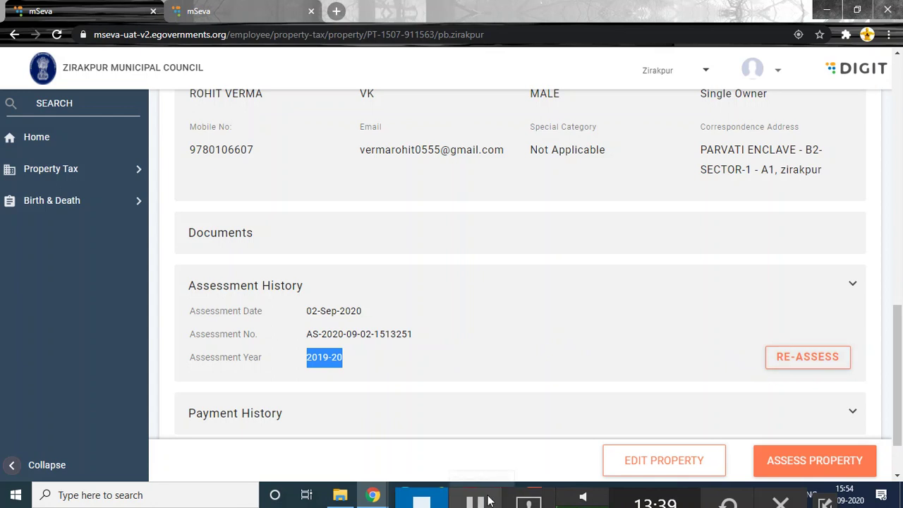
scroll(491, 505, "down", 1)
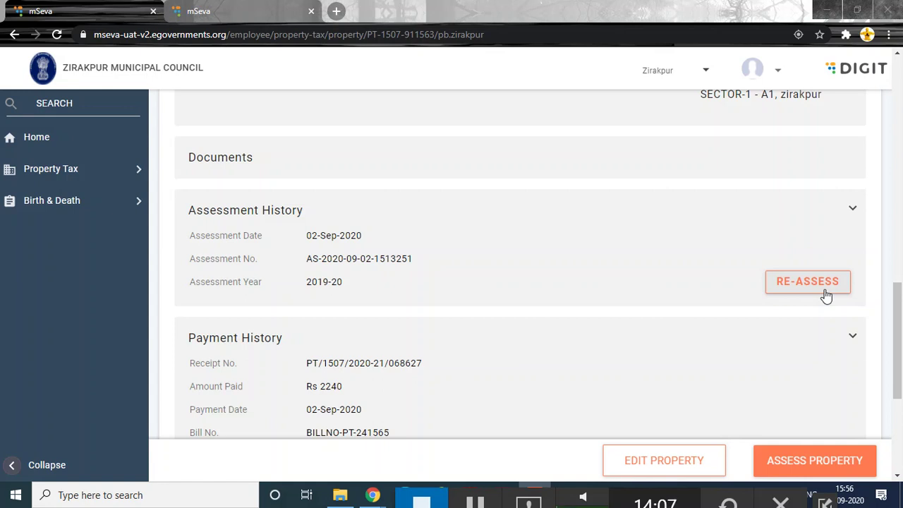
scroll(826, 297, "down", 3)
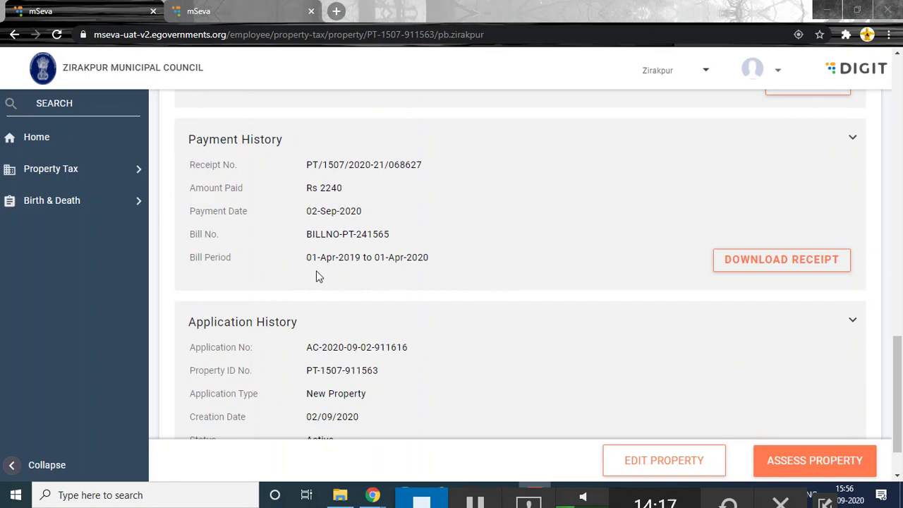
scroll(766, 307, "down", 1)
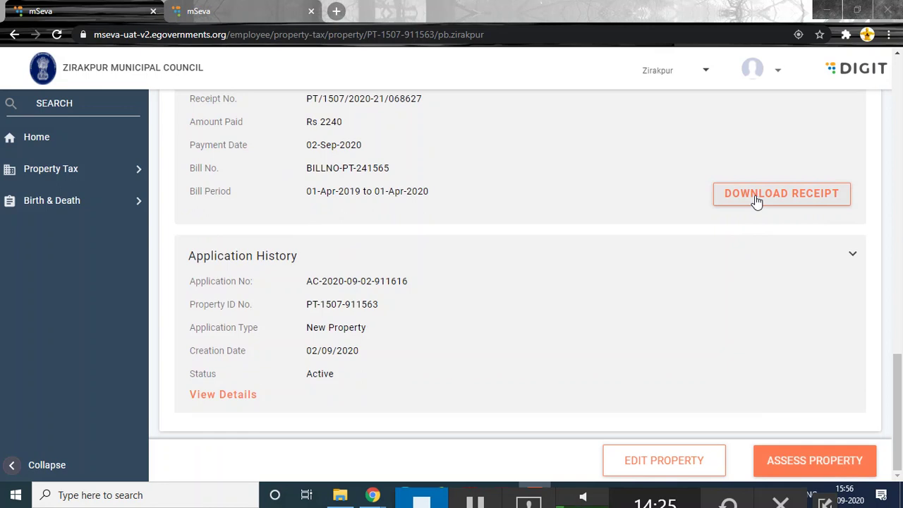
- Start a reassessment for financial year 2016-17 instead of 2020-21
left_click(811, 460)
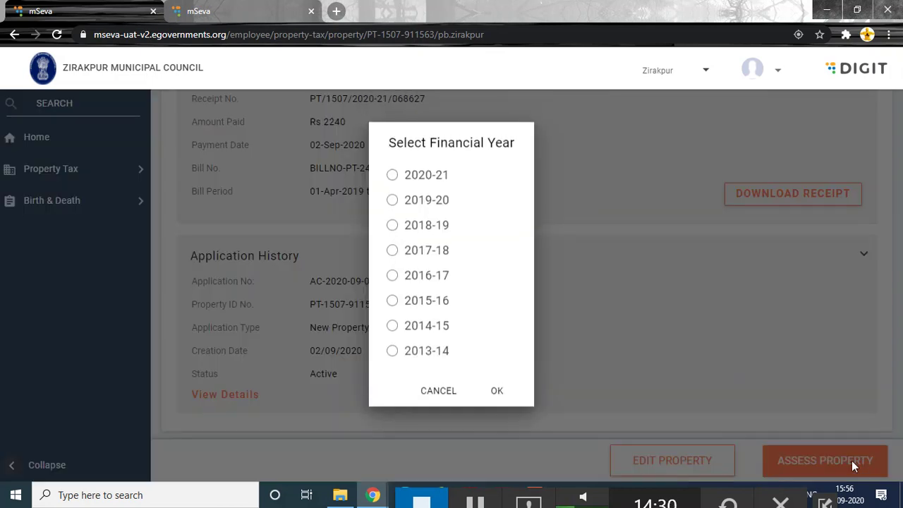
left_click(392, 175)
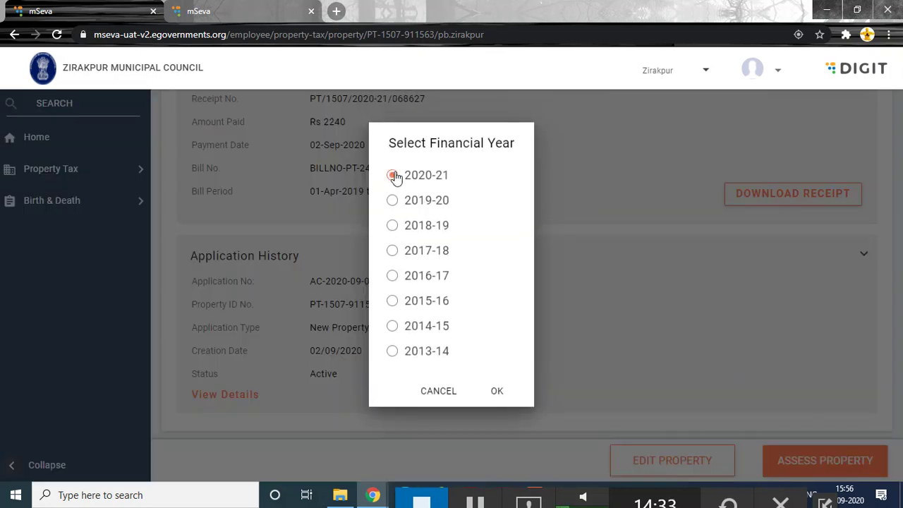
mouse_move(418, 175)
left_mouse_down()
mouse_move(455, 181)
mouse_move(431, 175)
left_mouse_up()
left_click(392, 276)
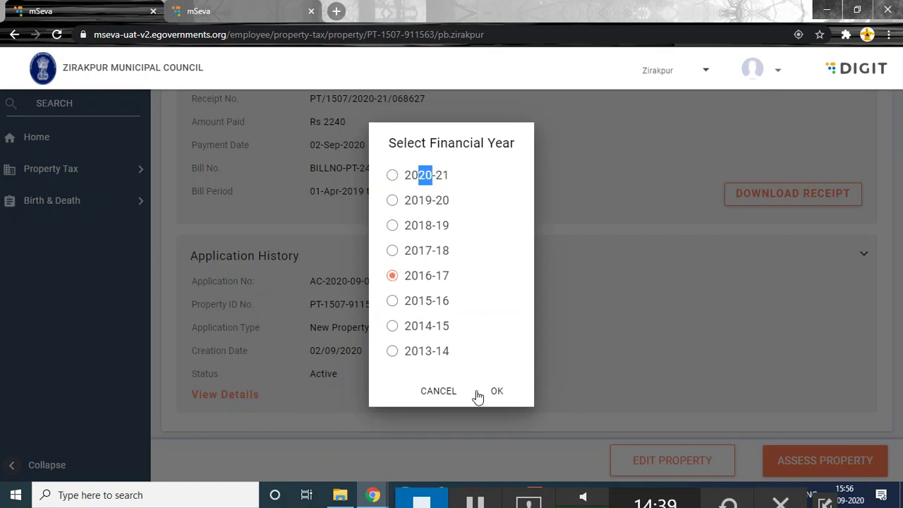
left_click(497, 392)
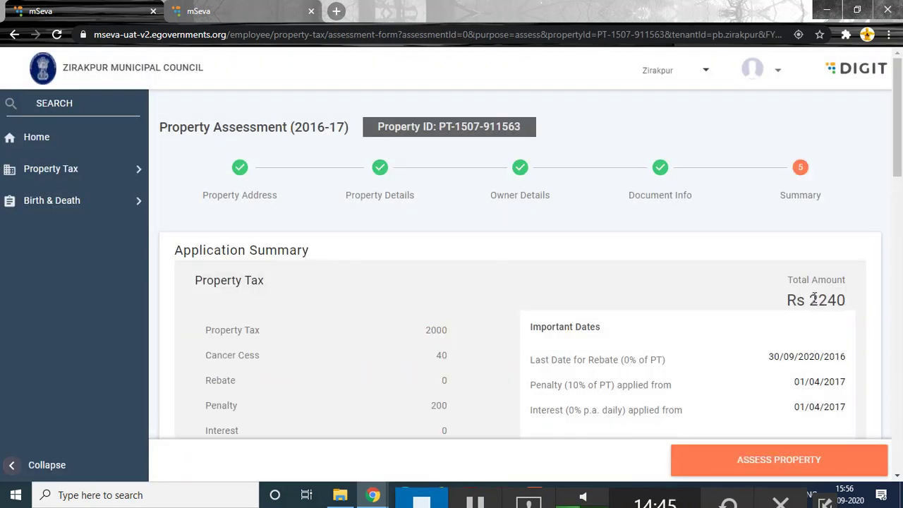
- Review the Rs 2240 summary, including the 200 penalty, and submit the assessment
double_click(845, 301)
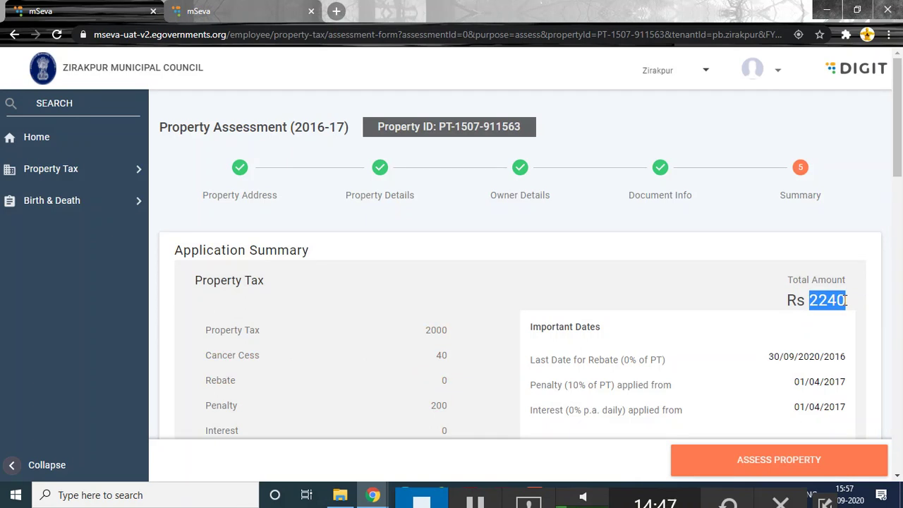
scroll(536, 302, "down", 1)
scroll(242, 282, "down", 2)
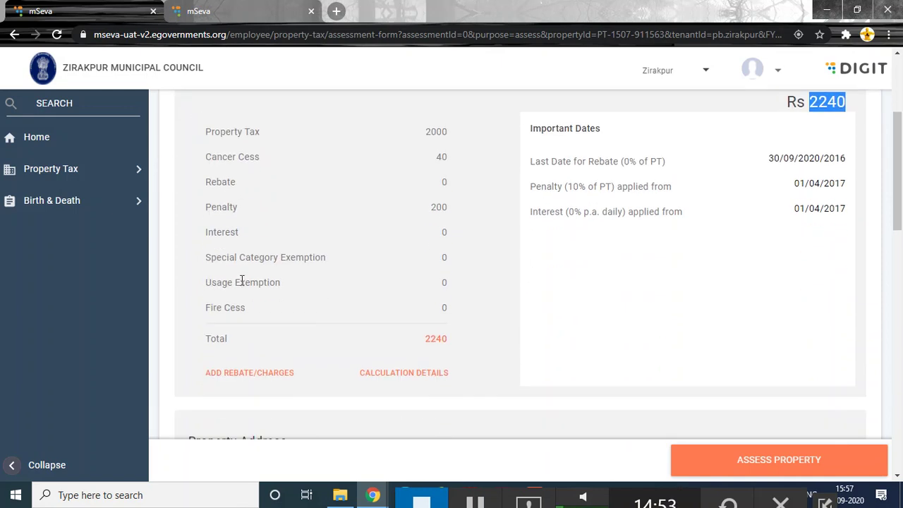
scroll(242, 281, "down", 1)
scroll(816, 332, "down", 2)
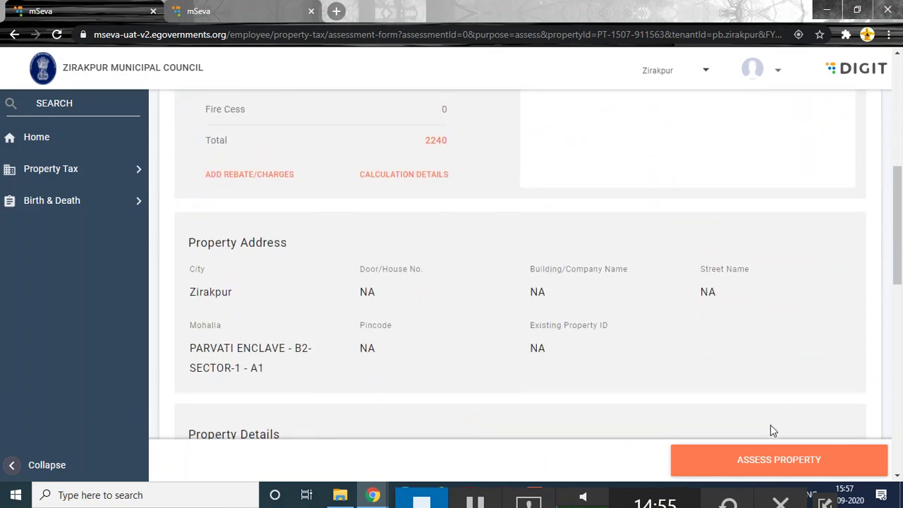
scroll(762, 423, "down", 3)
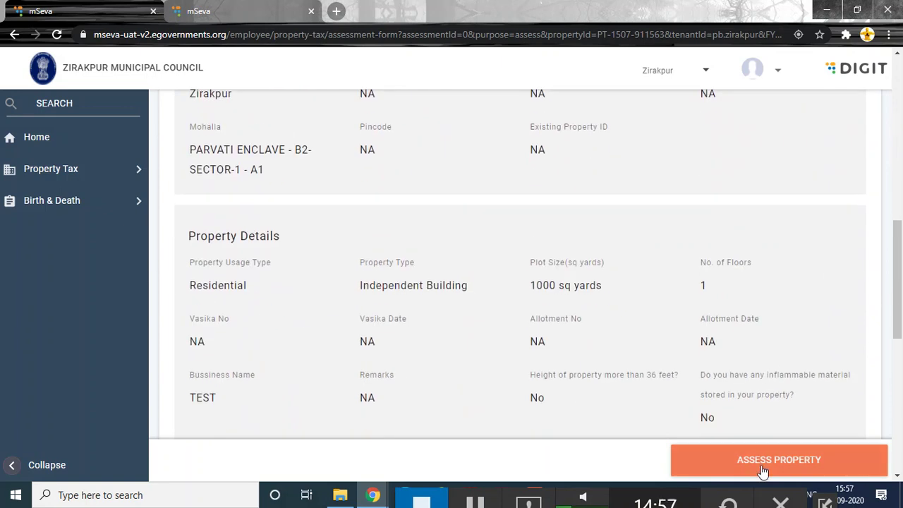
left_click(762, 466)
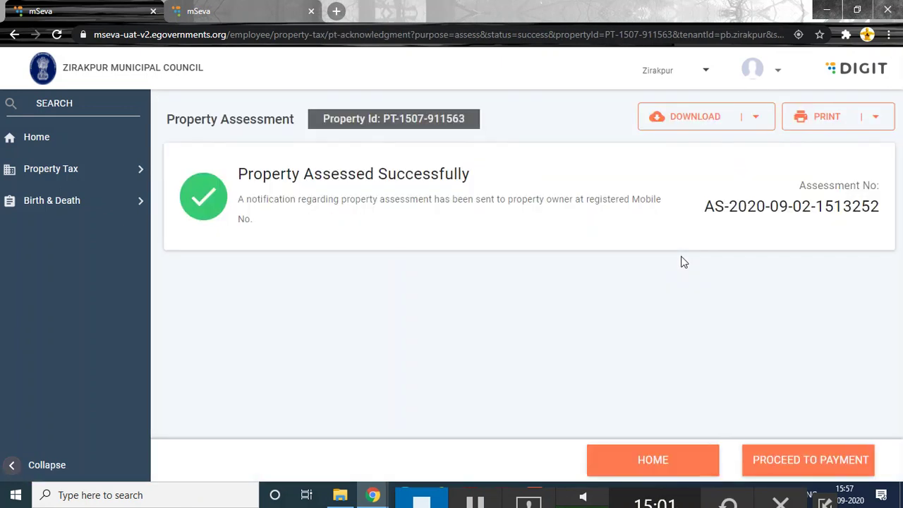
left_click_drag(272, 173, 422, 174)
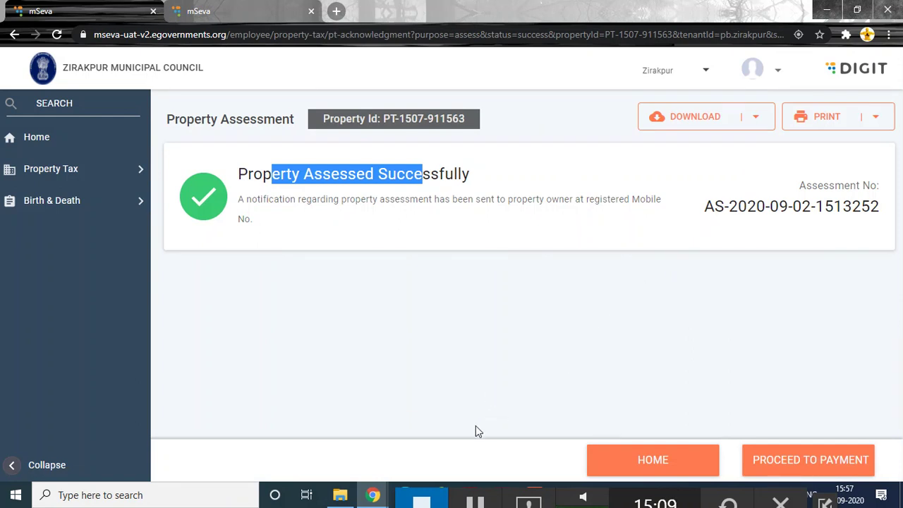
left_click(475, 502)
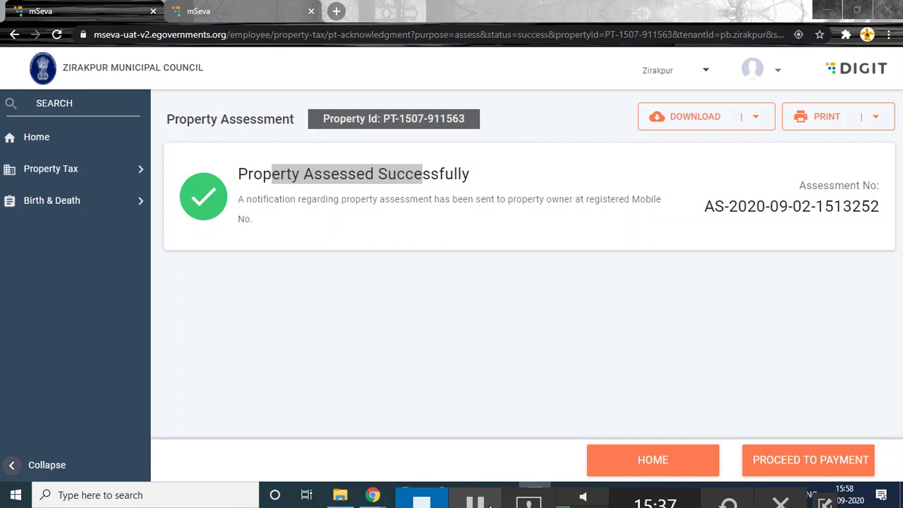
left_click(808, 462)
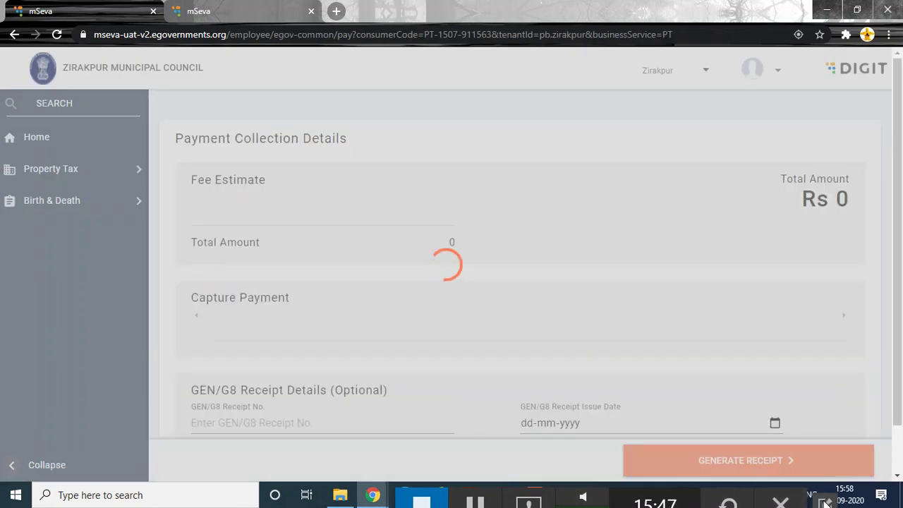
scroll(358, 243, "down", 2)
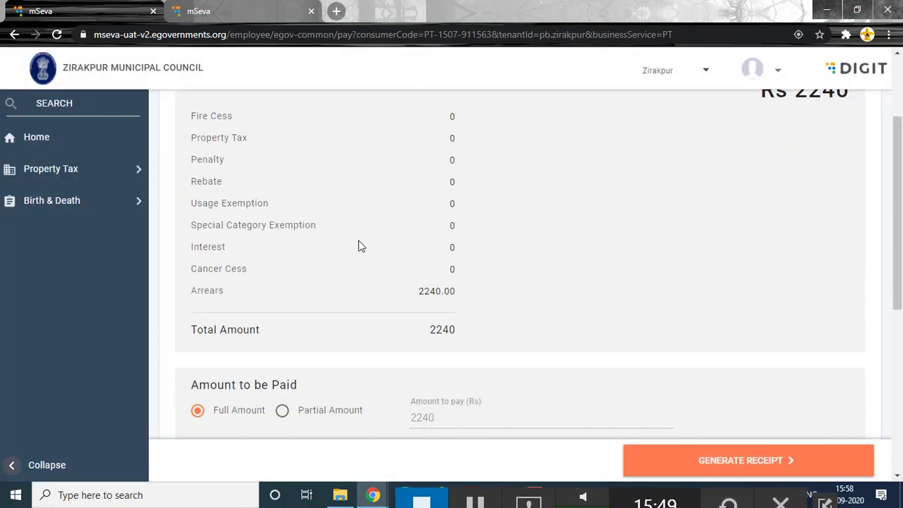
scroll(357, 244, "down", 2)
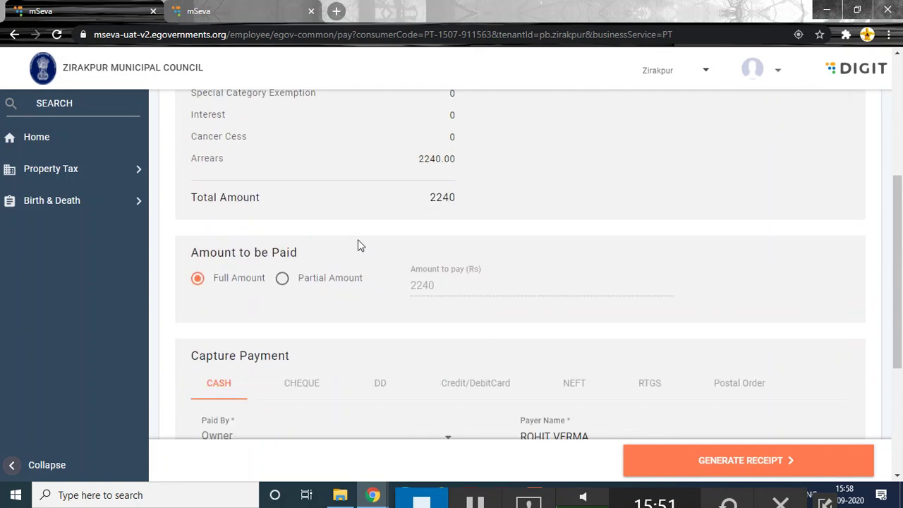
scroll(357, 245, "down", 3)
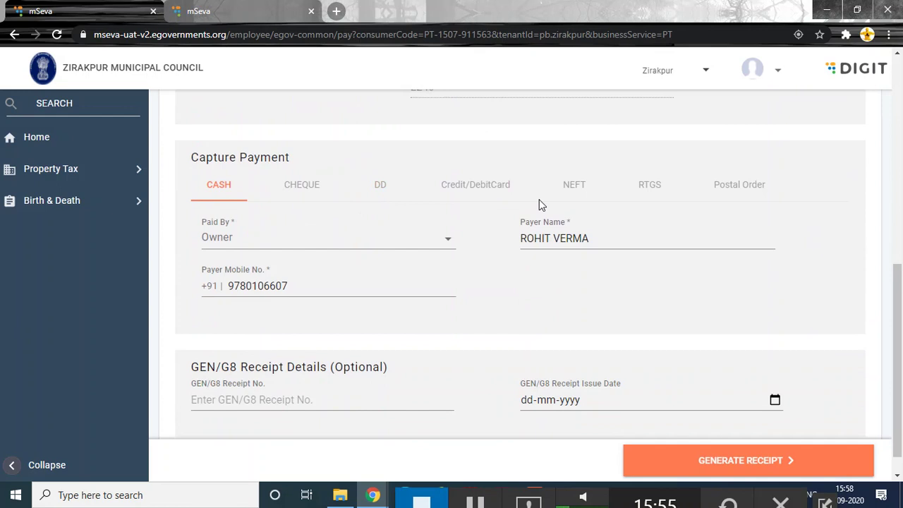
scroll(712, 339, "down", 1)
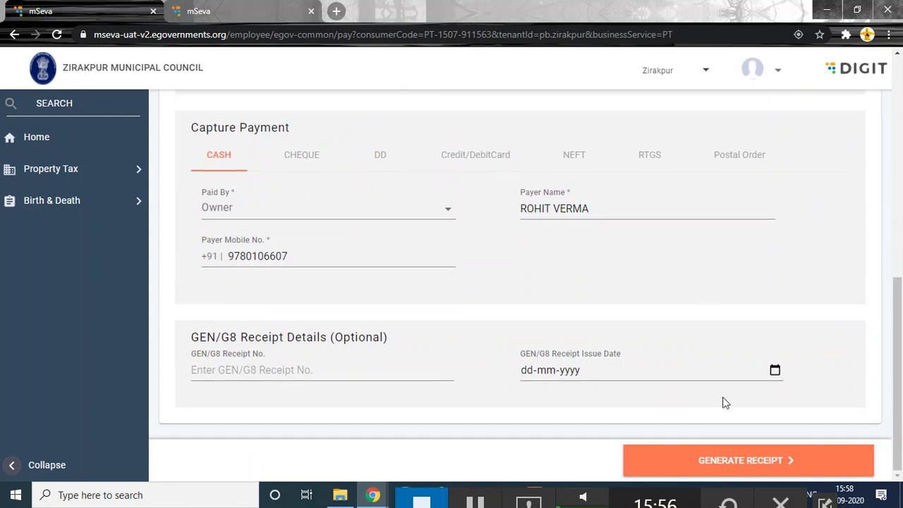
left_click(756, 464)
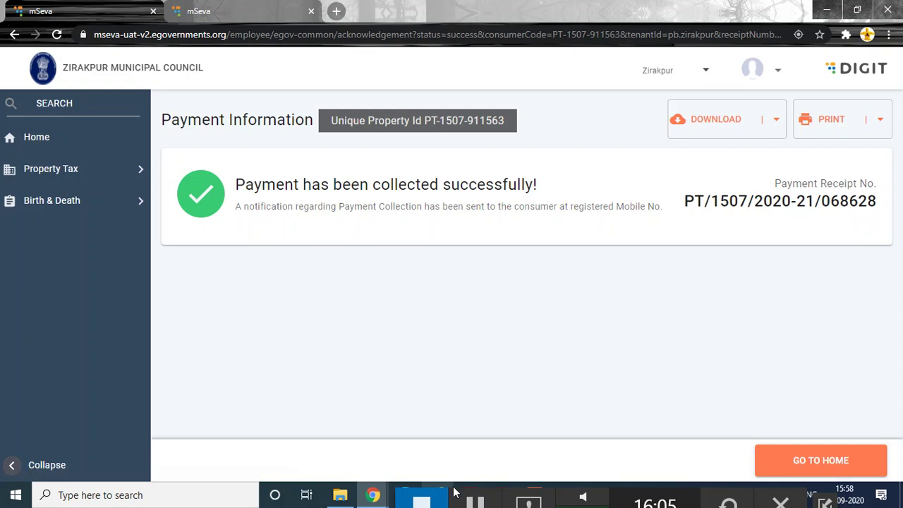
left_click_drag(683, 201, 709, 218)
left_click(709, 218)
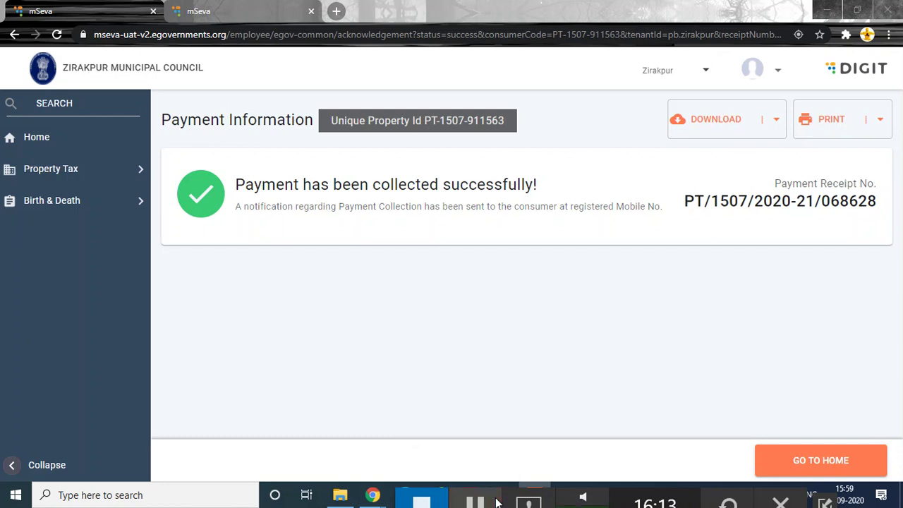
left_click(688, 200)
left_click_drag(688, 200, 875, 201)
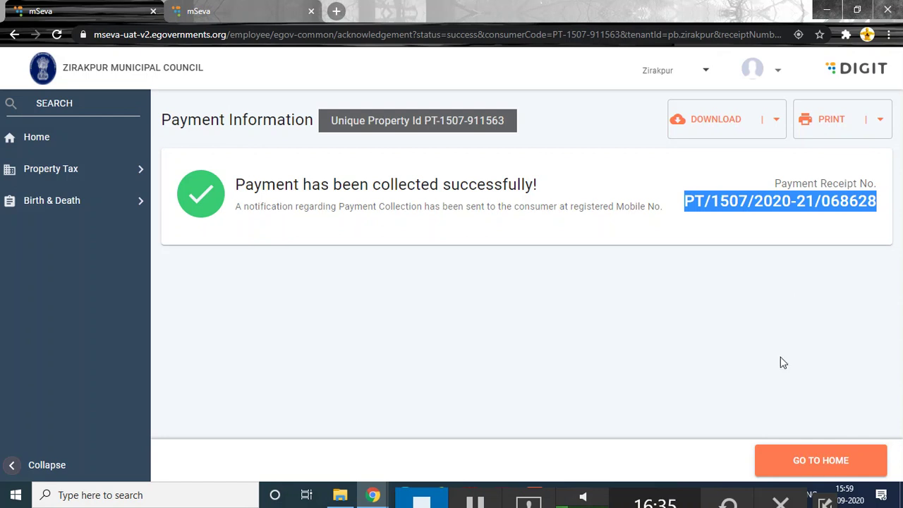
left_click(820, 460)
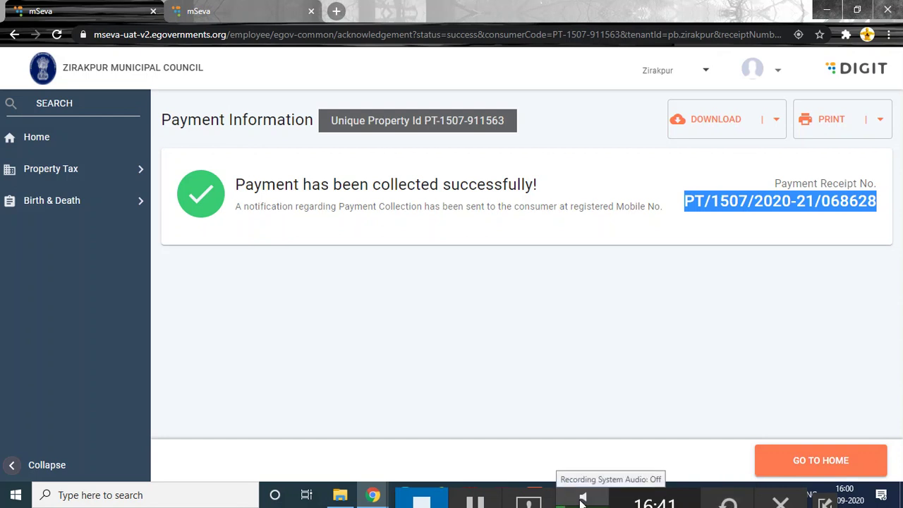
left_click(800, 467)
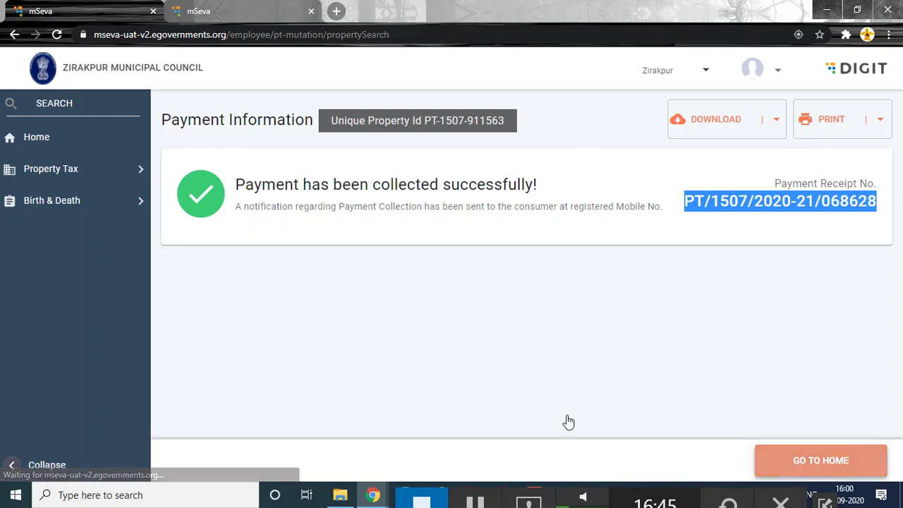
- Browse the Property Tax > PT Reports list, then return to the home dashboard
left_click(26, 178)
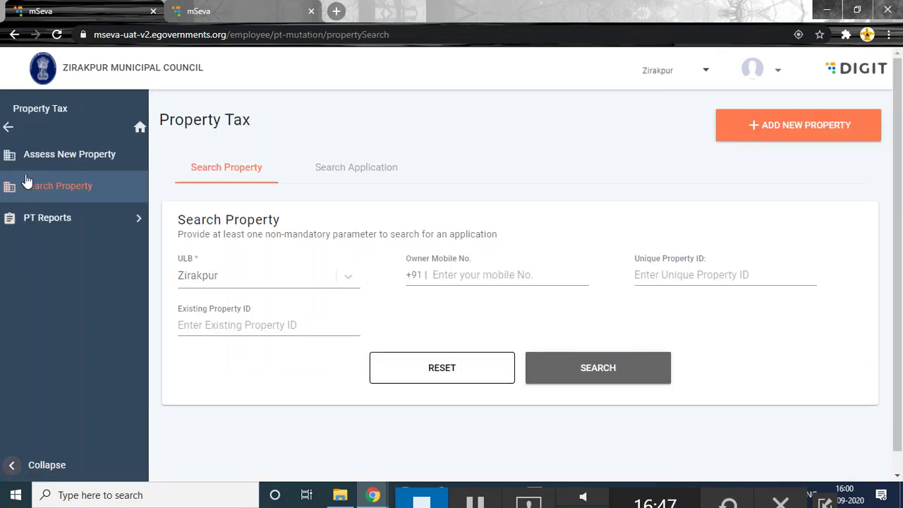
left_click(39, 219)
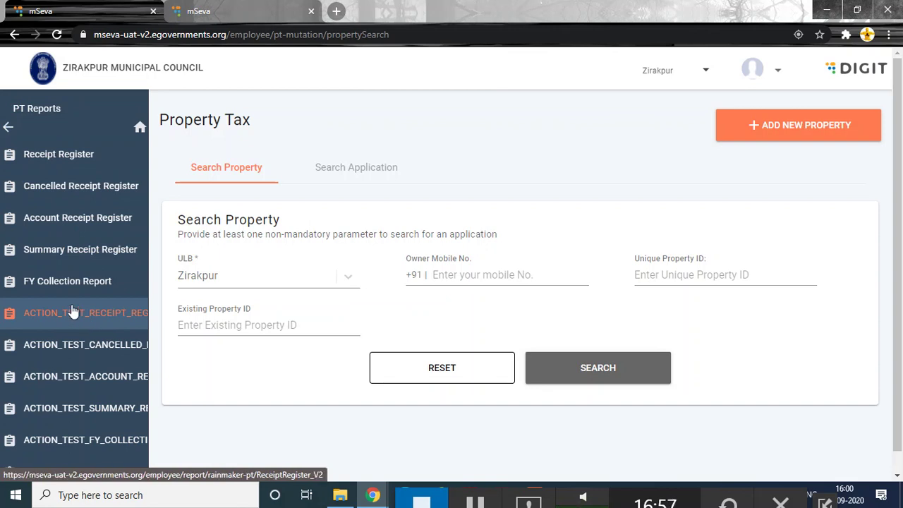
scroll(65, 173, "down", 1)
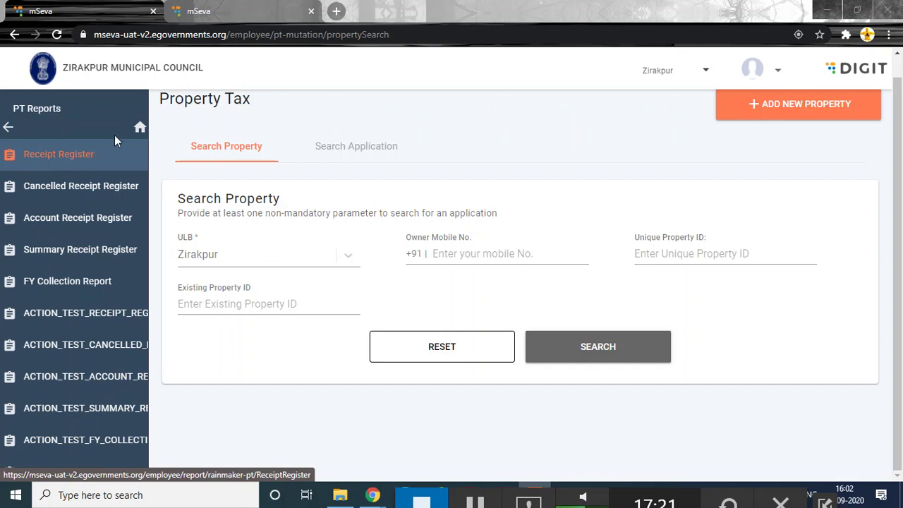
left_click(140, 129)
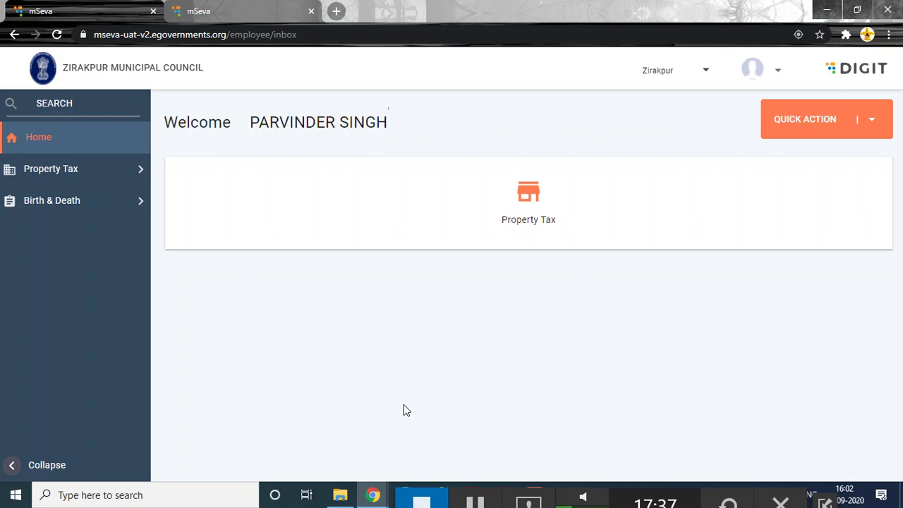
- Launch a blank Notepad by searching 'NOTE' from the Windows search box
left_click(91, 500)
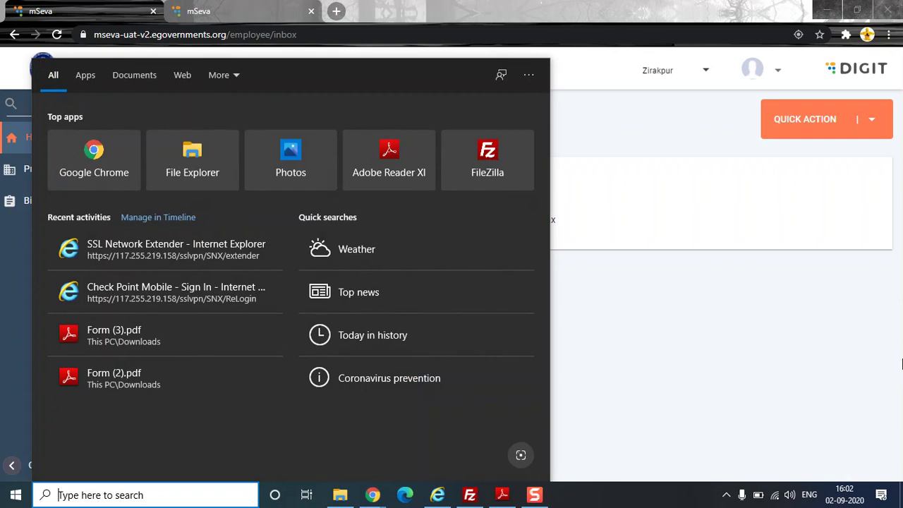
left_click(632, 407)
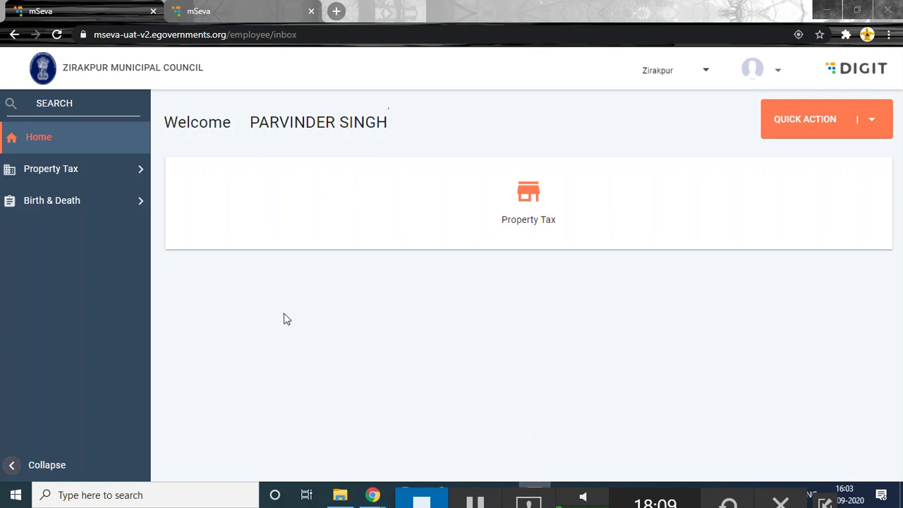
left_click(188, 502)
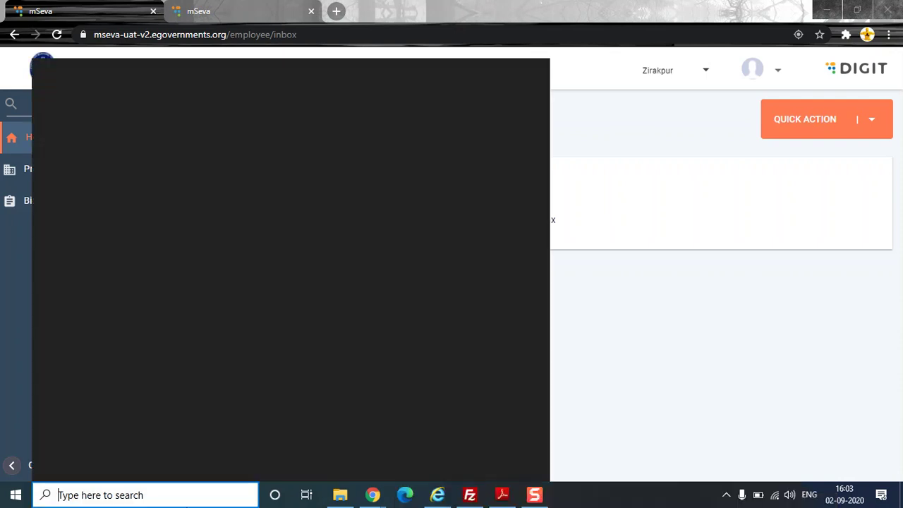
type("NOTE")
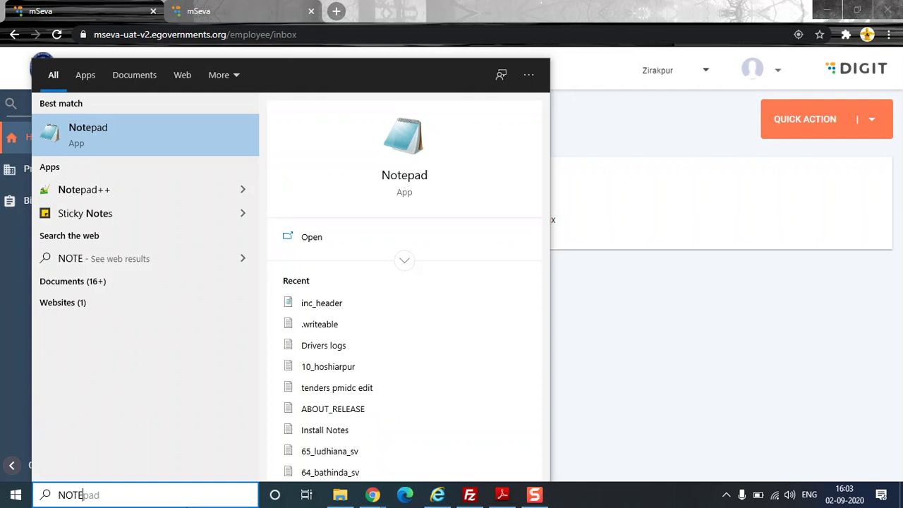
key("Return")
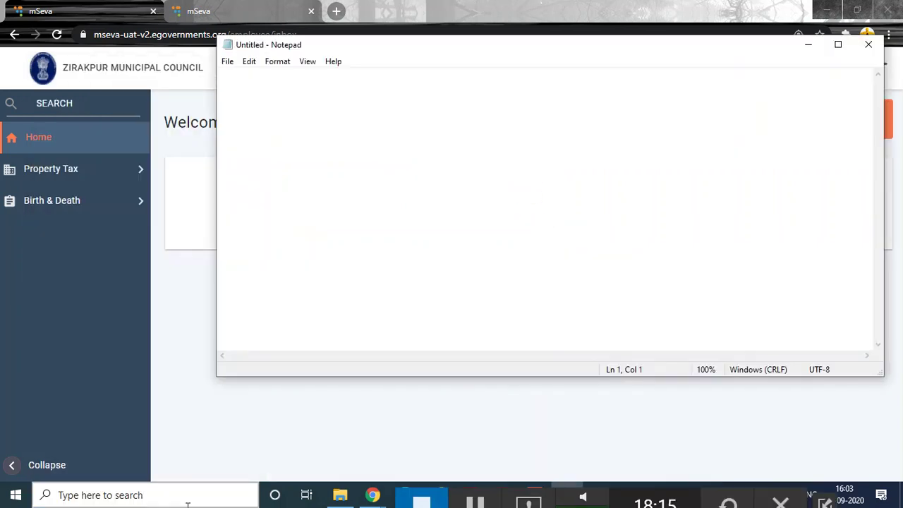
scroll(272, 421, "up", 3, "ctrl")
scroll(459, 240, "up", 20, "ctrl")
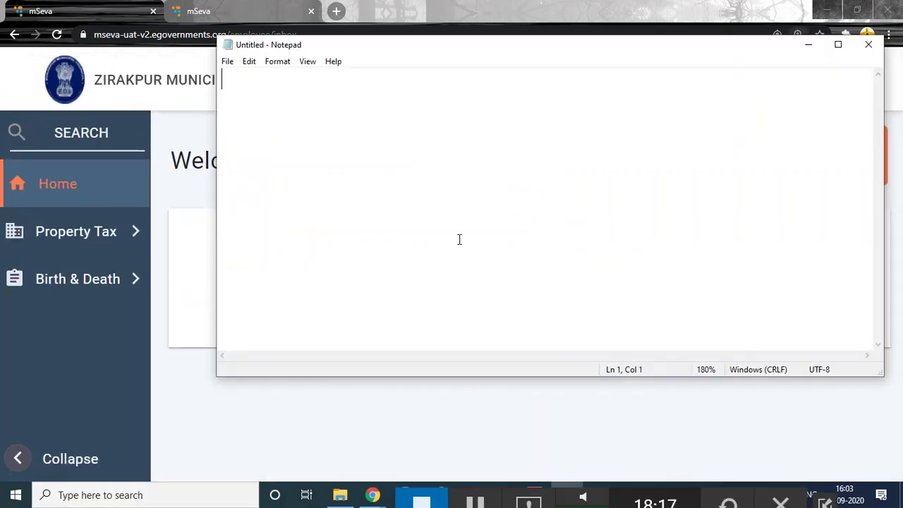
scroll(460, 240, "up", 19, "ctrl")
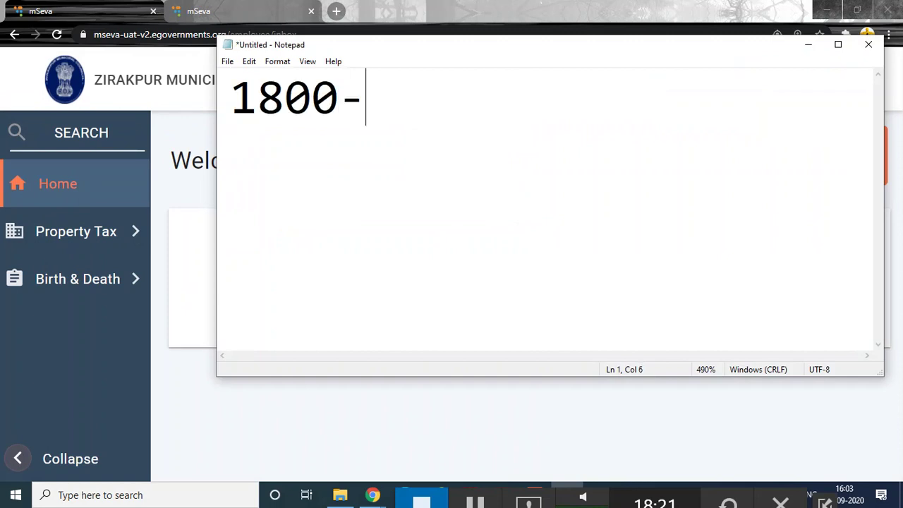
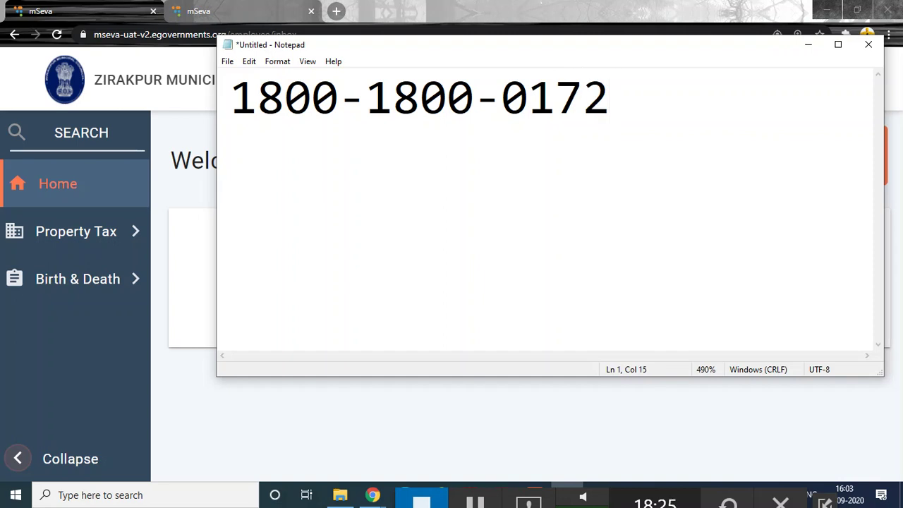
key("Return")
type("tOHL")
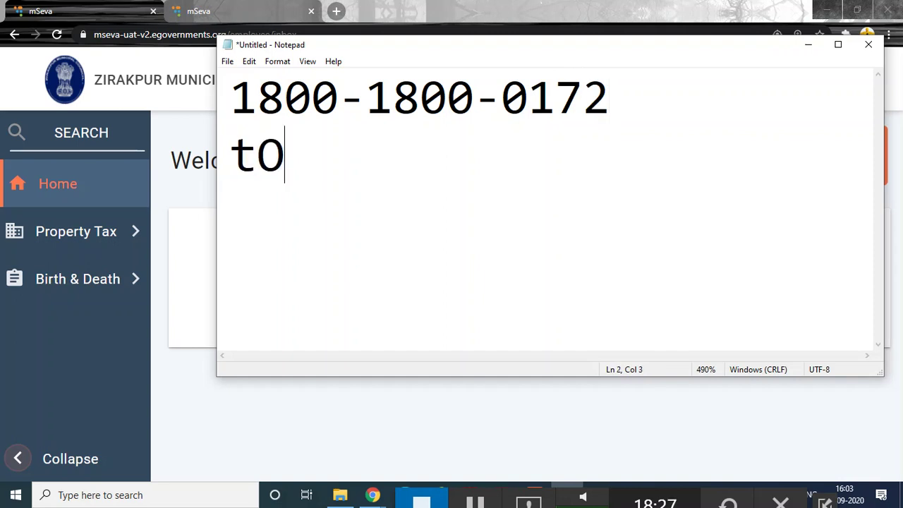
key("BackSpace")
key("BackSpace")
key("BackSpace")
key("BackSpace")
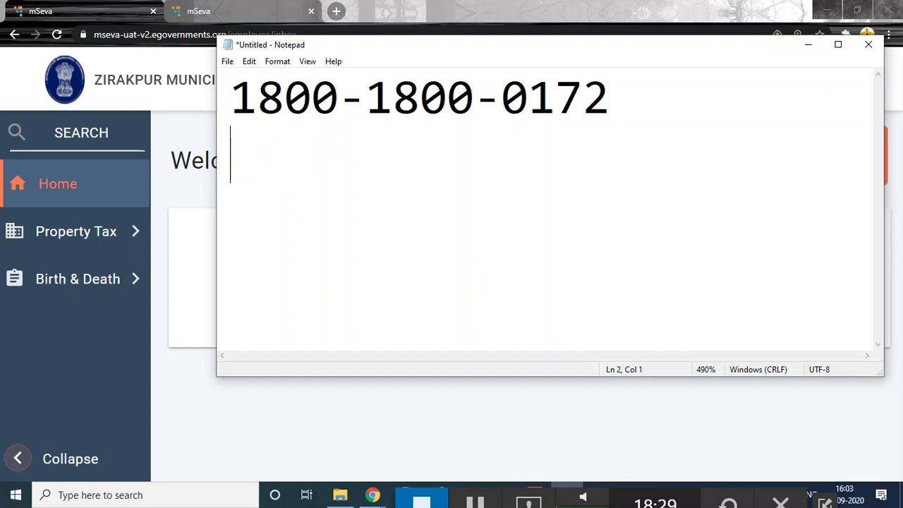
type("tOLL")
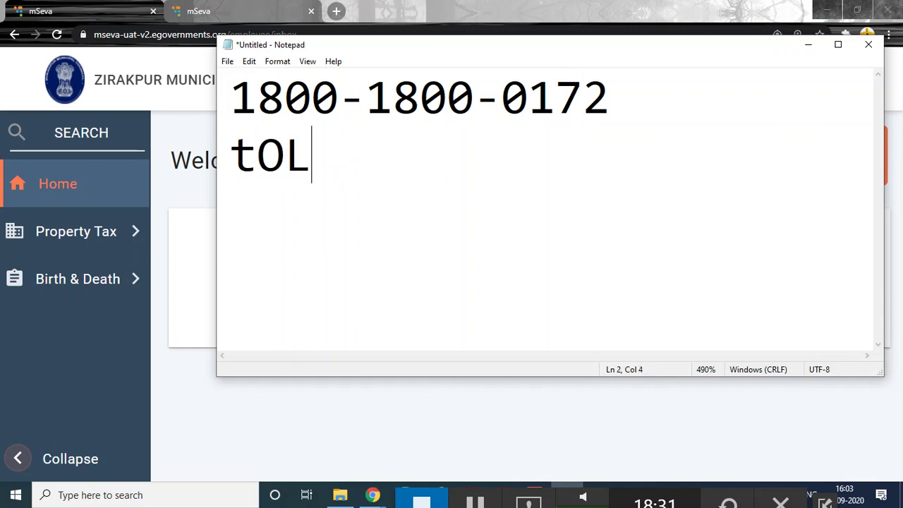
key("BackSpace")
key("BackSpace")
key("BackSpace")
key("BackSpace")
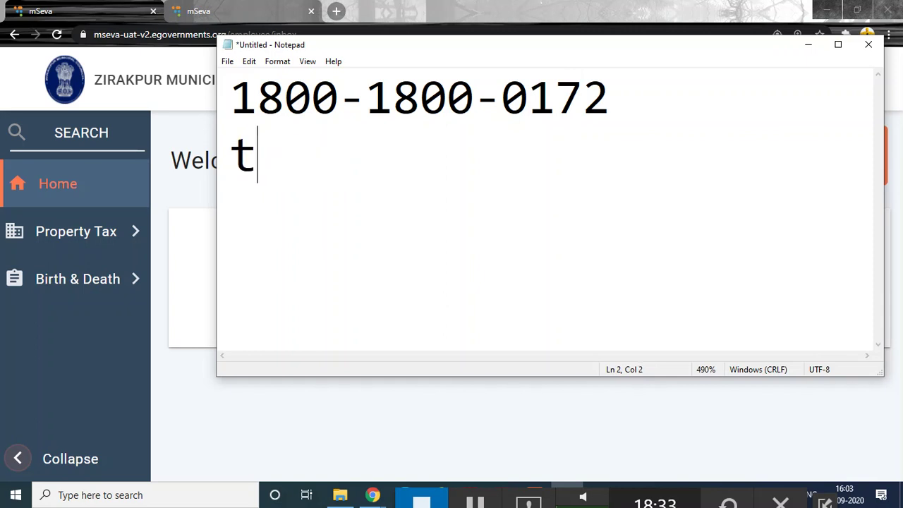
type("Toll Free")
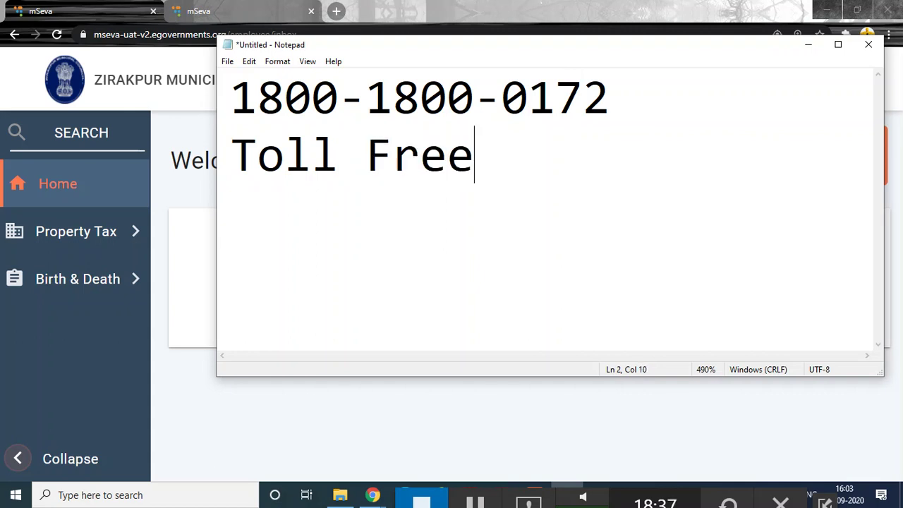
key("Return")
key("Return")
type("Helpd")
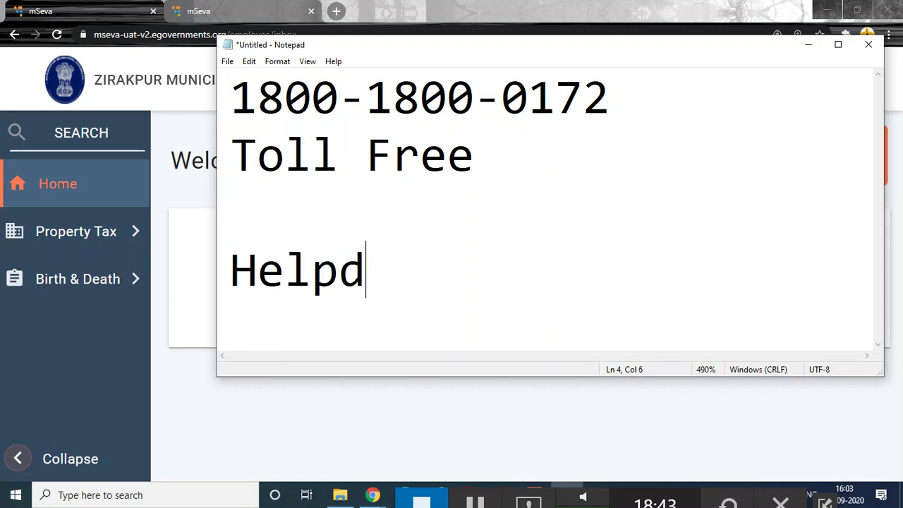
type("esk ")
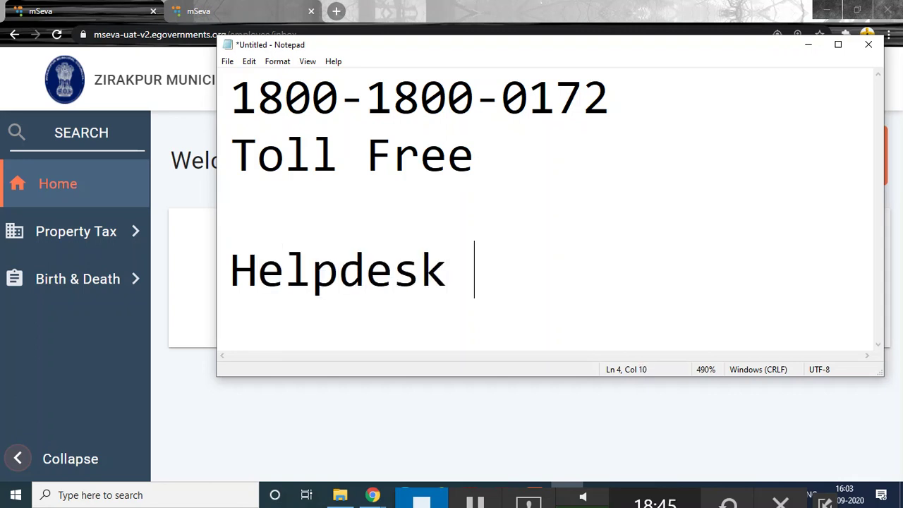
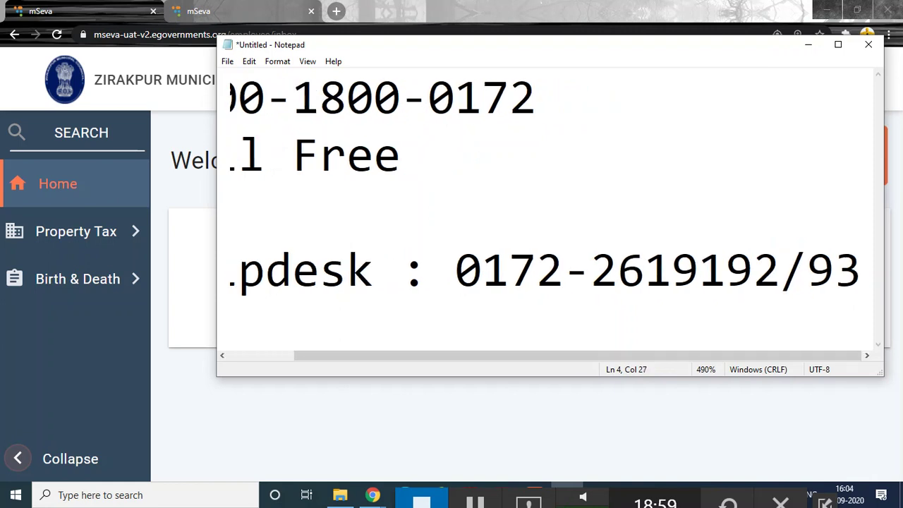
left_click(839, 45)
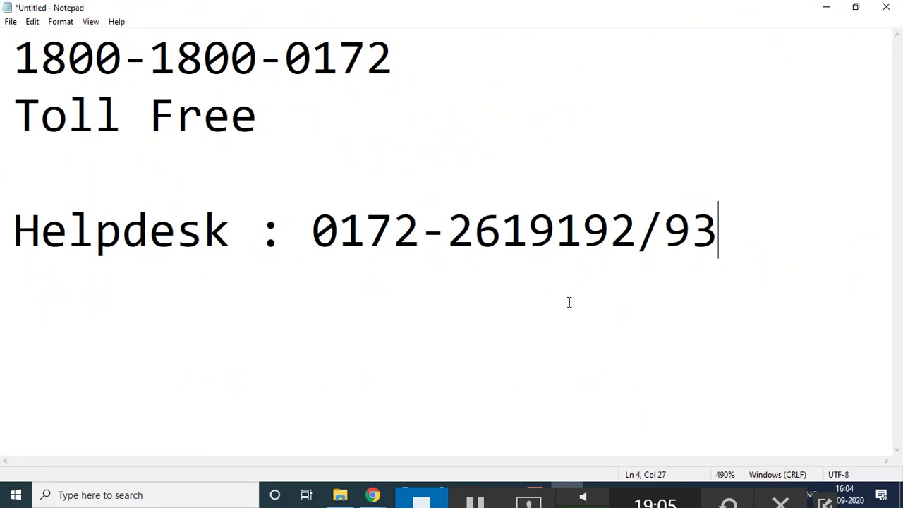
left_click(481, 505)
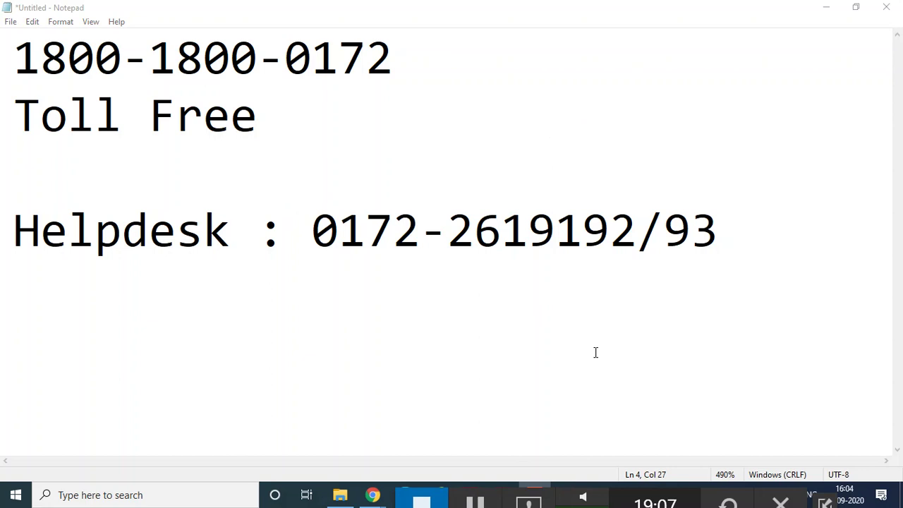
left_click_drag(19, 50, 384, 50)
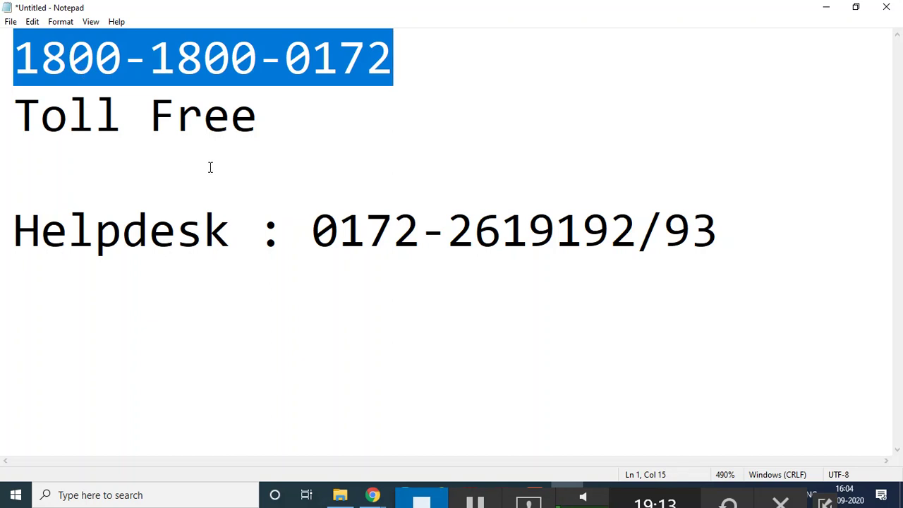
left_click(372, 233)
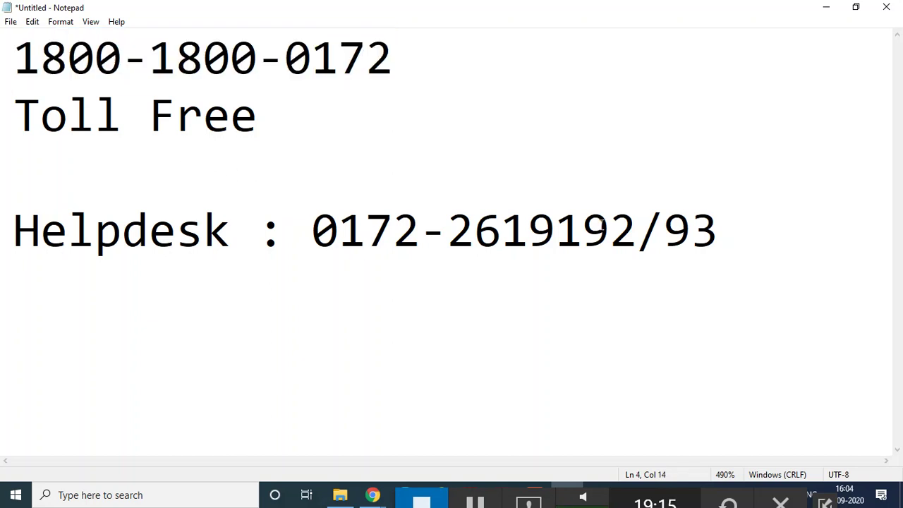
left_click(771, 242)
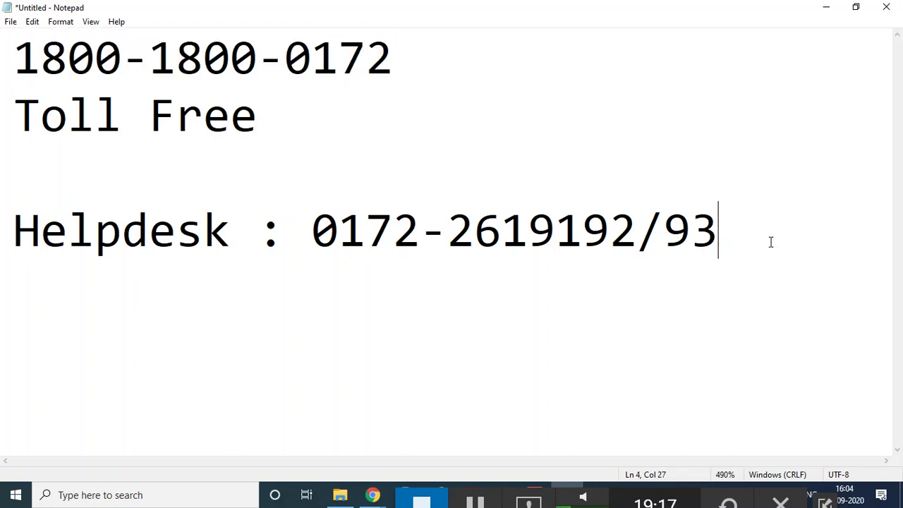